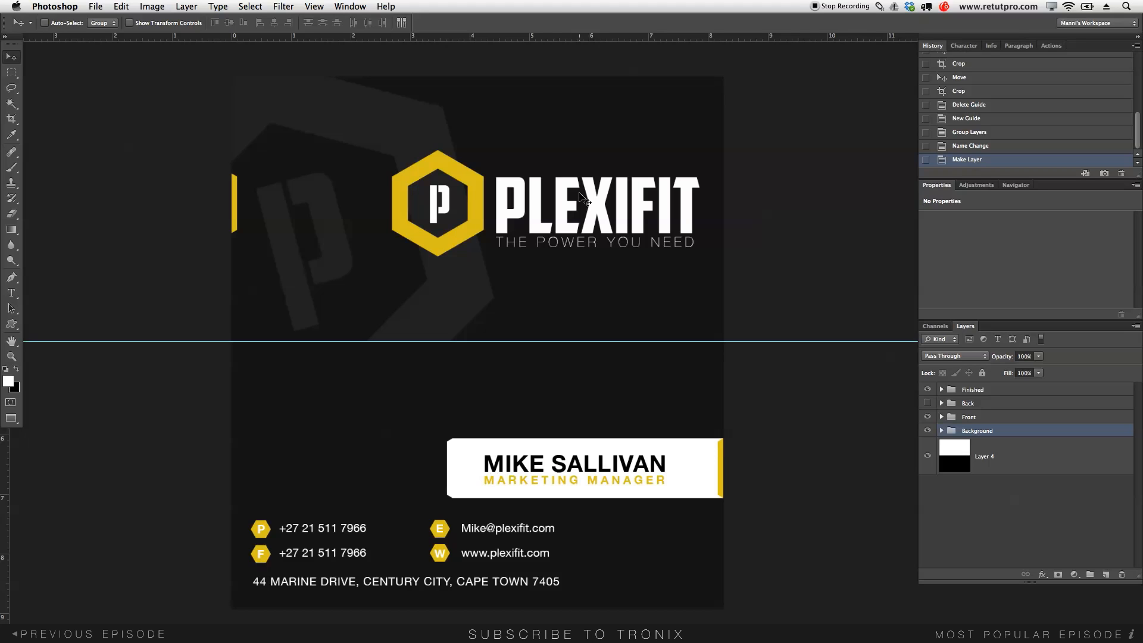
- Start a new document named 'Bussiness Card' with millimetre units, 82,55 × 44,45 mm at 300 ppi
click(95, 7)
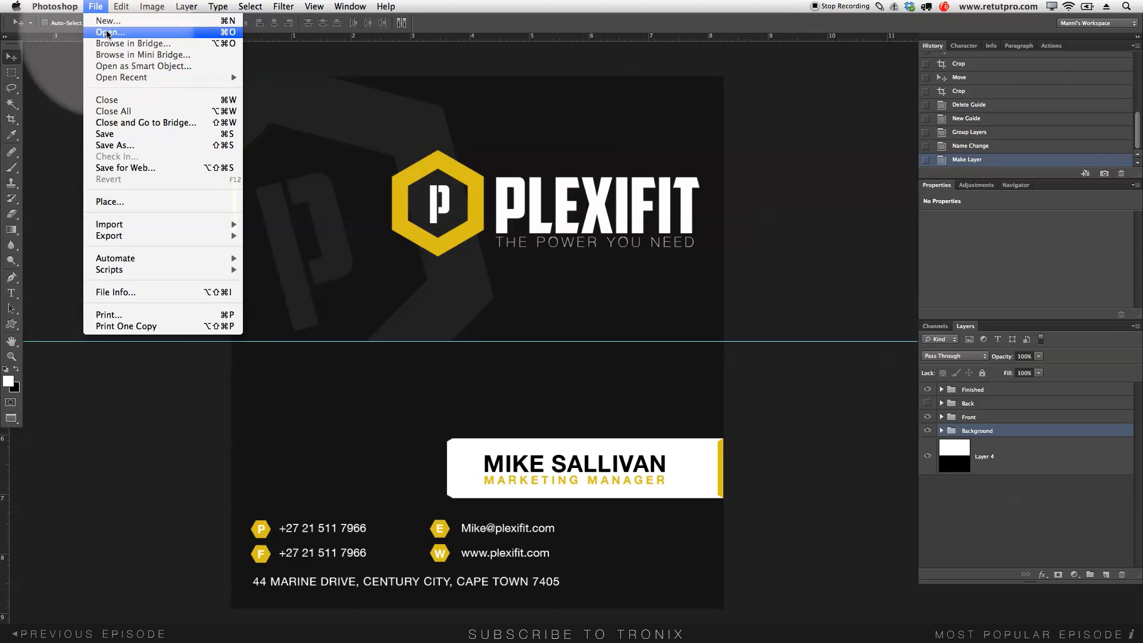
click(108, 21)
drag(568, 237, 442, 242)
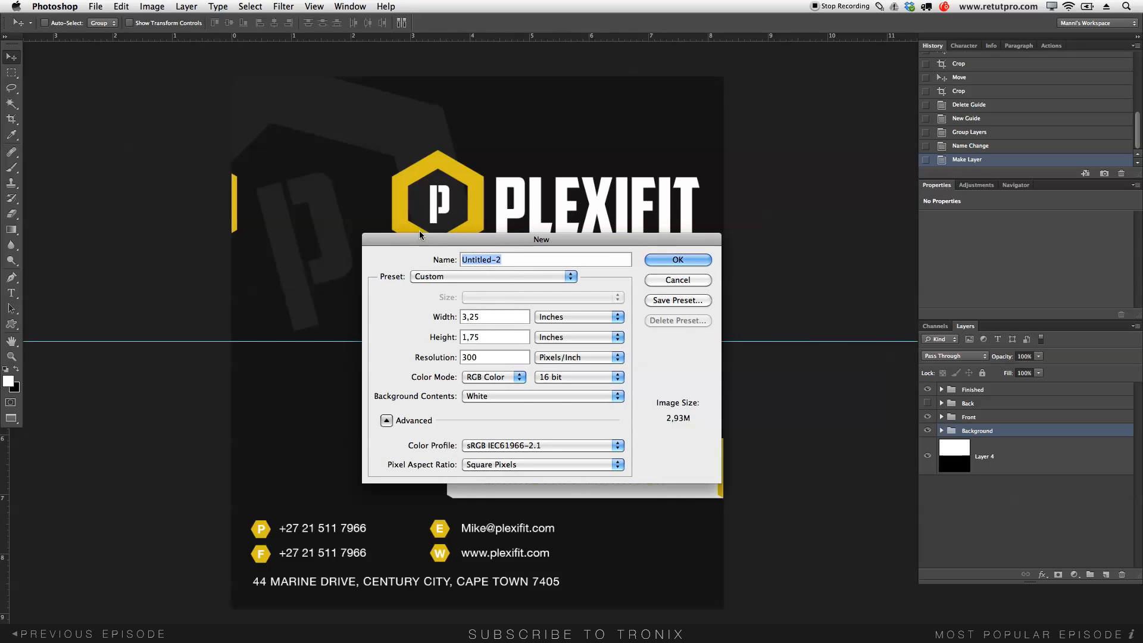
text(Businne)
text(s)
key(BackSpace)
text(siness Card)
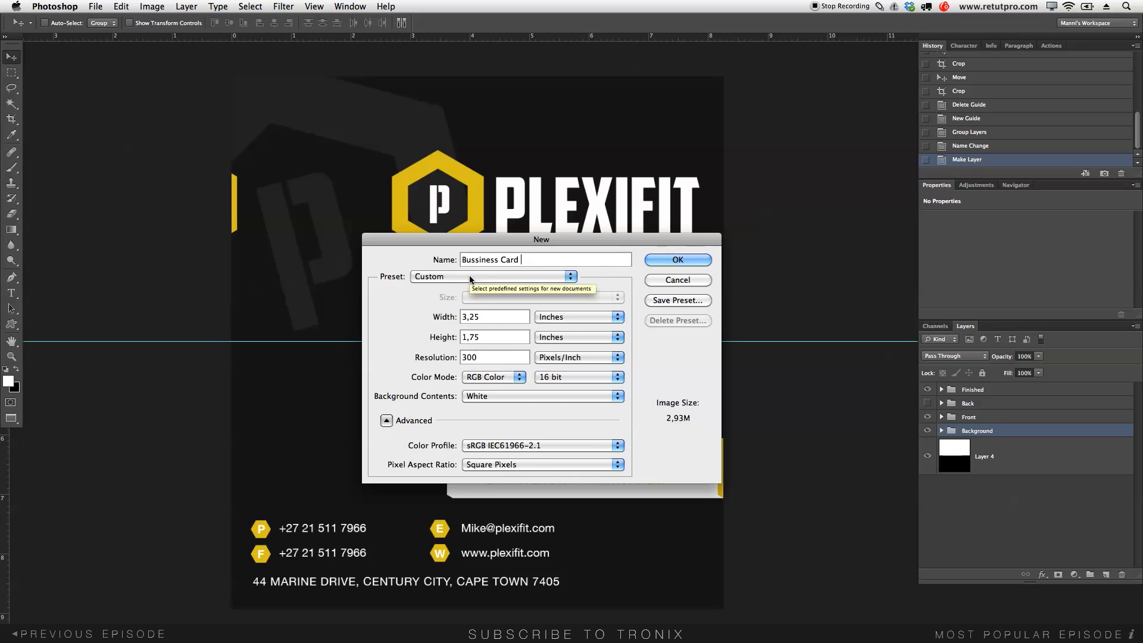
click(552, 317)
click(551, 304)
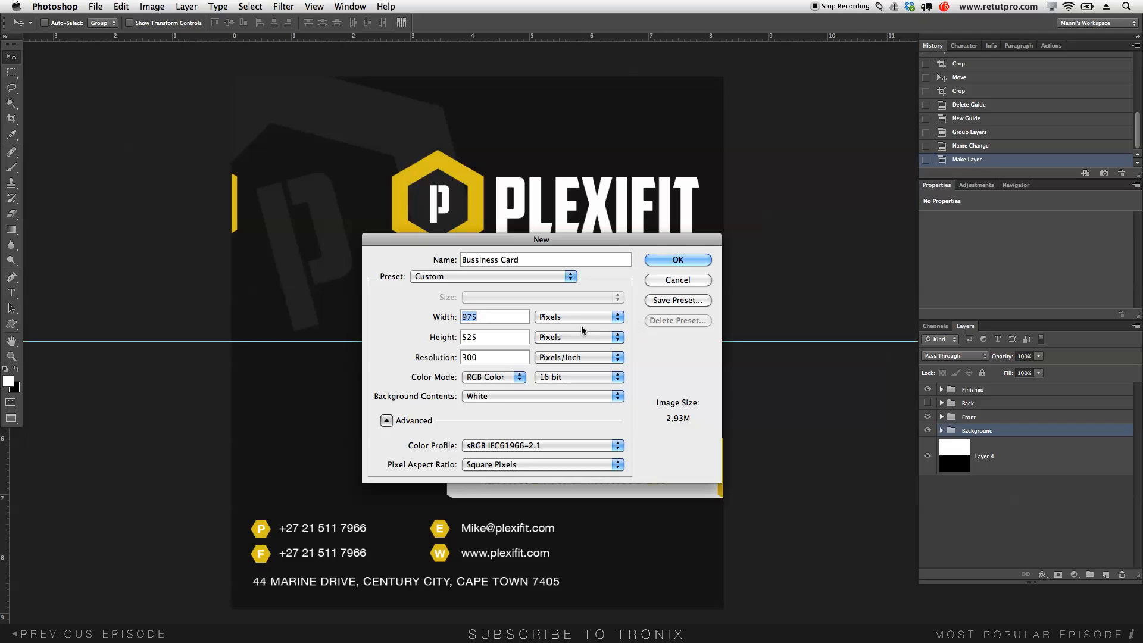
click(232, 355)
click(538, 316)
click(559, 348)
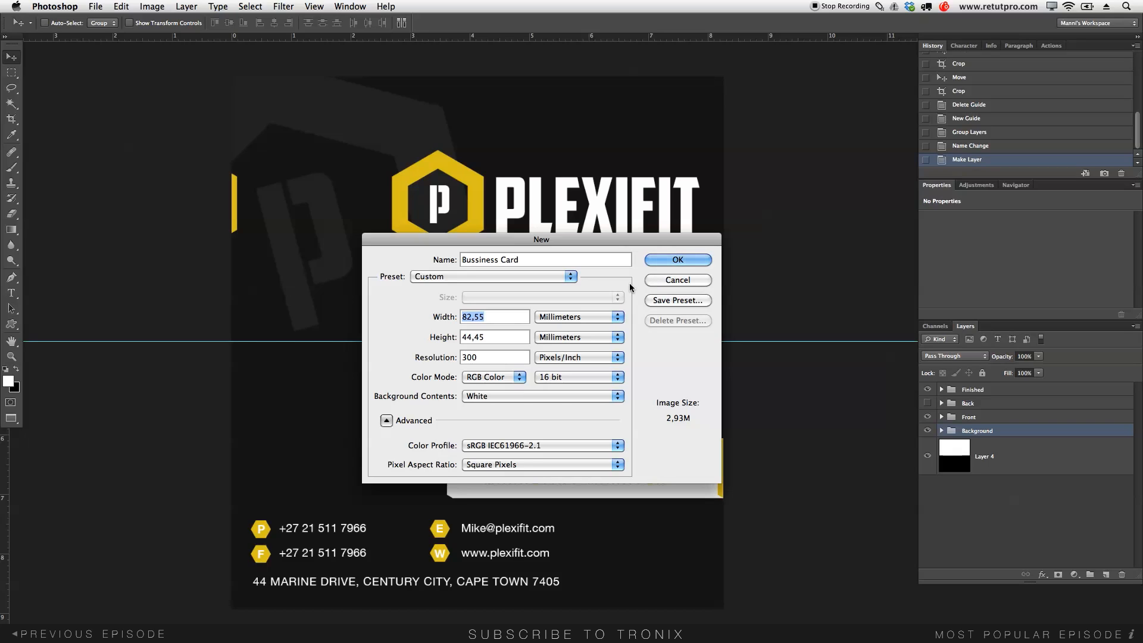
- Create the blank Bussiness Card document and check the canvas view
click(662, 262)
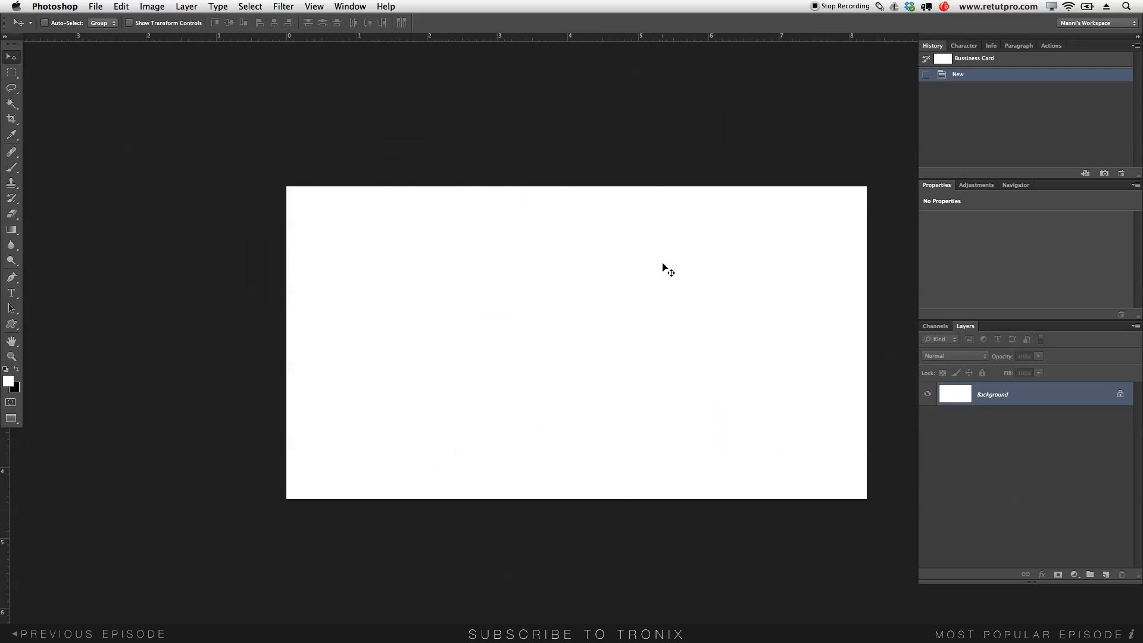
drag(667, 273, 625, 270)
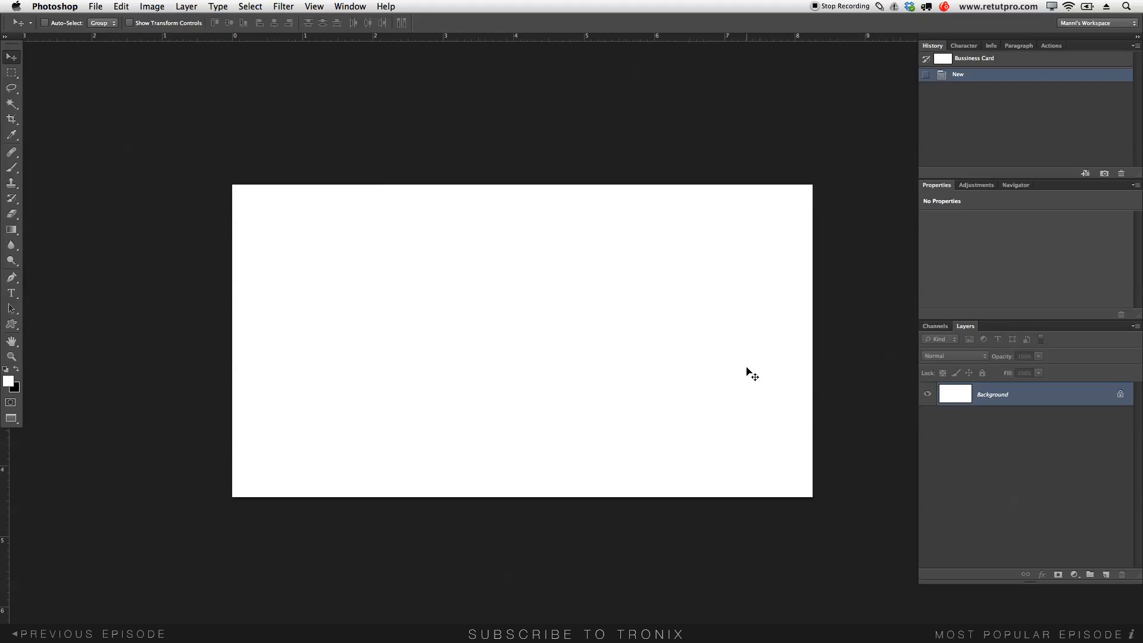
key(f)
key(f)
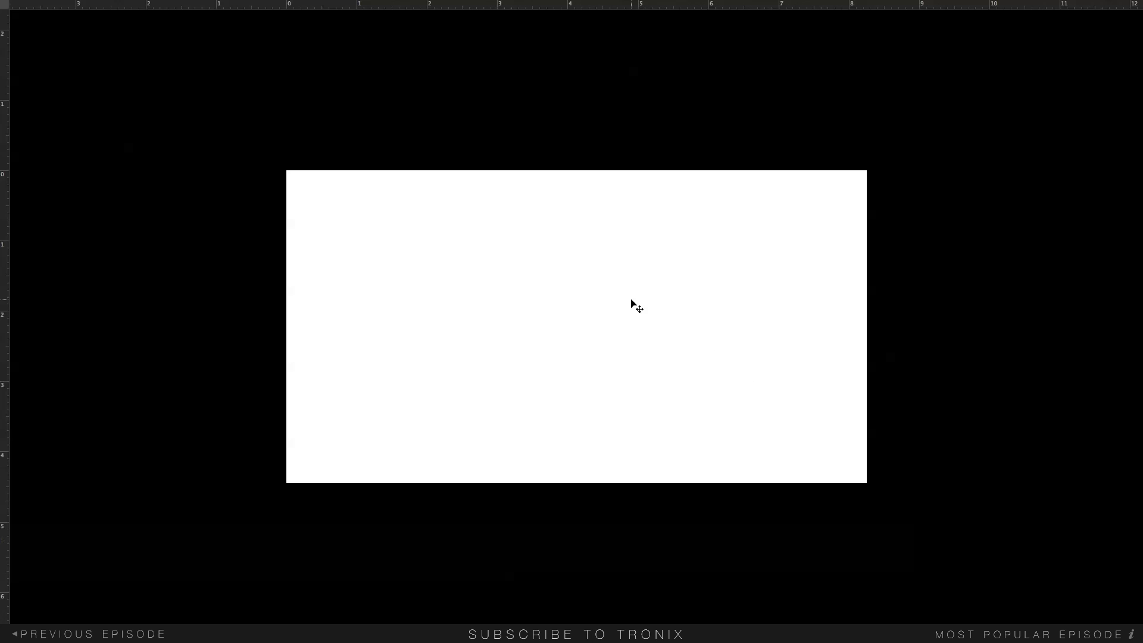
key(f)
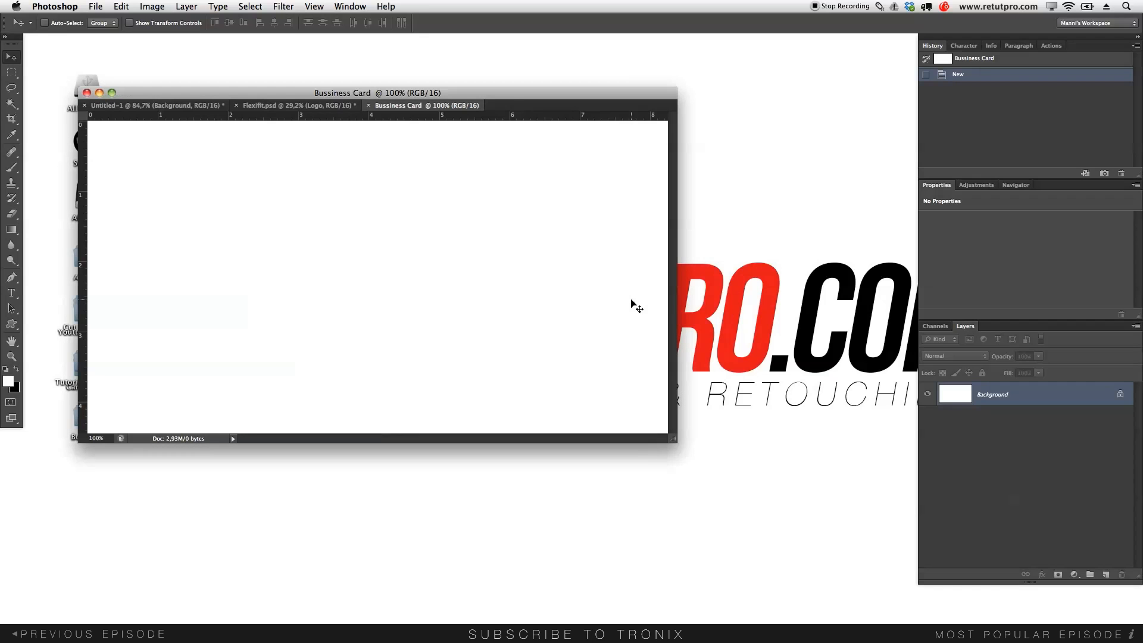
- Float Flexifit.psd in its own window beside the Bussiness Card window
click(306, 106)
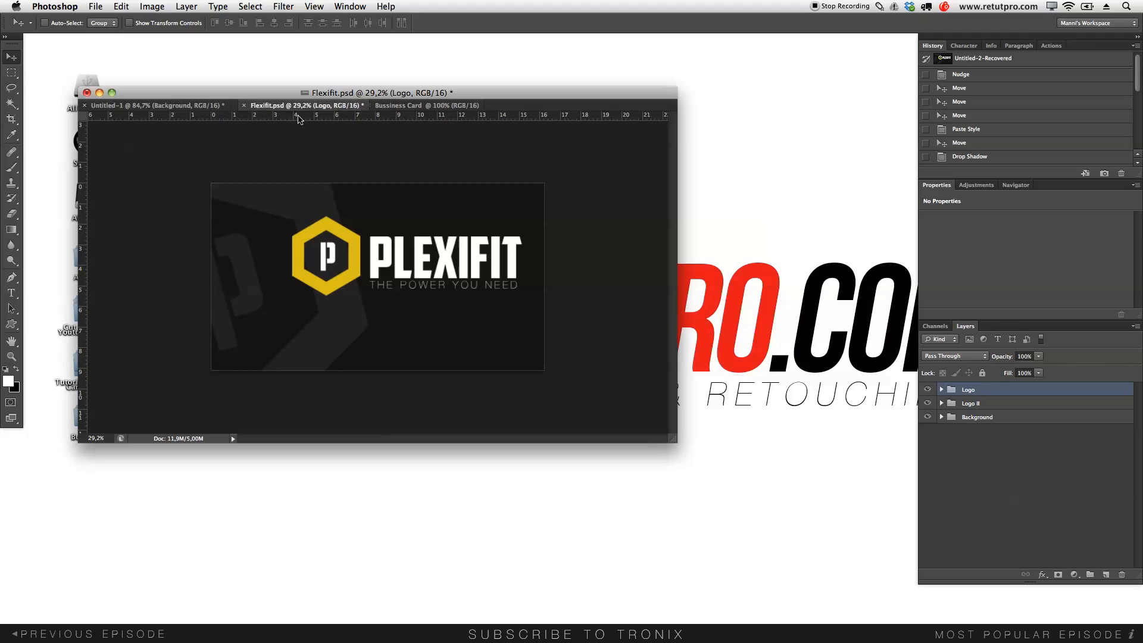
drag(289, 111, 613, 291)
drag(391, 86, 366, 44)
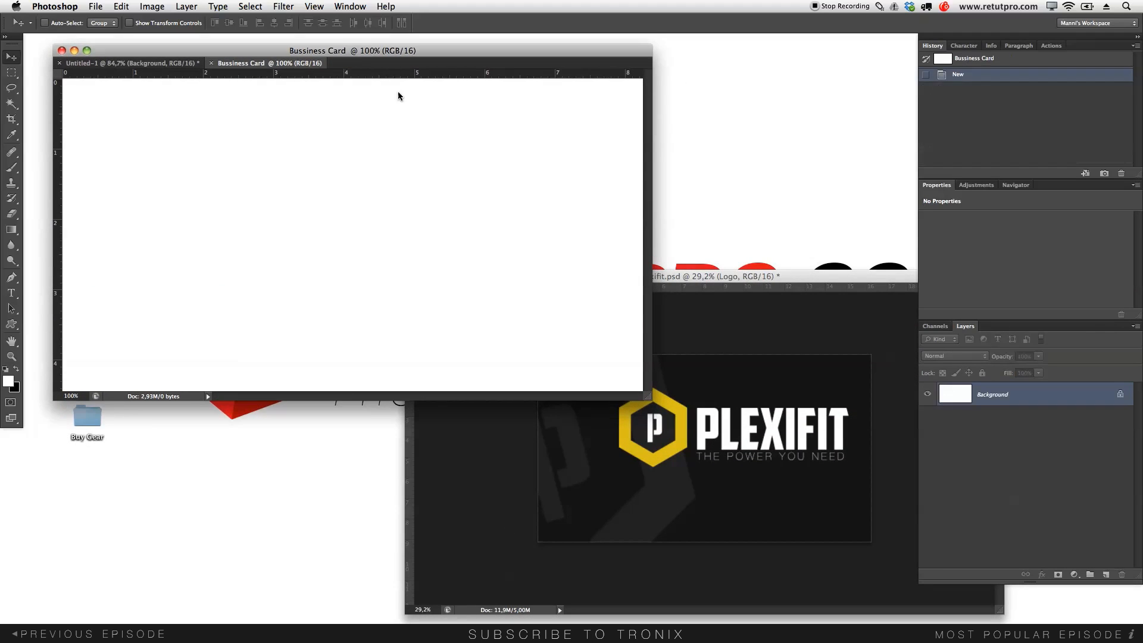
click(713, 348)
click(708, 426)
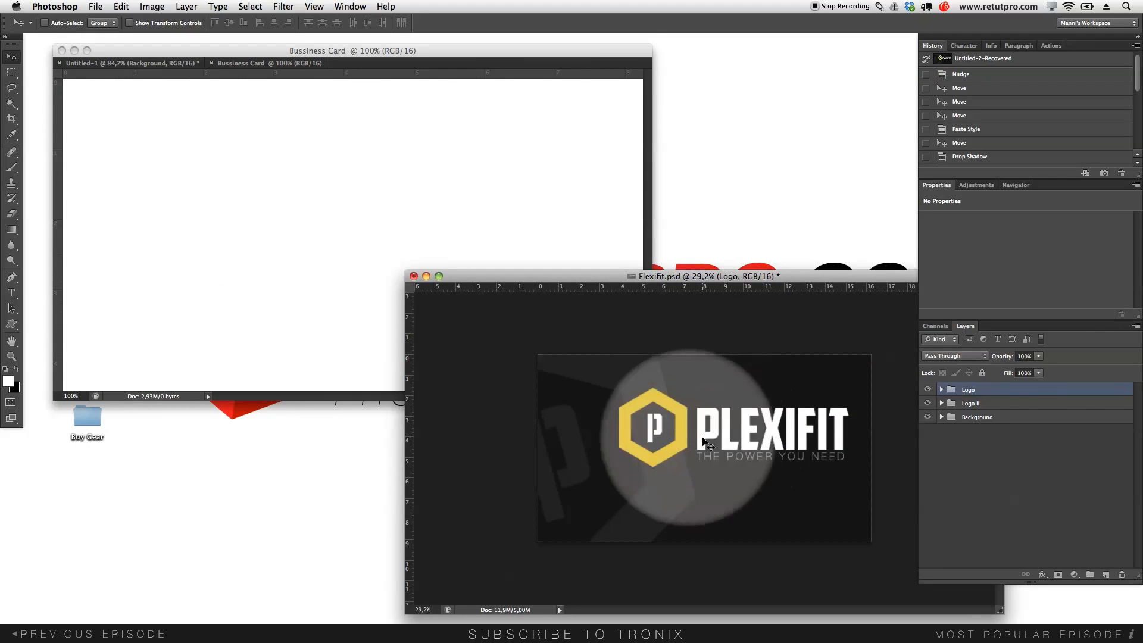
click(715, 439)
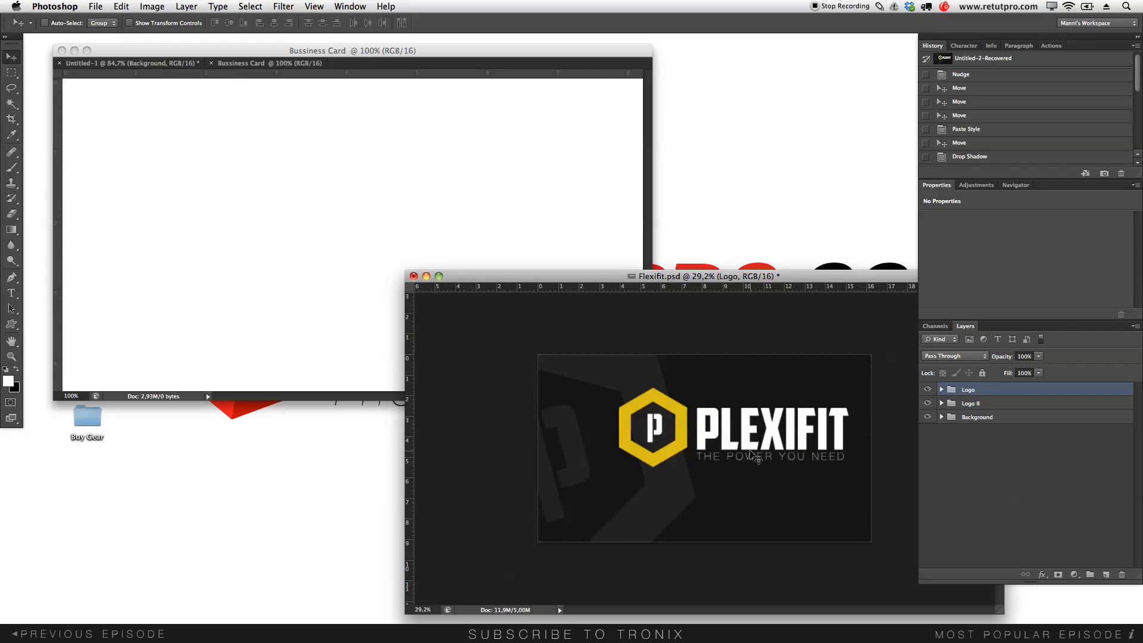
click(696, 408)
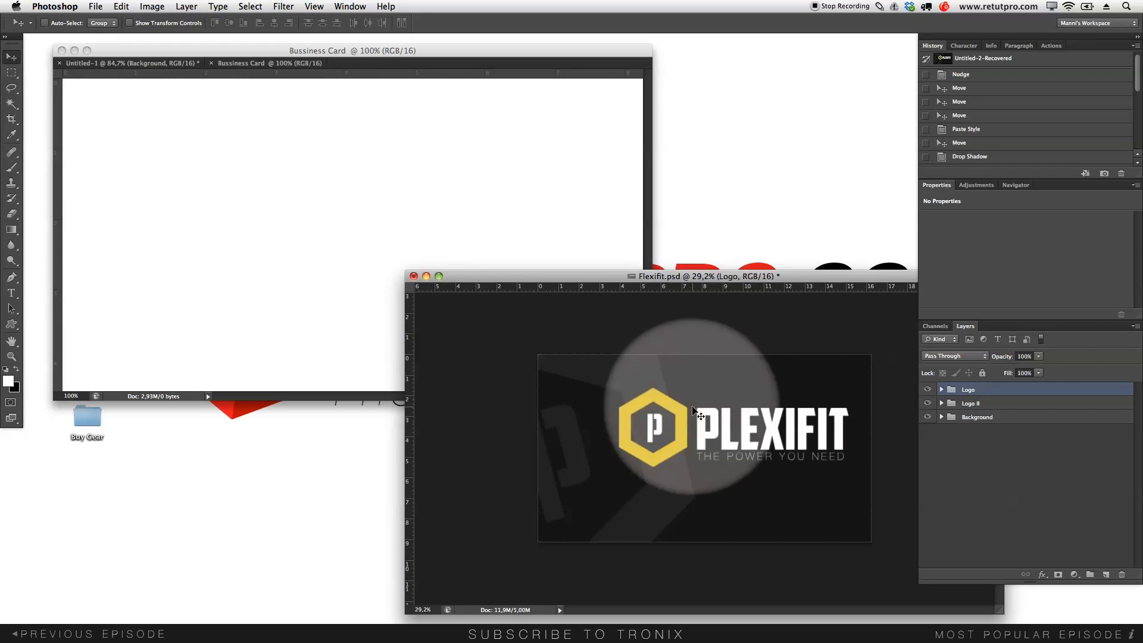
- Select the Logo, Logo II and Background groups and drag them into Bussiness Card
click(930, 390)
click(930, 389)
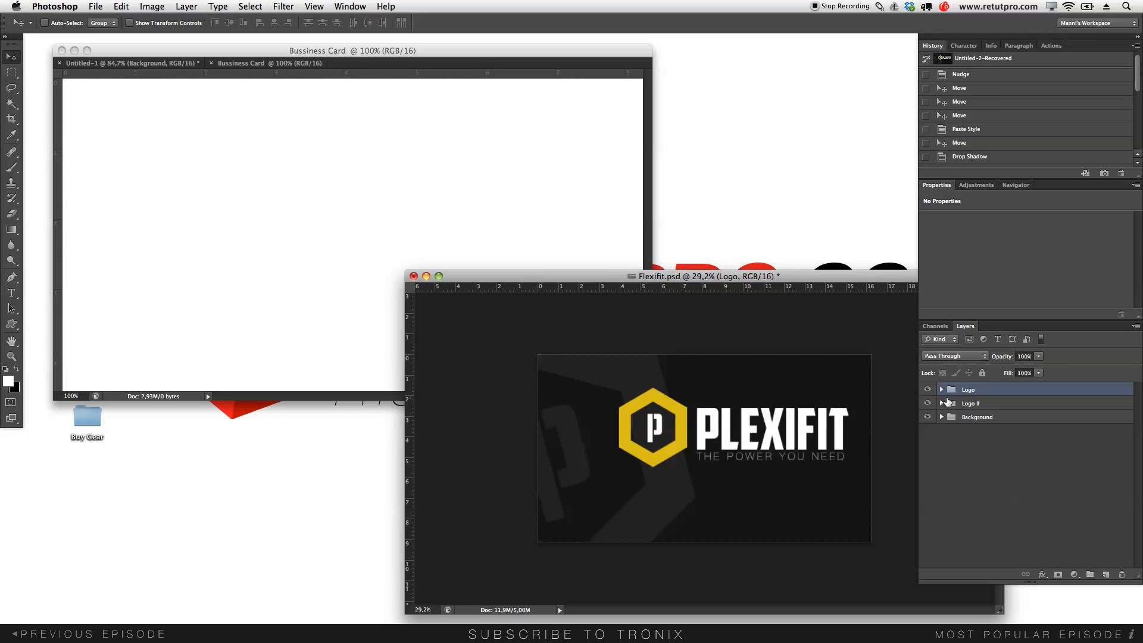
click(928, 403)
click(928, 404)
shift+click(978, 405)
shift+click(986, 418)
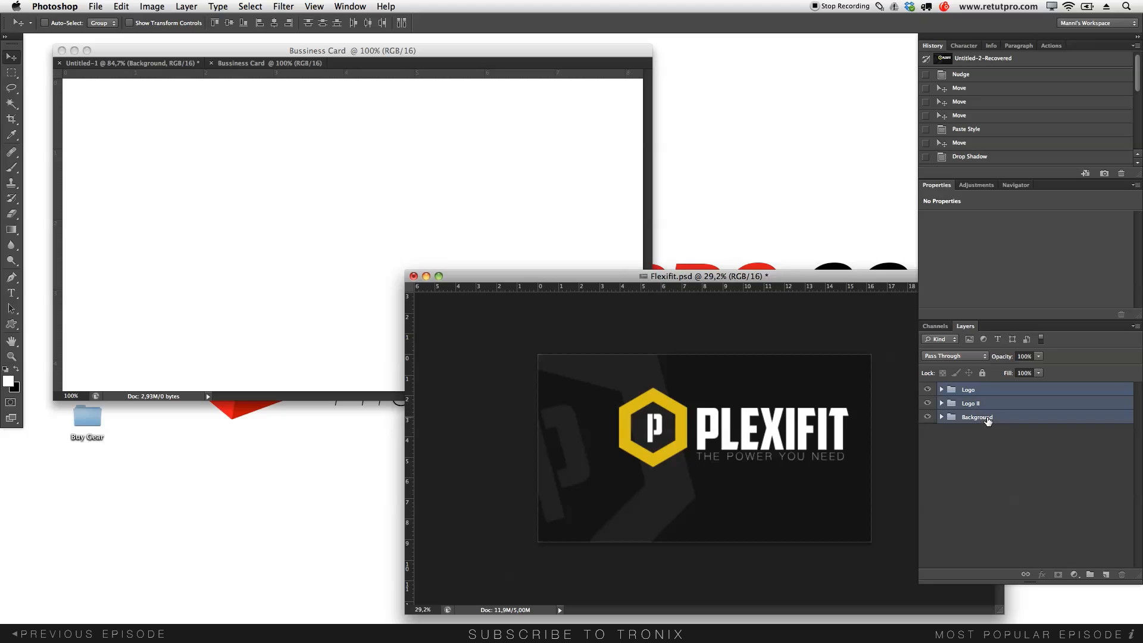
drag(980, 409, 551, 196)
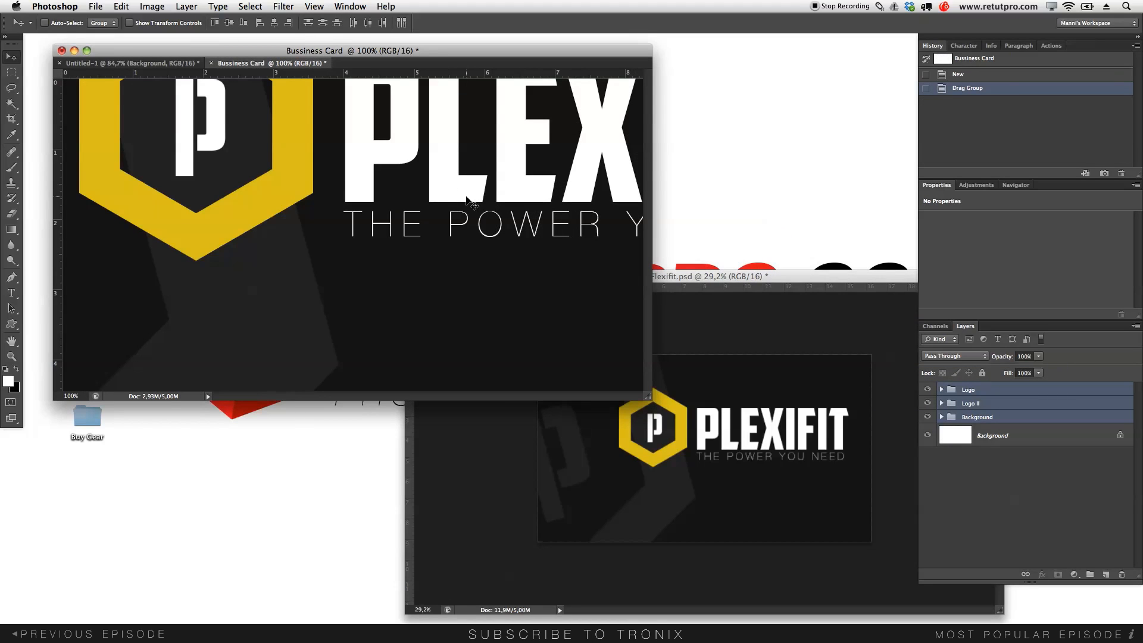
- Convert the white background into a regular layer and delete it
key(f)
drag(619, 281, 587, 255)
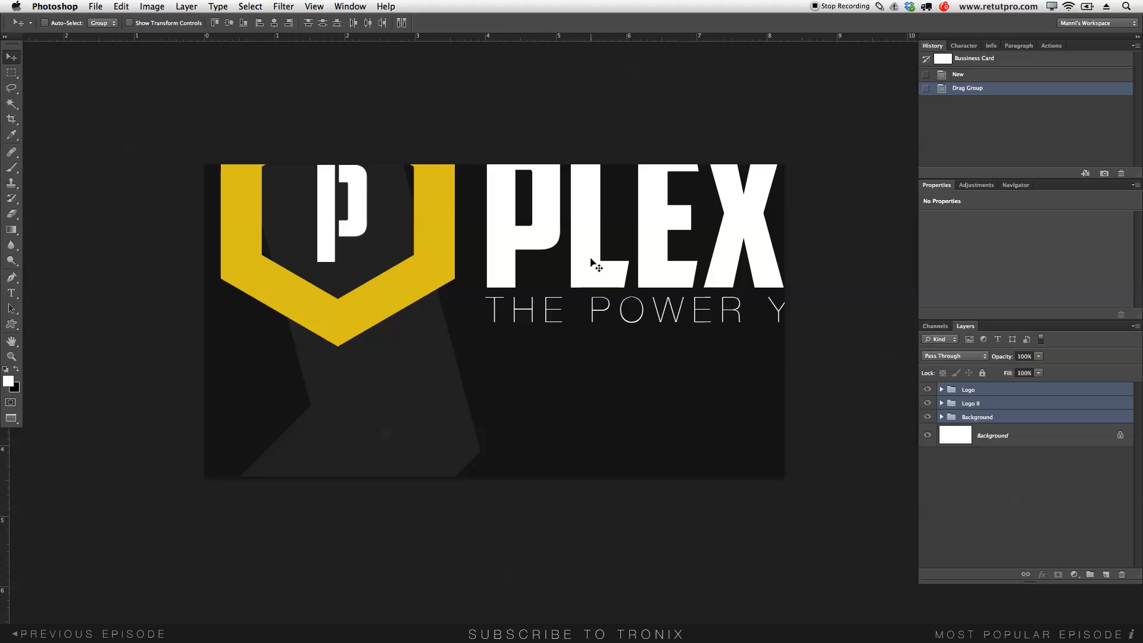
drag(988, 422, 1011, 441)
double_click(1012, 438)
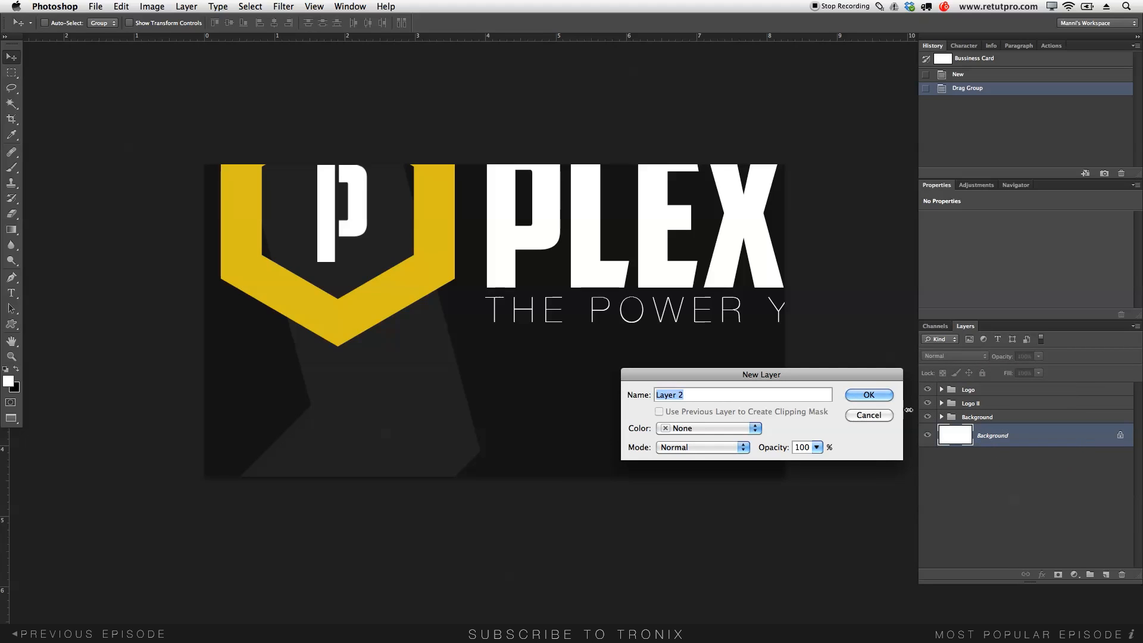
click(875, 396)
key(Delete)
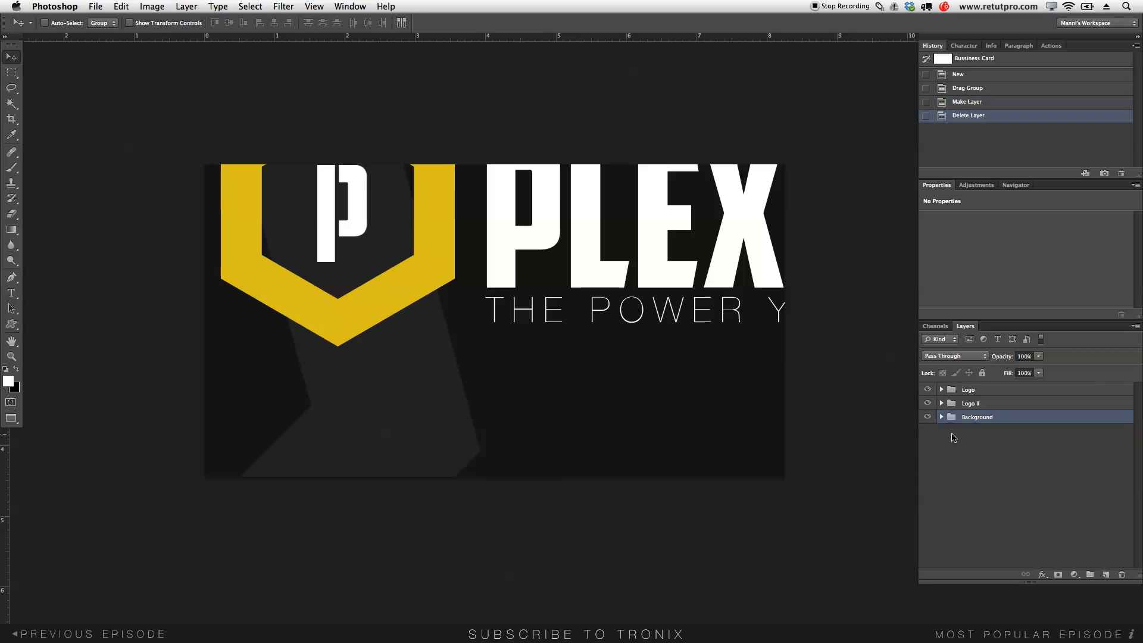
- Group Logo and Logo II into a new group named 'Logo 1 / Front'
click(963, 393)
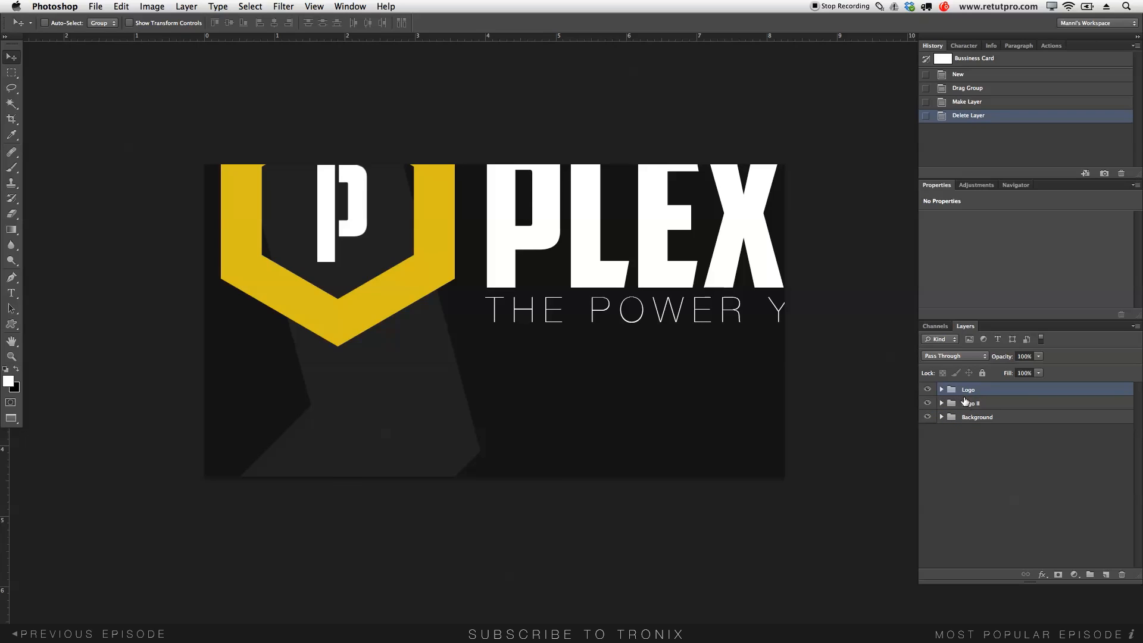
shift+click(978, 404)
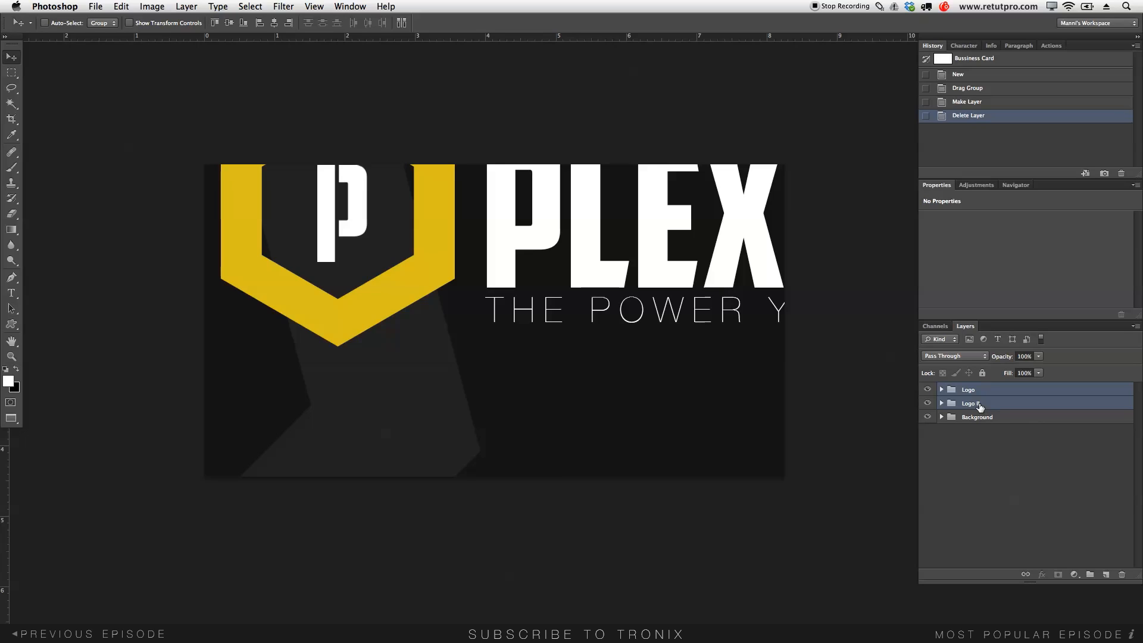
key(super+g)
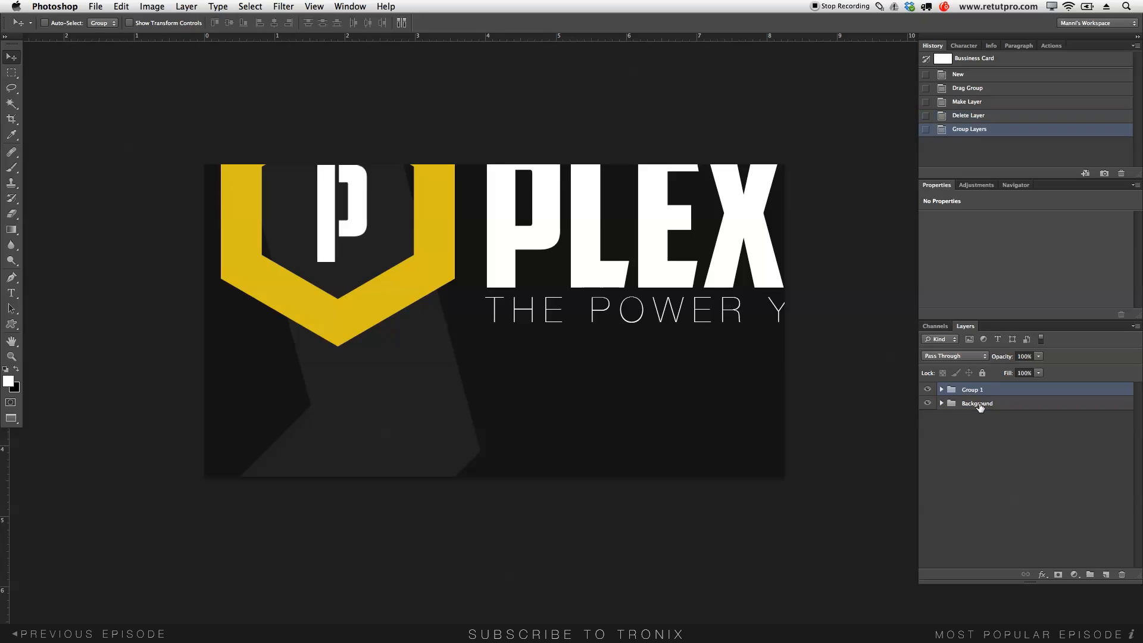
double_click(976, 389)
text(Logo 1 -/)
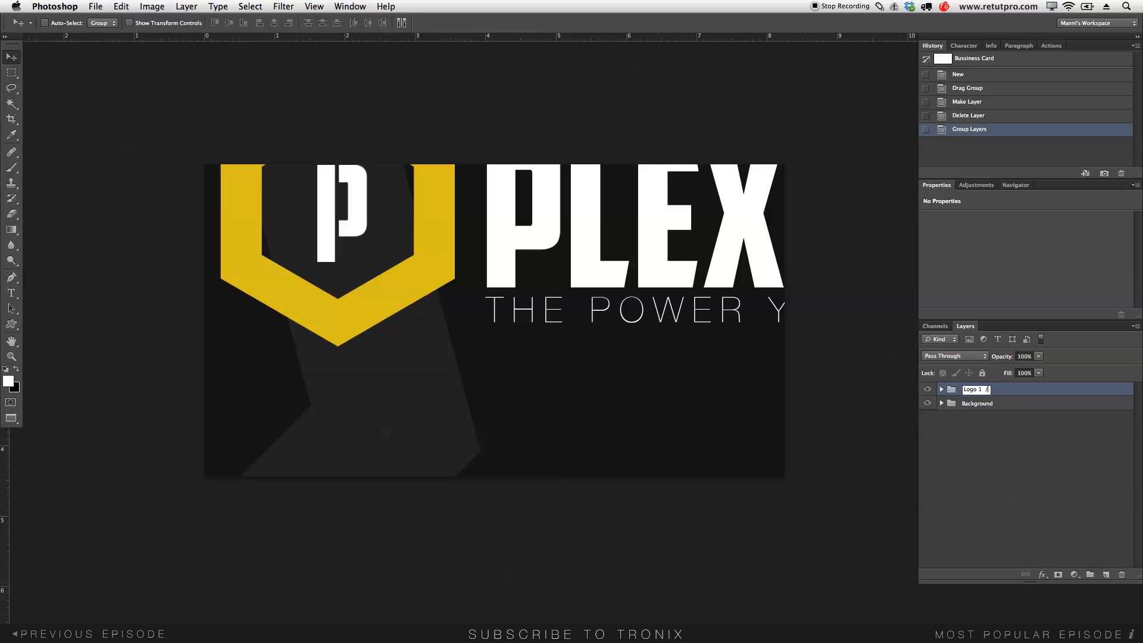
text( Front)
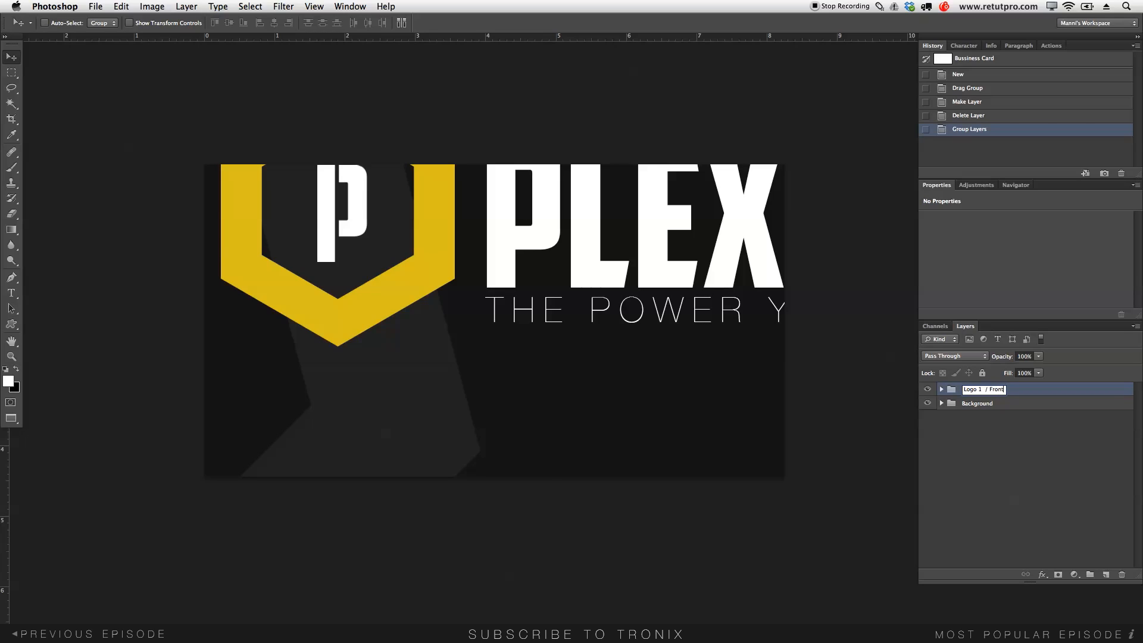
key(Return)
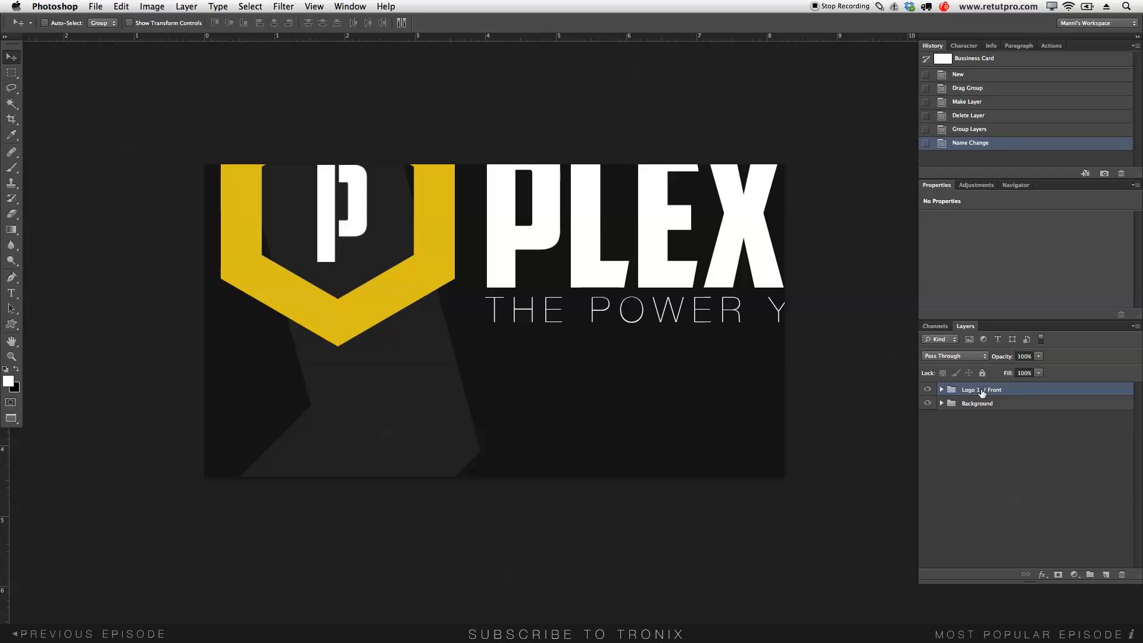
- Expand Logo 1 / Front, hide Logo II, and select the Logo group for resizing
click(941, 390)
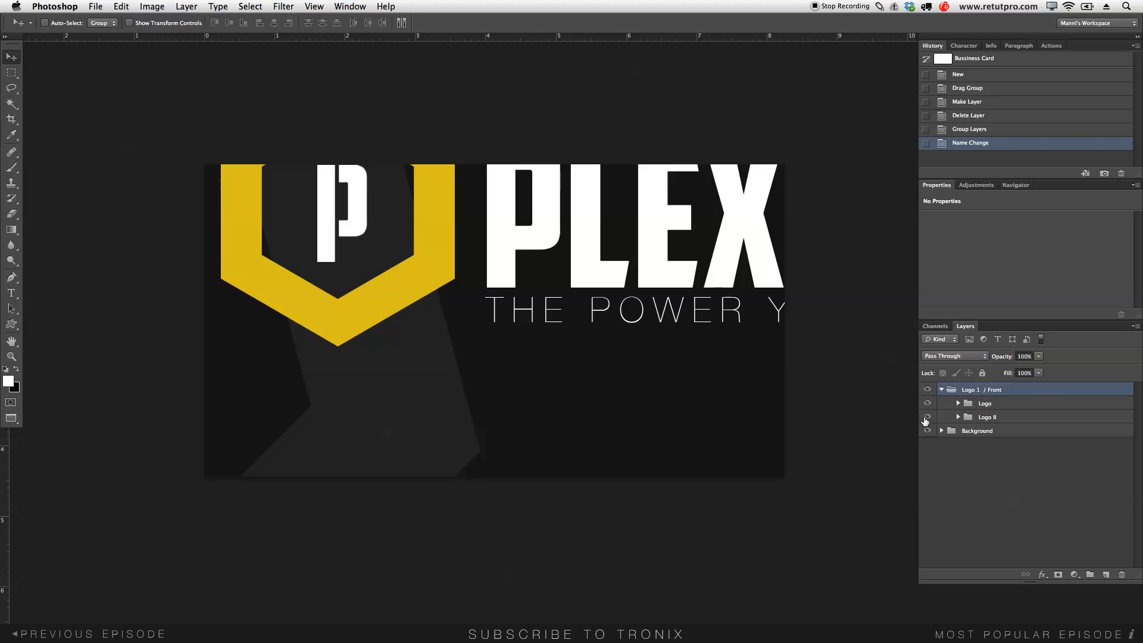
click(926, 417)
click(981, 405)
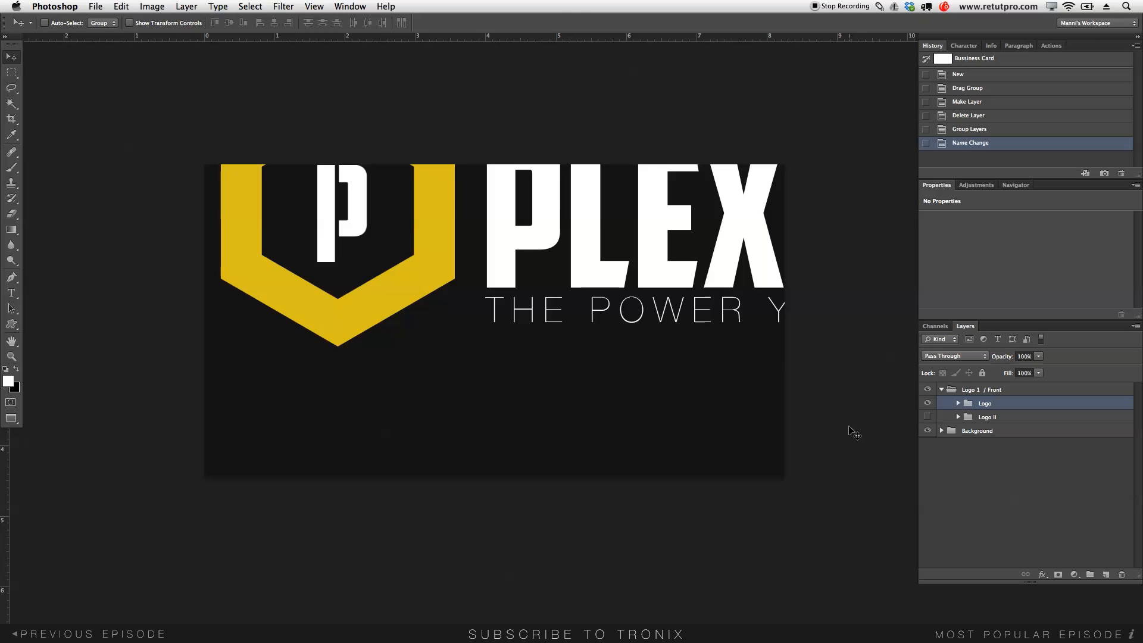
key(ctrl+t)
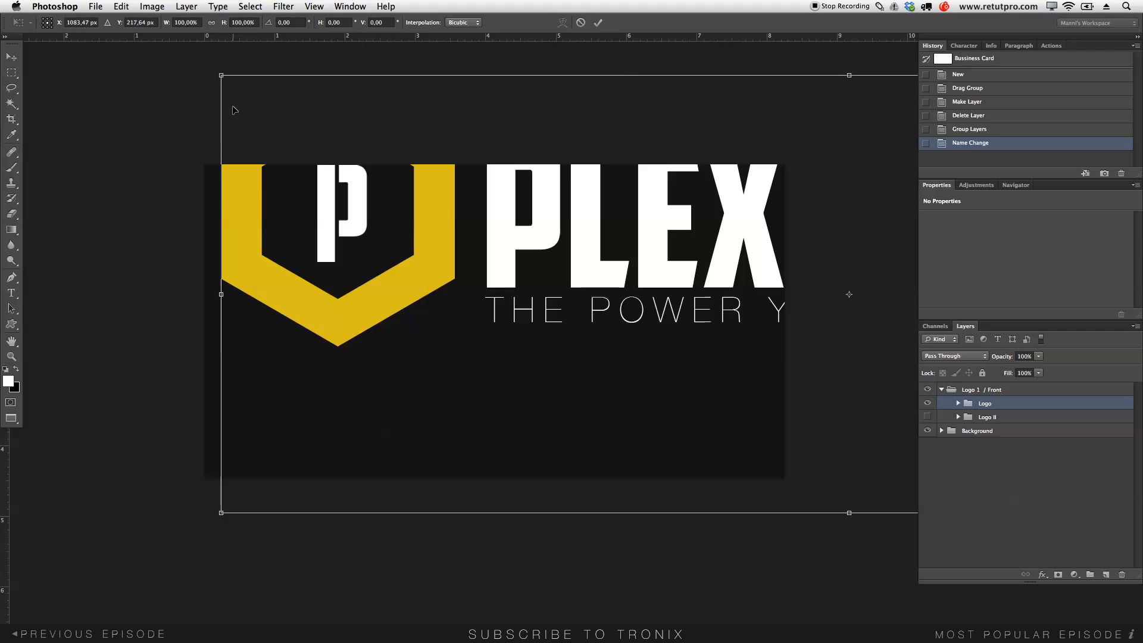
- Scale the PLEXIFIT logo down to about 38%, shift it right of centre, and apply
drag(221, 75, 676, 305)
drag(844, 378, 504, 369)
drag(365, 239, 518, 293)
drag(697, 331, 468, 315)
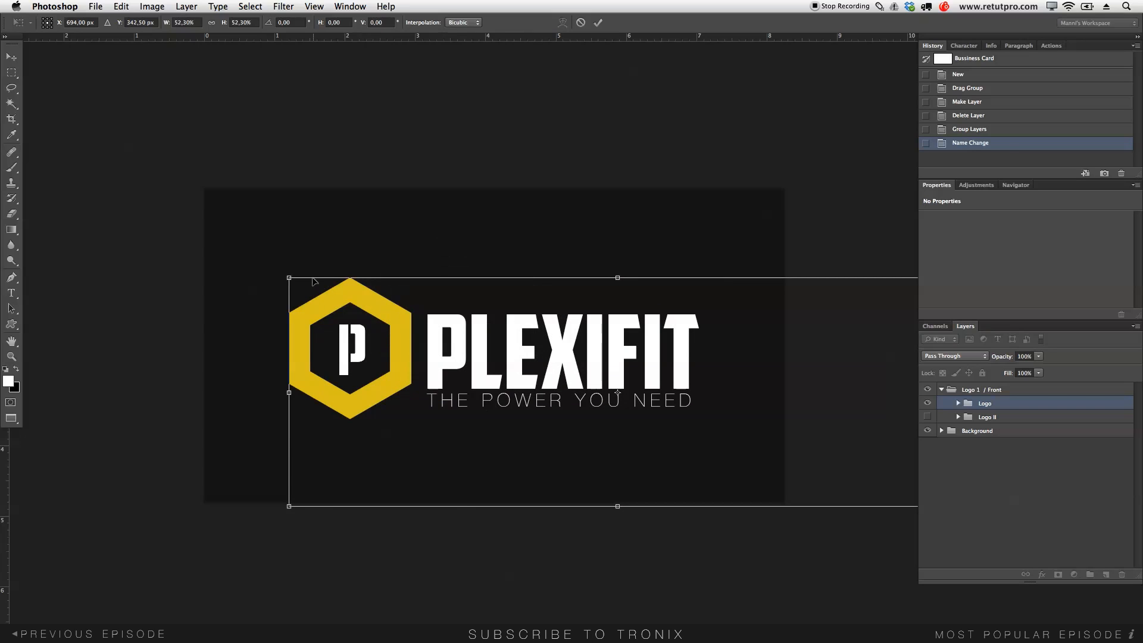
drag(289, 277, 416, 322)
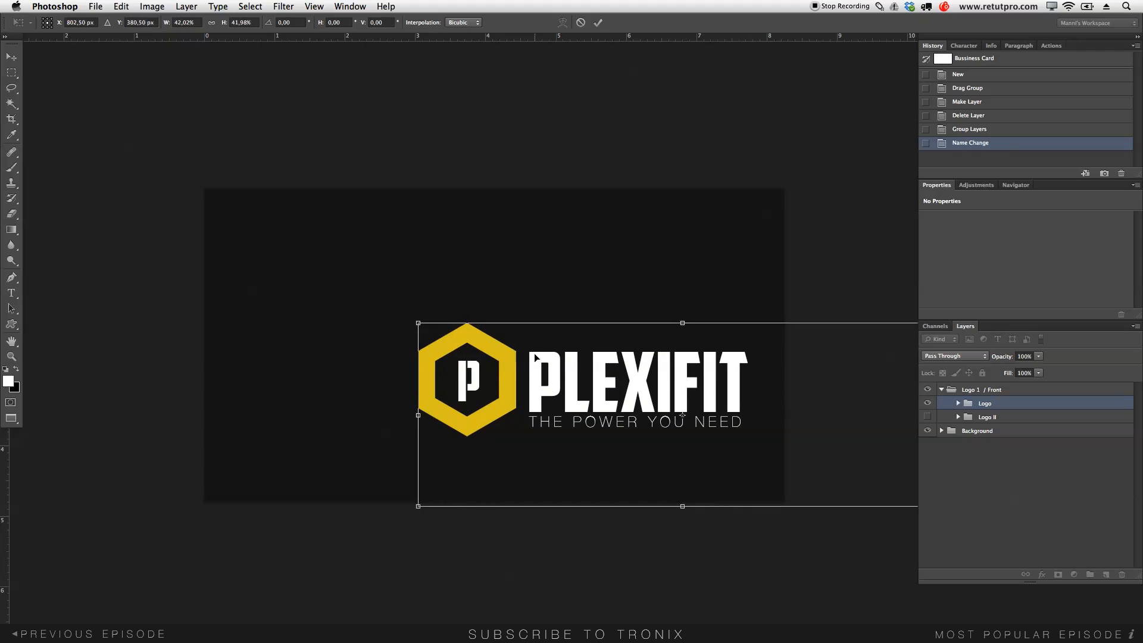
click(598, 25)
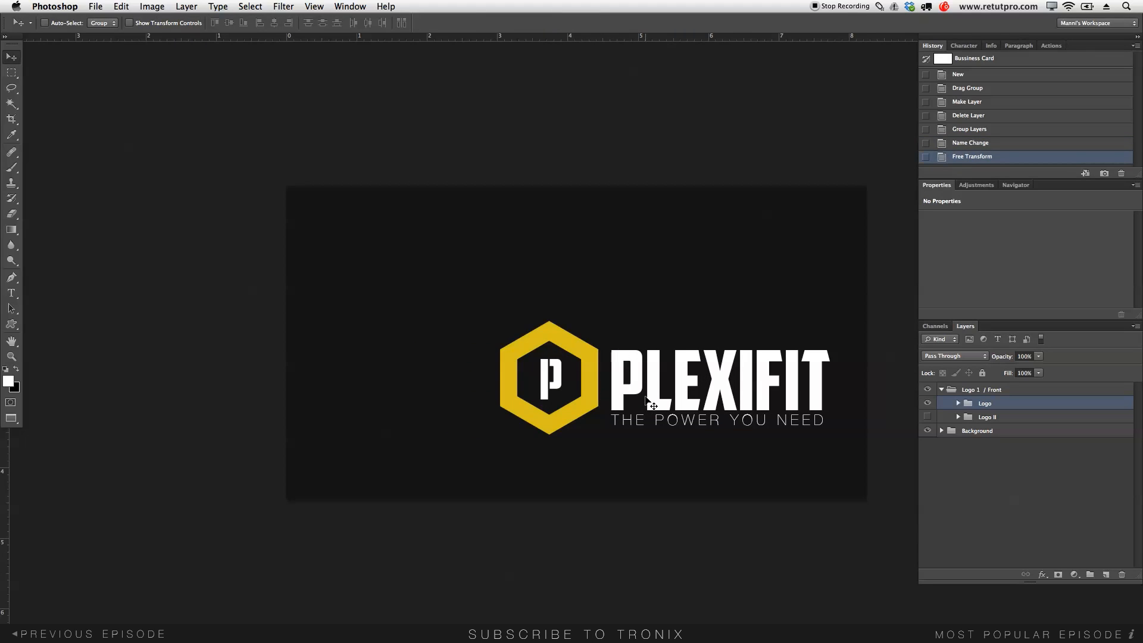
drag(671, 385, 639, 387)
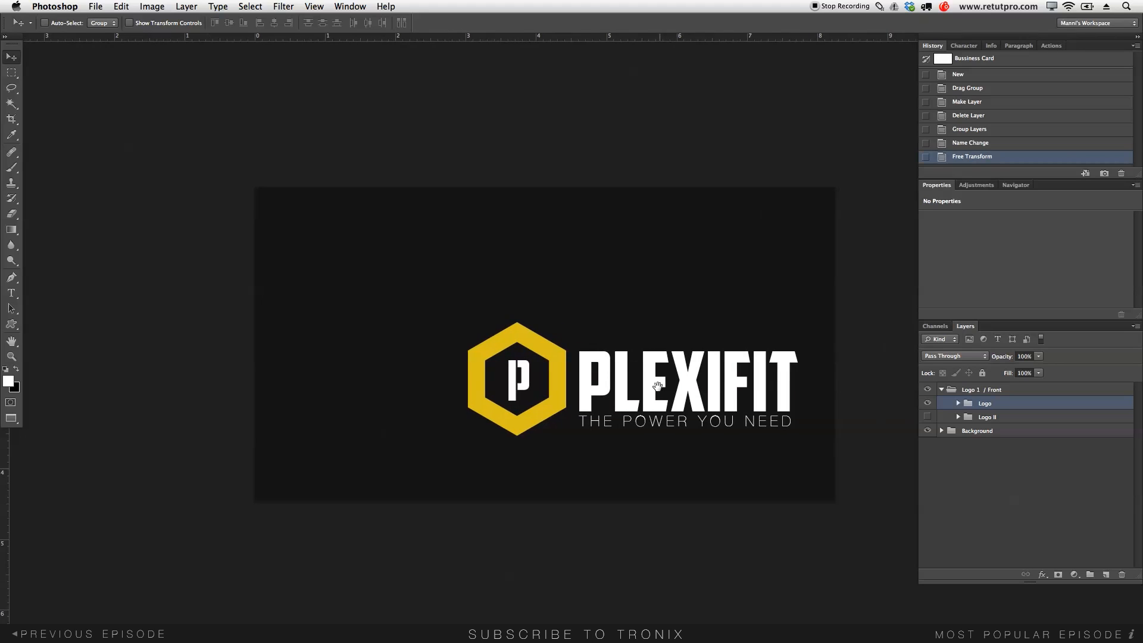
click(678, 357)
- Show Logo II, scale it down, and move it onto the card's left side
click(928, 416)
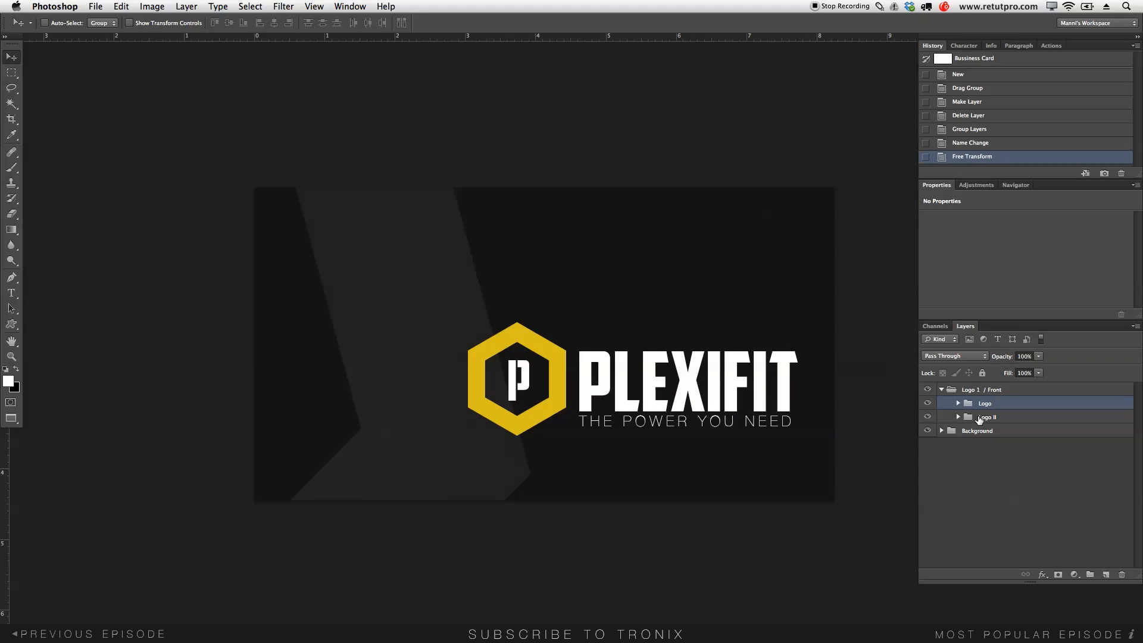
click(955, 415)
key(z)
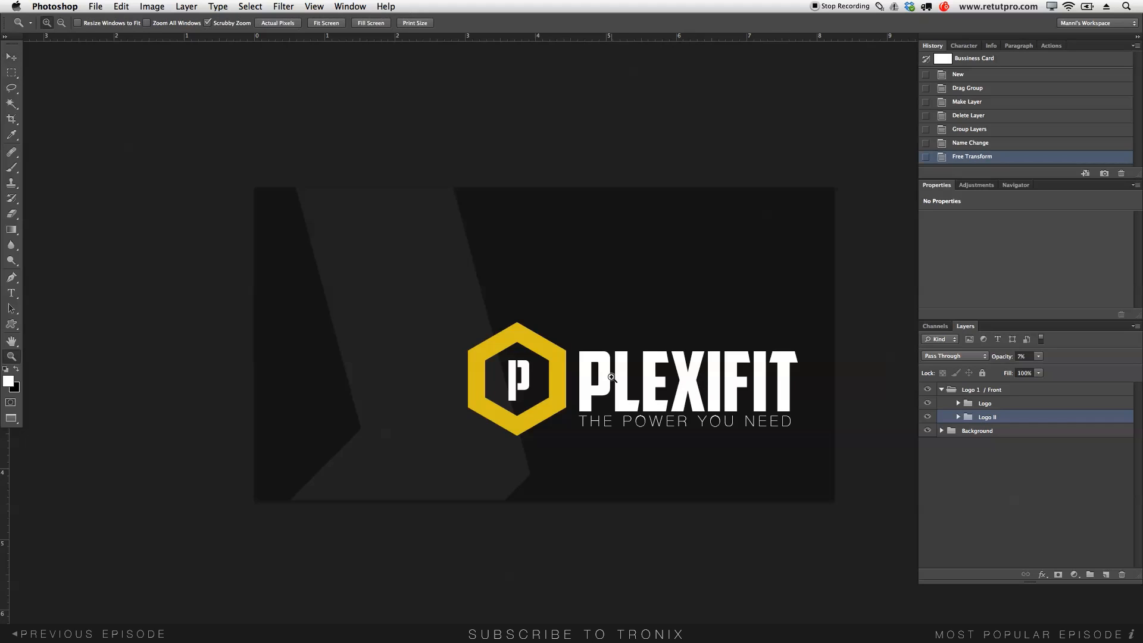
drag(648, 360, 602, 349)
key(super+t)
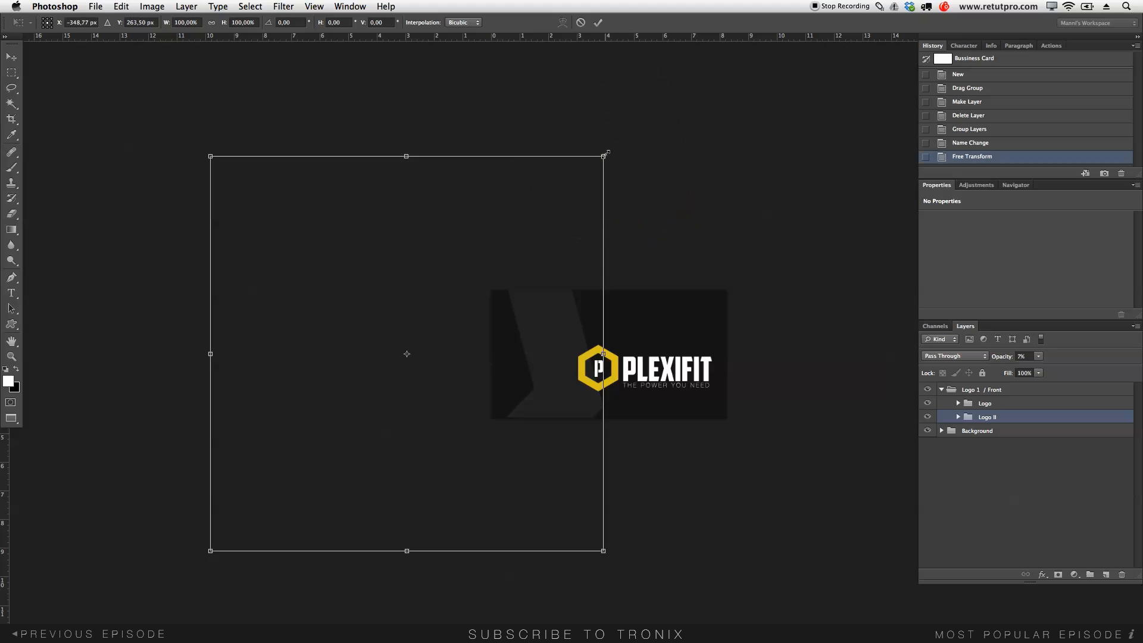
drag(210, 157, 470, 295)
key(super+z)
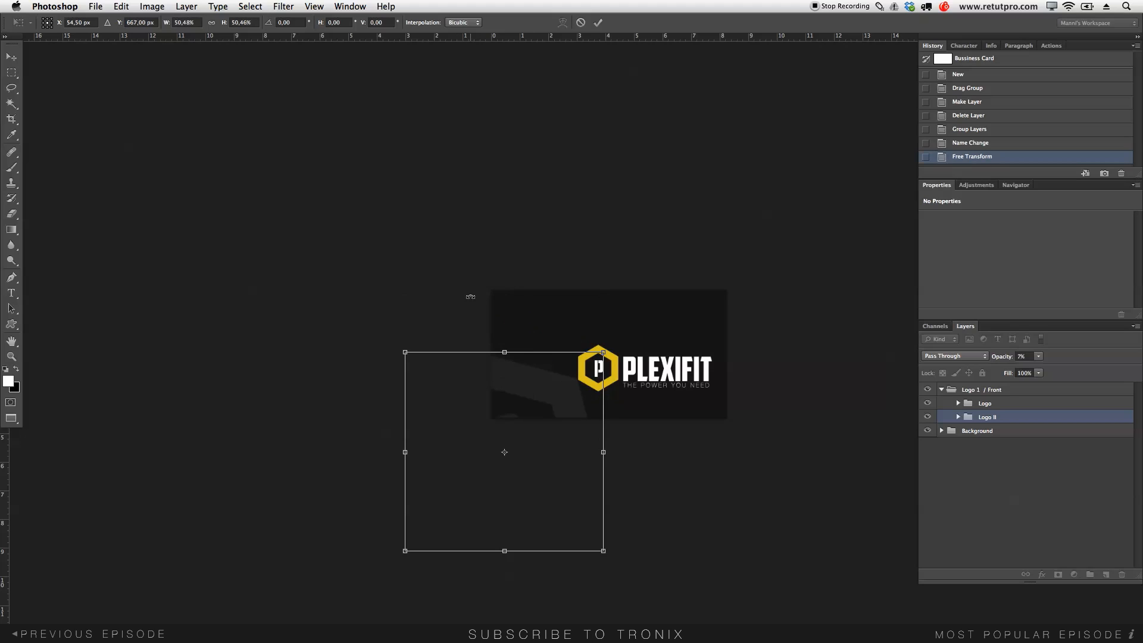
drag(483, 392, 481, 293)
drag(402, 248, 494, 318)
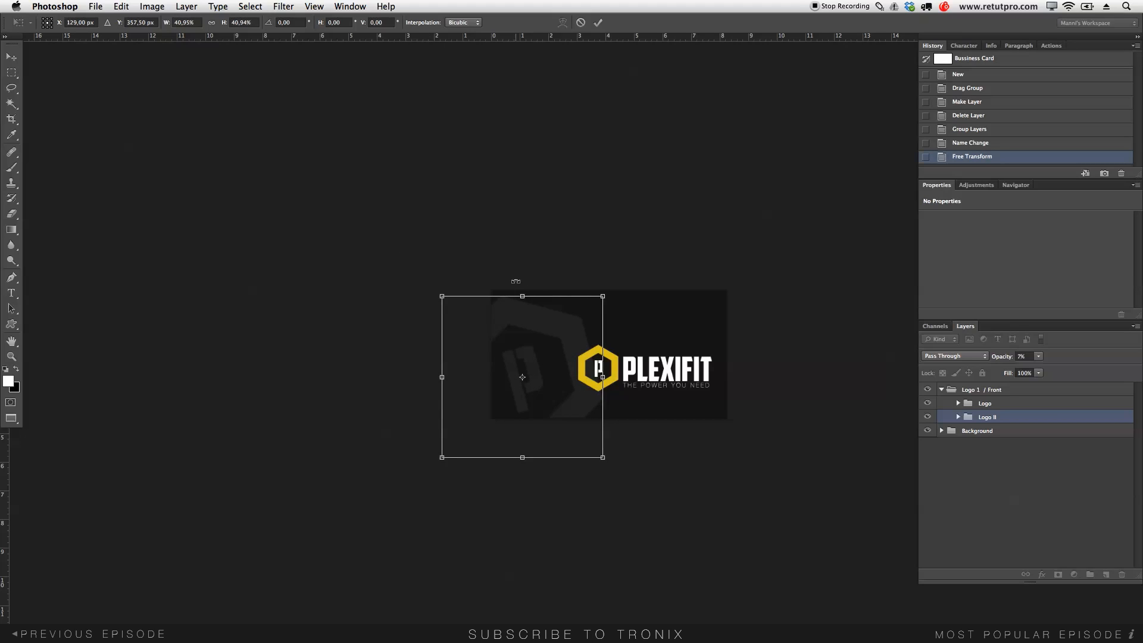
click(597, 23)
key(z)
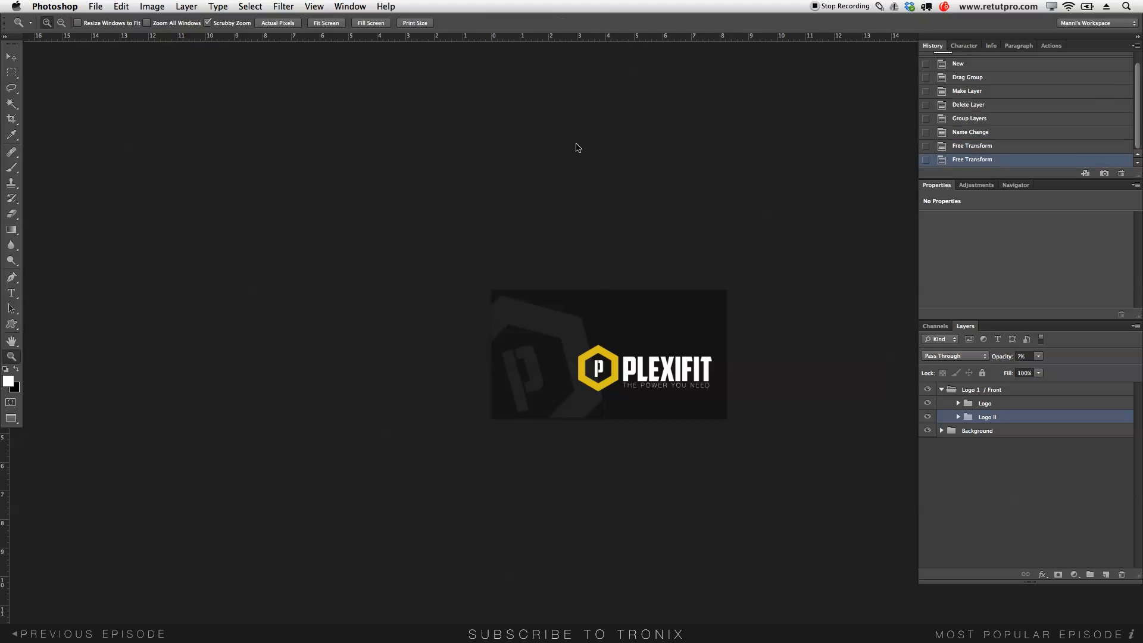
- Shift the Logo II watermark slightly up and lower its opacity to 5%
key(v)
drag(537, 330, 539, 308)
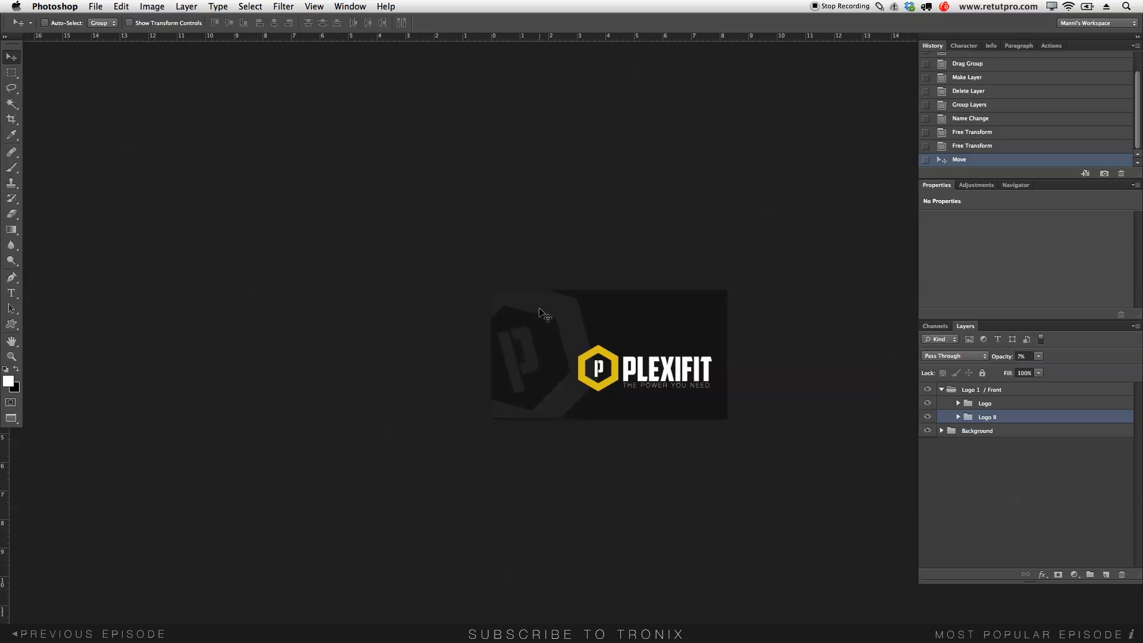
scroll(573, 408, right, 5)
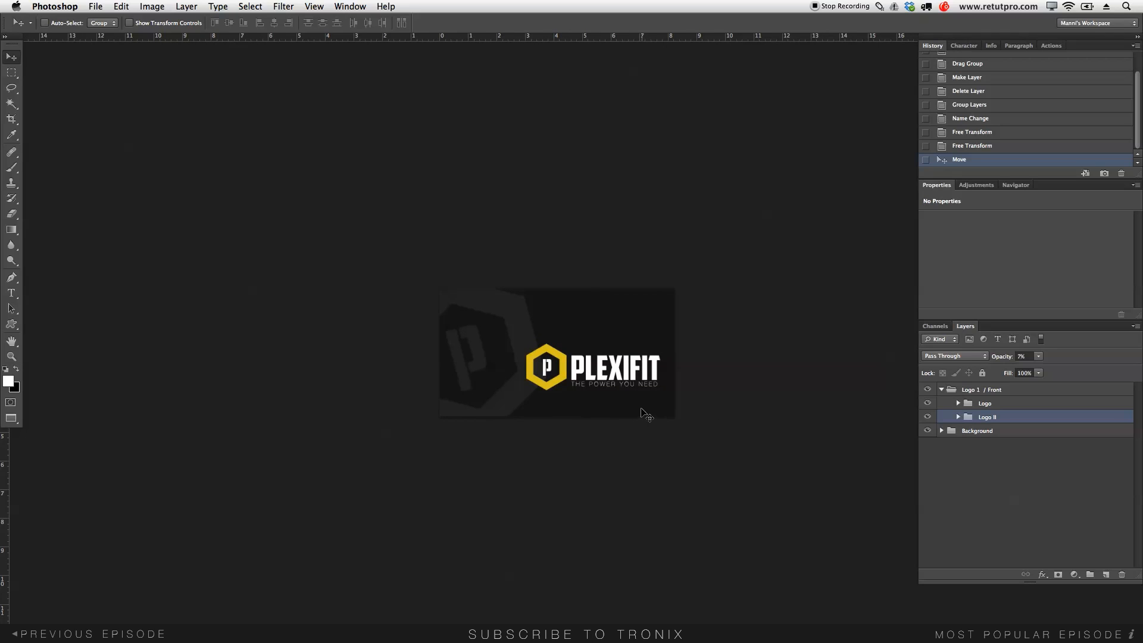
drag(1005, 358, 1004, 359)
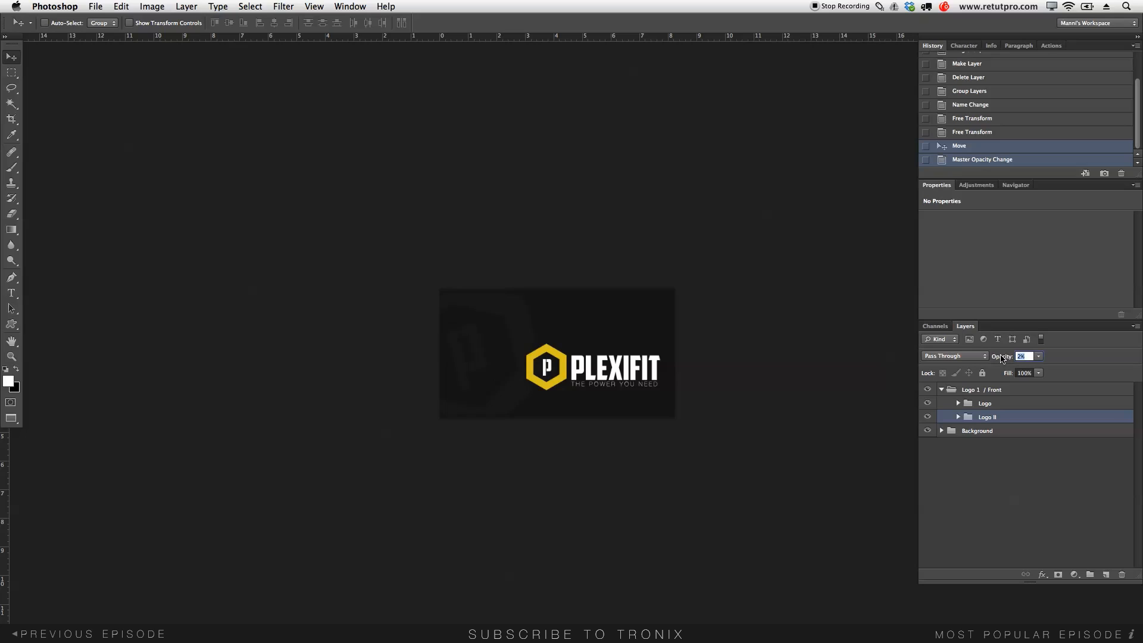
- Drop the watermark to 4% opacity and nudge the PLEXIFIT Logo group upward
drag(1003, 358, 1001, 363)
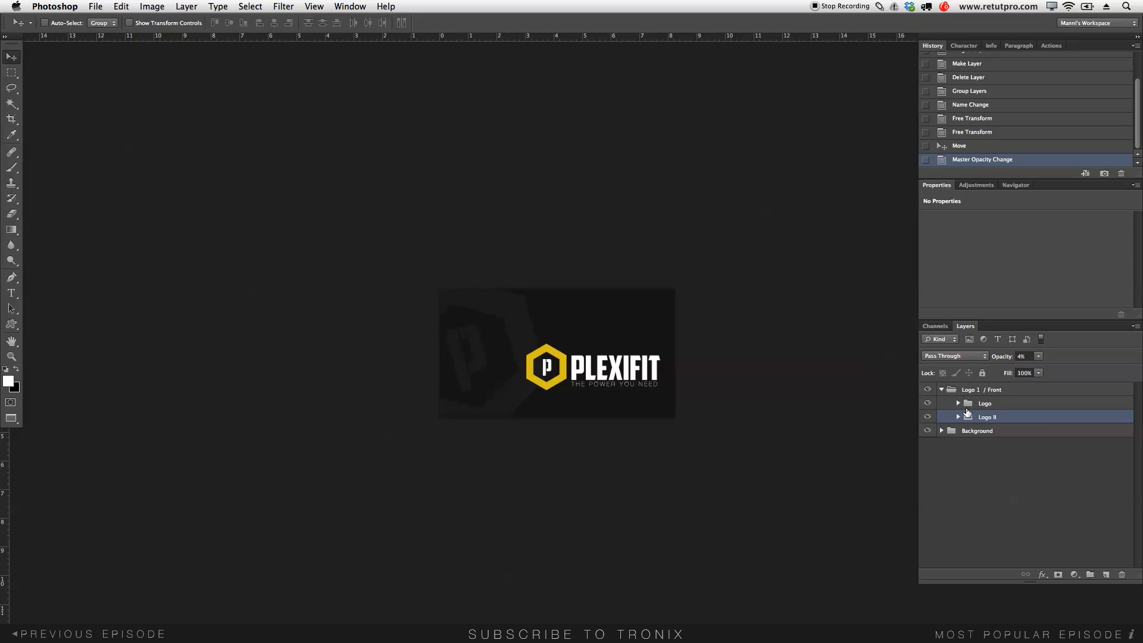
click(983, 404)
drag(625, 374, 623, 361)
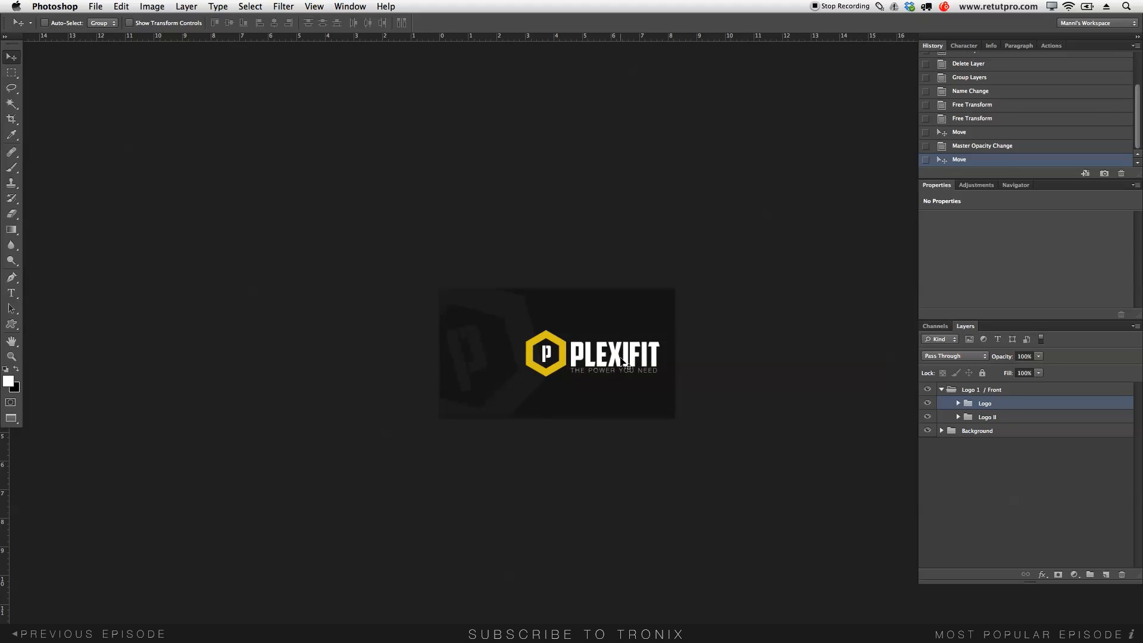
- Add a horizontal guide at 50% through View > New Guide, then zoom in
click(312, 5)
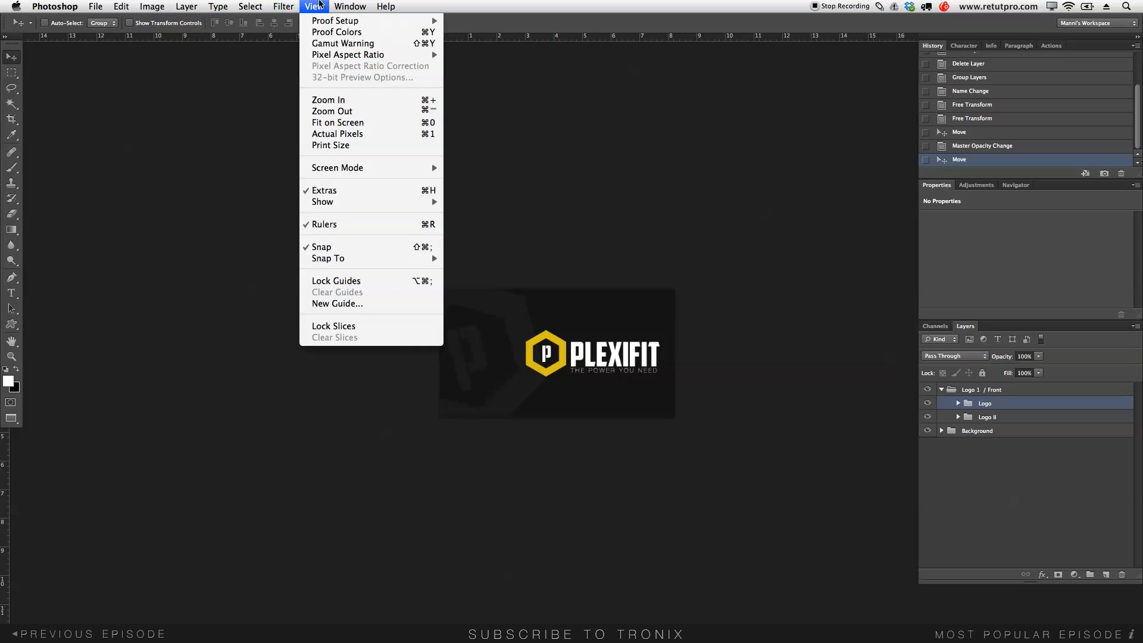
click(332, 302)
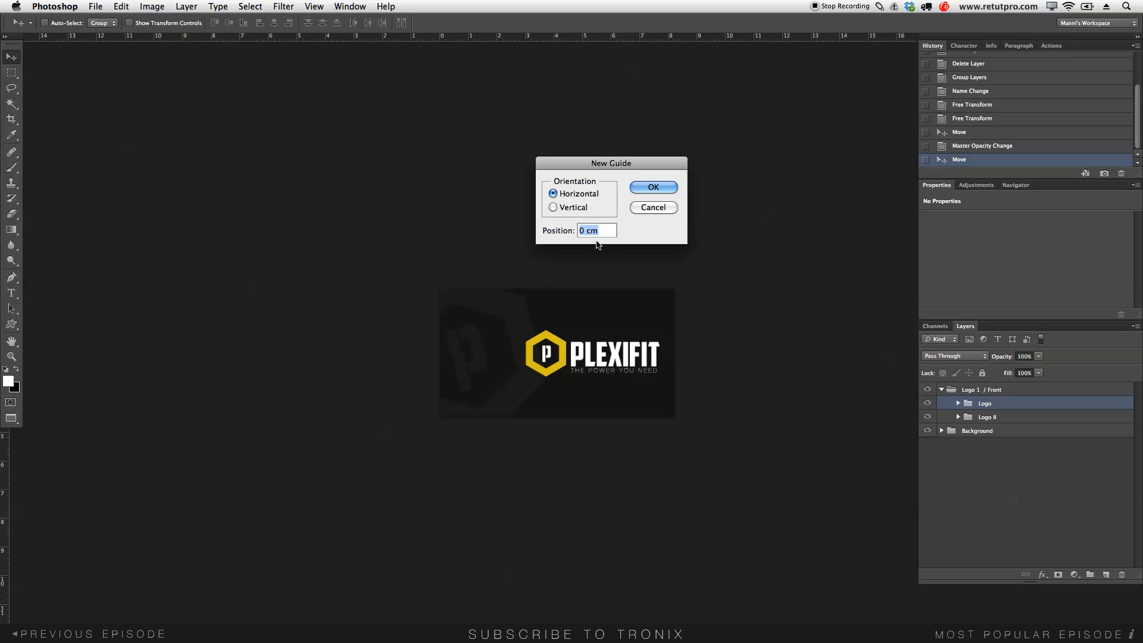
drag(597, 232, 563, 233)
text(50%)
click(644, 188)
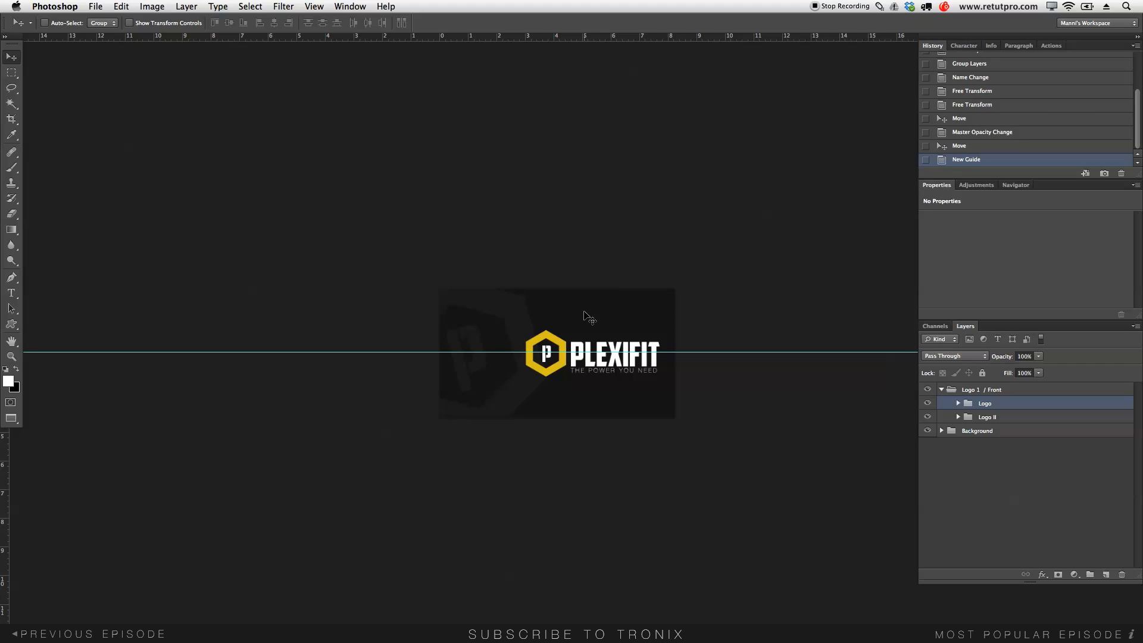
key(z)
drag(563, 382, 614, 388)
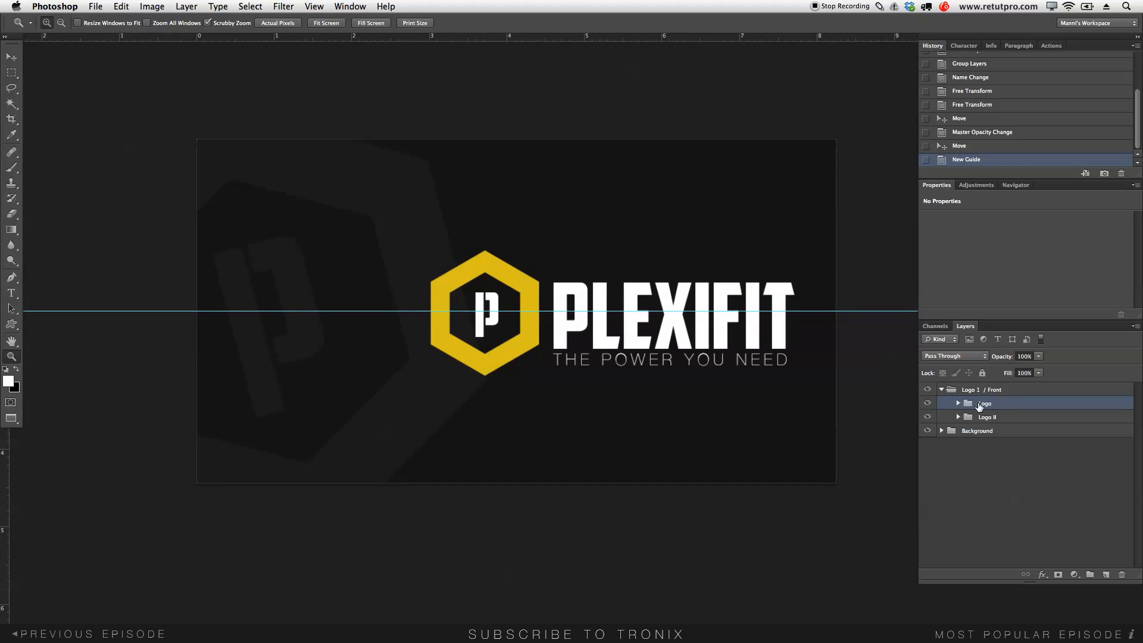
- Nudge the PLEXIFIT logo upward until it centres on the horizontal guide
key(v)
drag(764, 374, 738, 326)
key(ctrl+z)
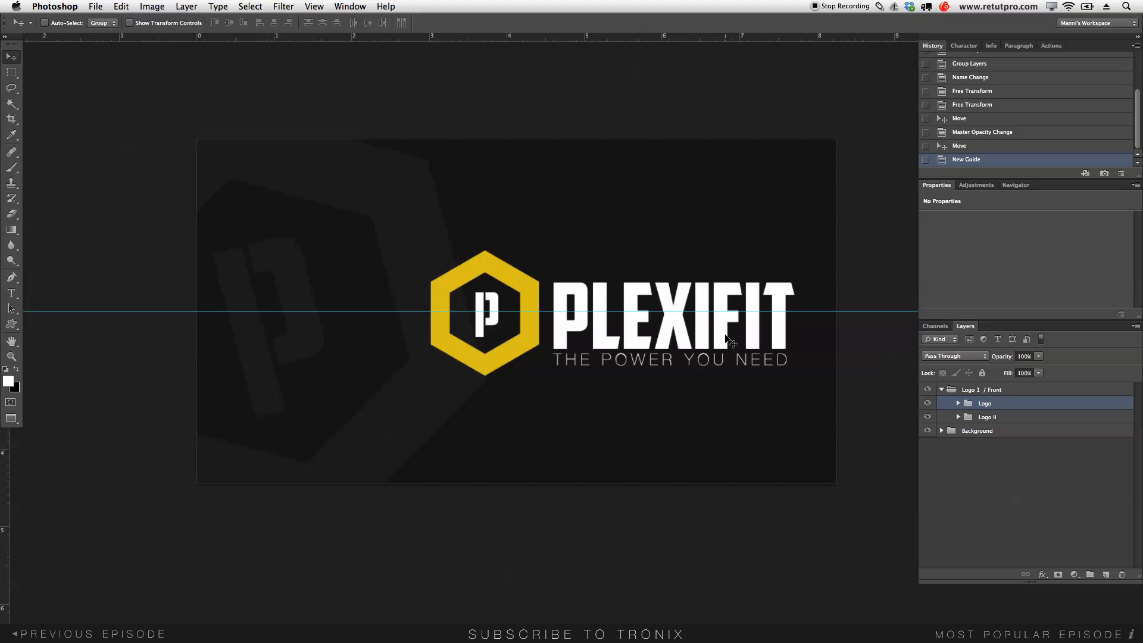
key(Up)
key(Up)
key(Up)
key(Up)
key(Up)
key(Up)
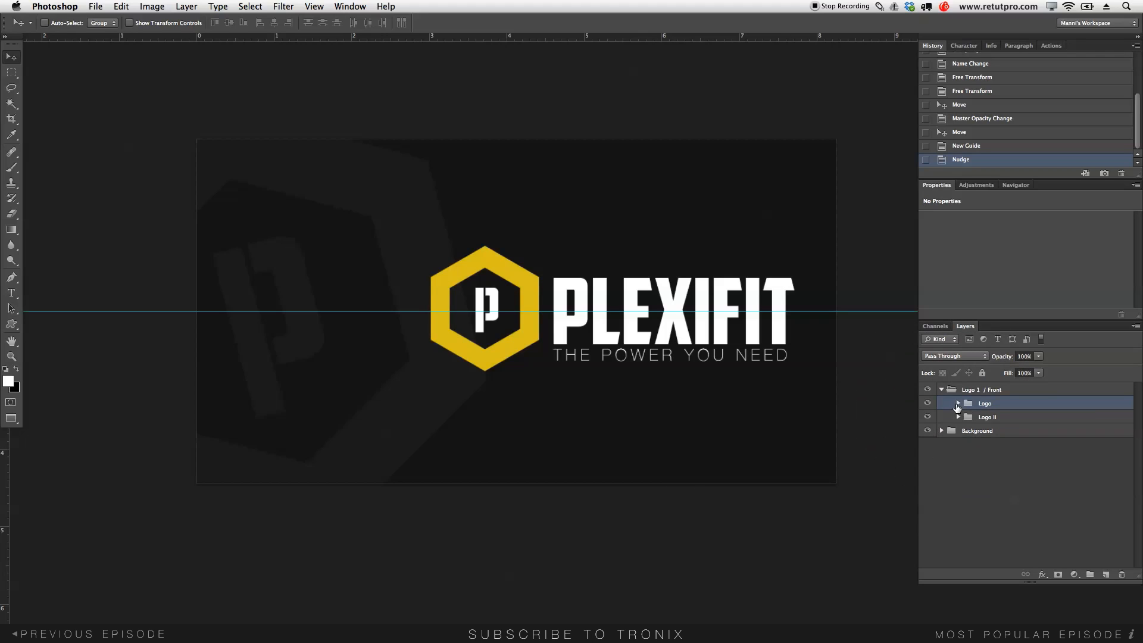
- Duplicate the Shape 1 hexagon, move the copy out of Logo, and slide it left
click(957, 403)
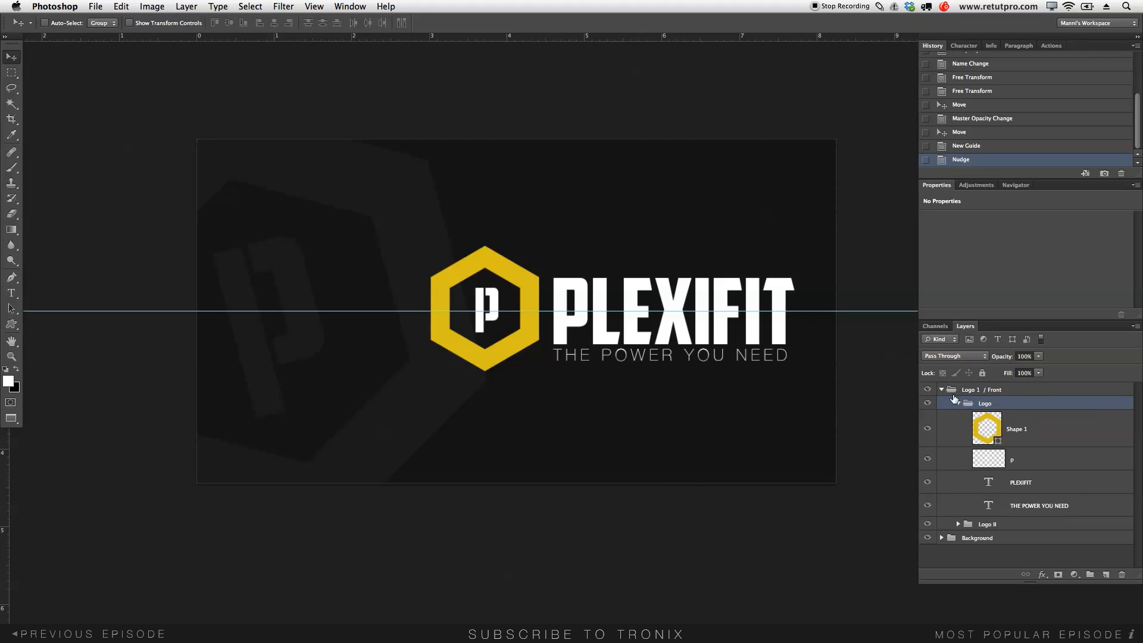
click(1028, 430)
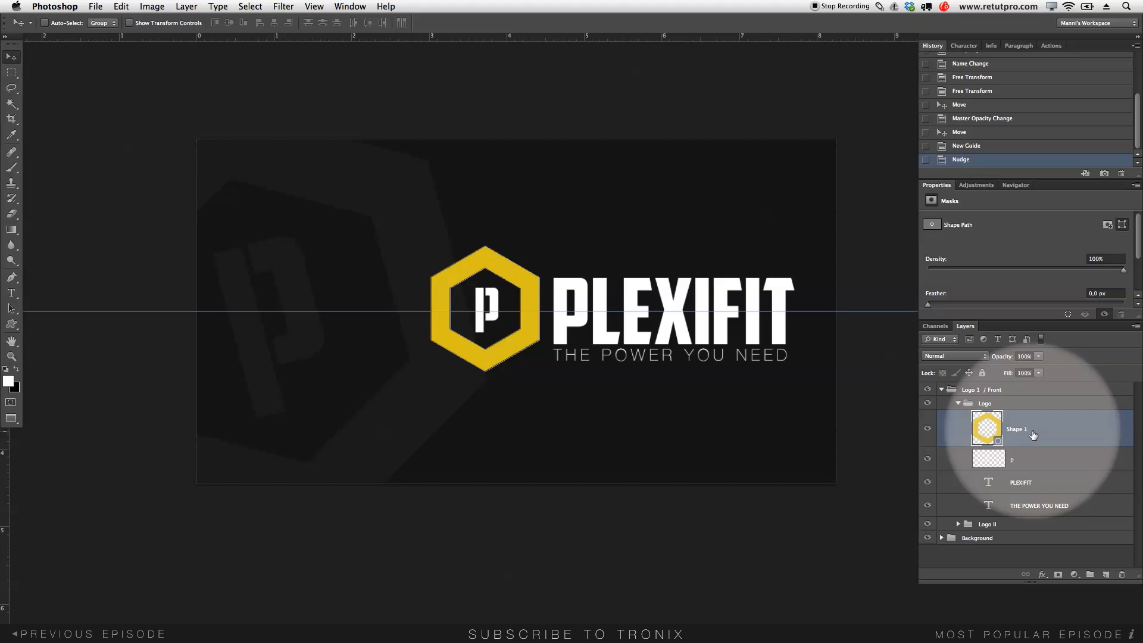
key(super+j)
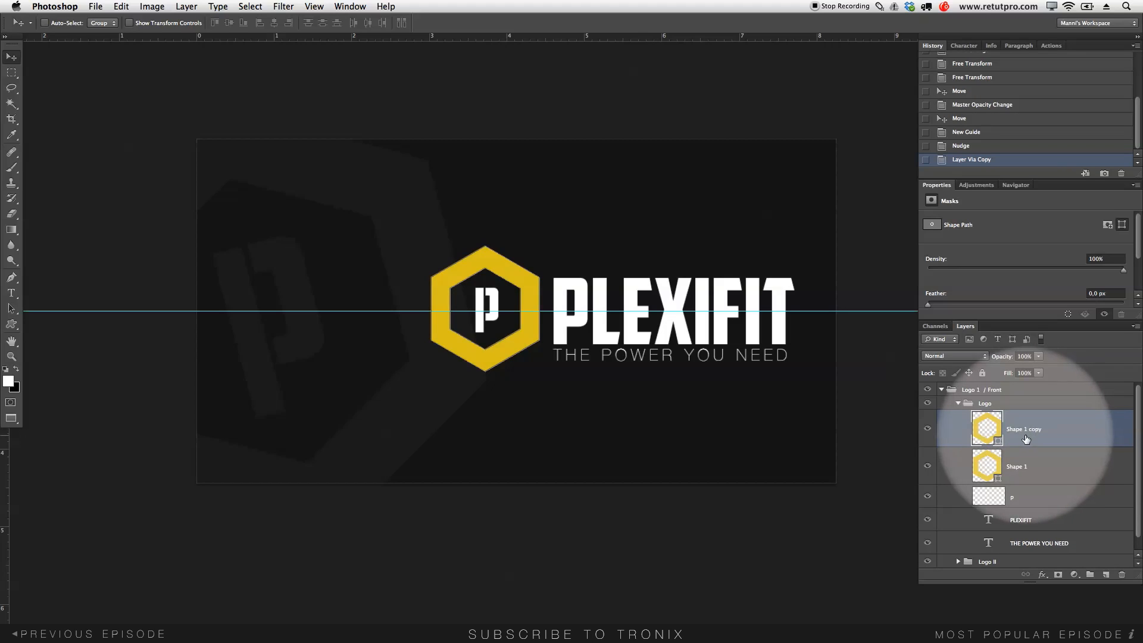
mouse_move(985, 427)
mouse_down()
mouse_move(994, 383)
mouse_move(967, 416)
mouse_move(980, 436)
mouse_up()
click(958, 441)
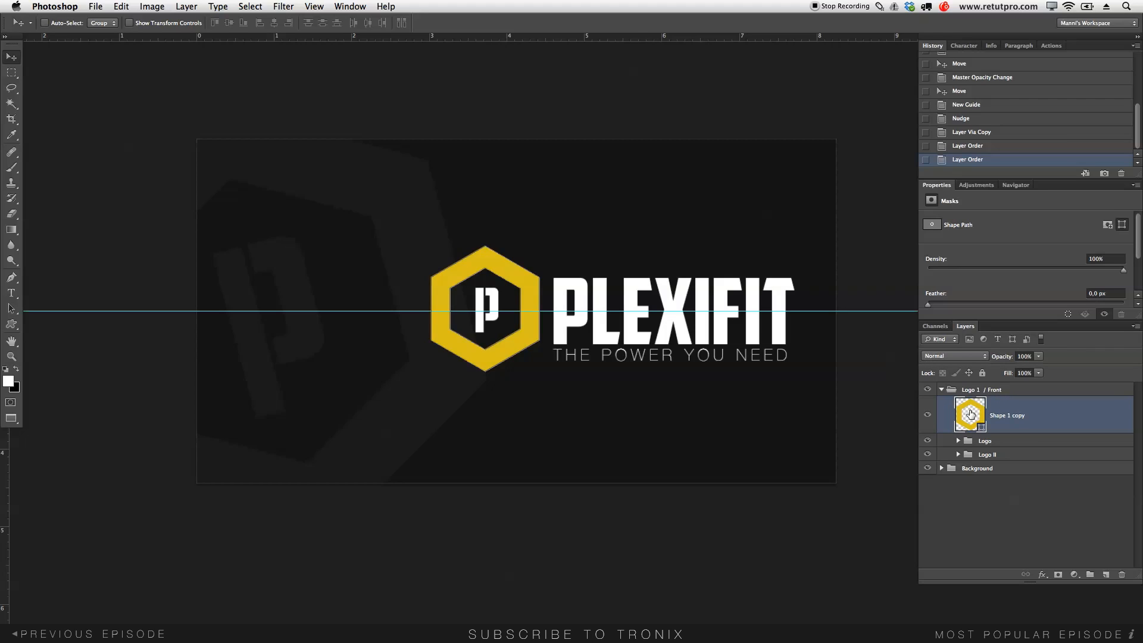
drag(547, 354, 276, 339)
- Nudge the hexagon copy and add horizontal guides at 1,81 cm and 2,59 cm
key(Up)
key(Up)
key(Up)
key(Left)
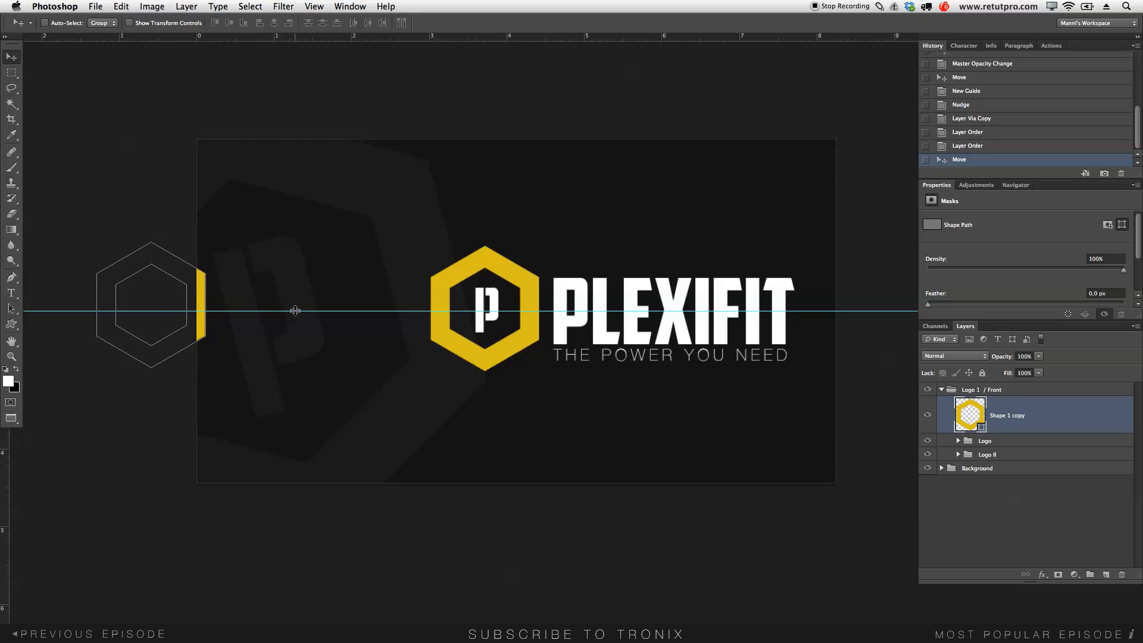
drag(367, 37, 513, 299)
key(z)
key(v)
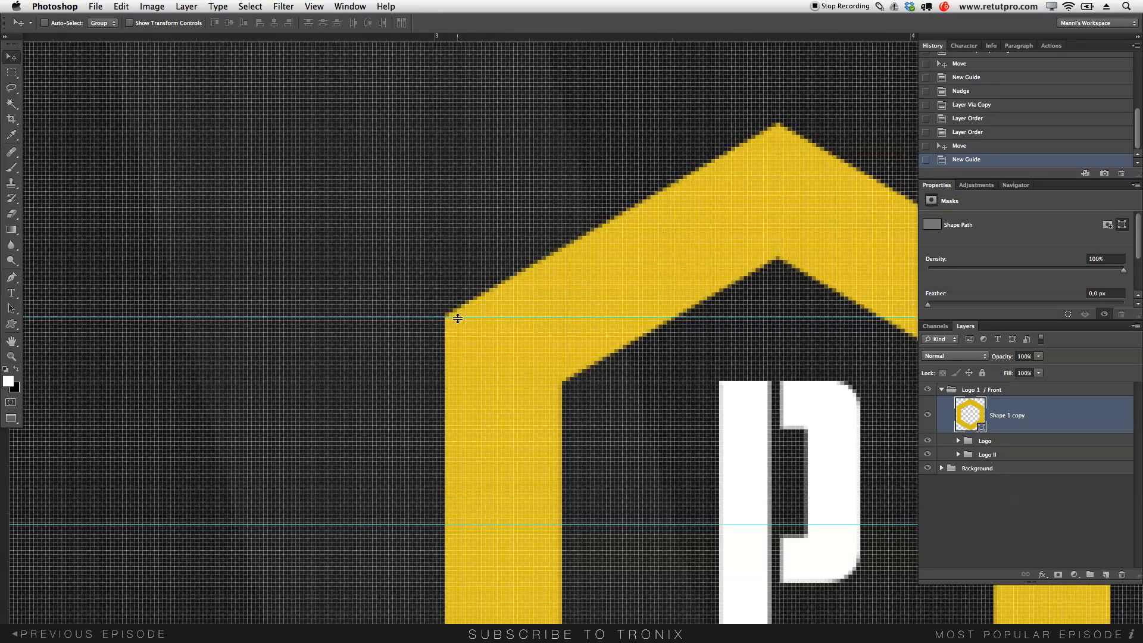
scroll(453, 73, down, 5)
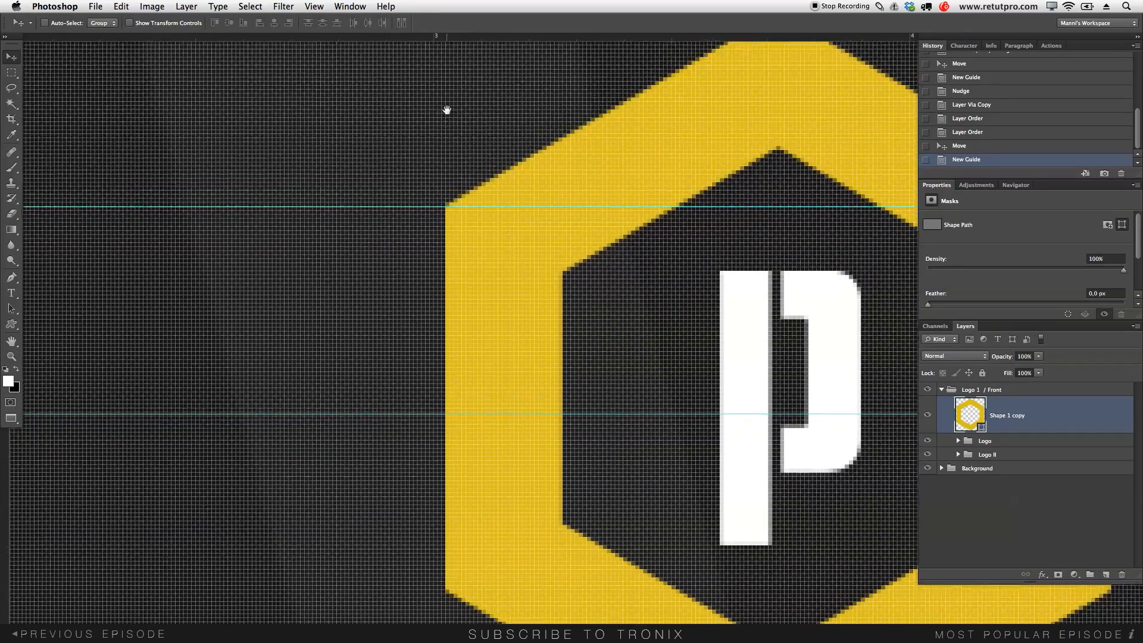
drag(438, 39, 460, 559)
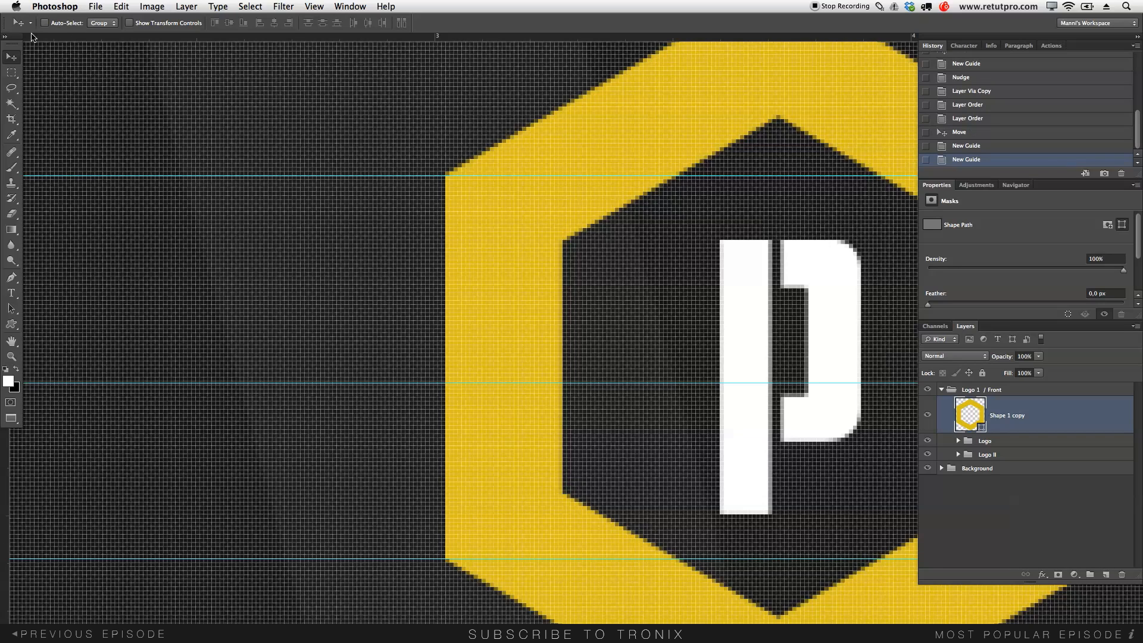
- Pan to the hexagon copy's yellow edge, then zoom out to see the whole logo
click(10, 62)
drag(413, 479, 635, 438)
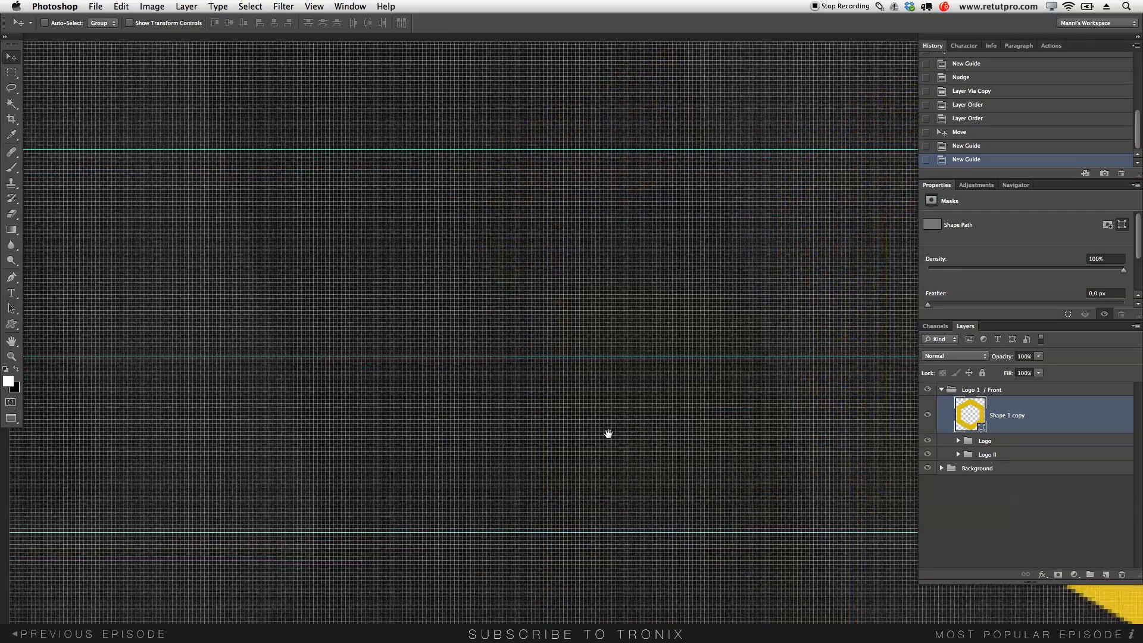
drag(436, 394, 726, 412)
drag(484, 384, 629, 401)
drag(694, 275, 708, 311)
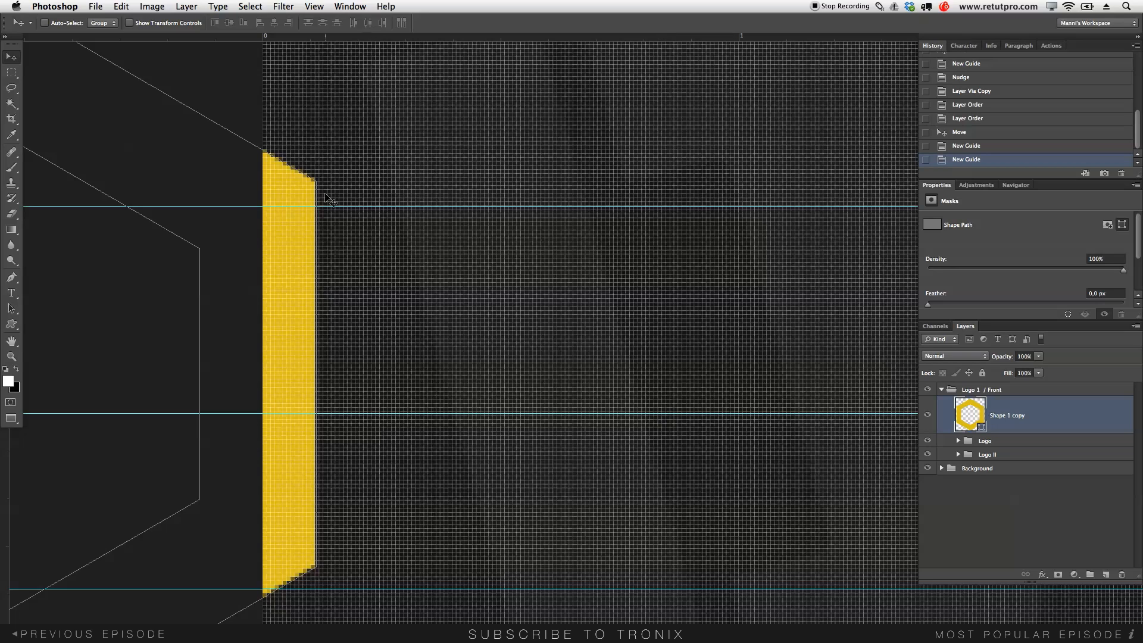
key(z)
drag(423, 214, 395, 258)
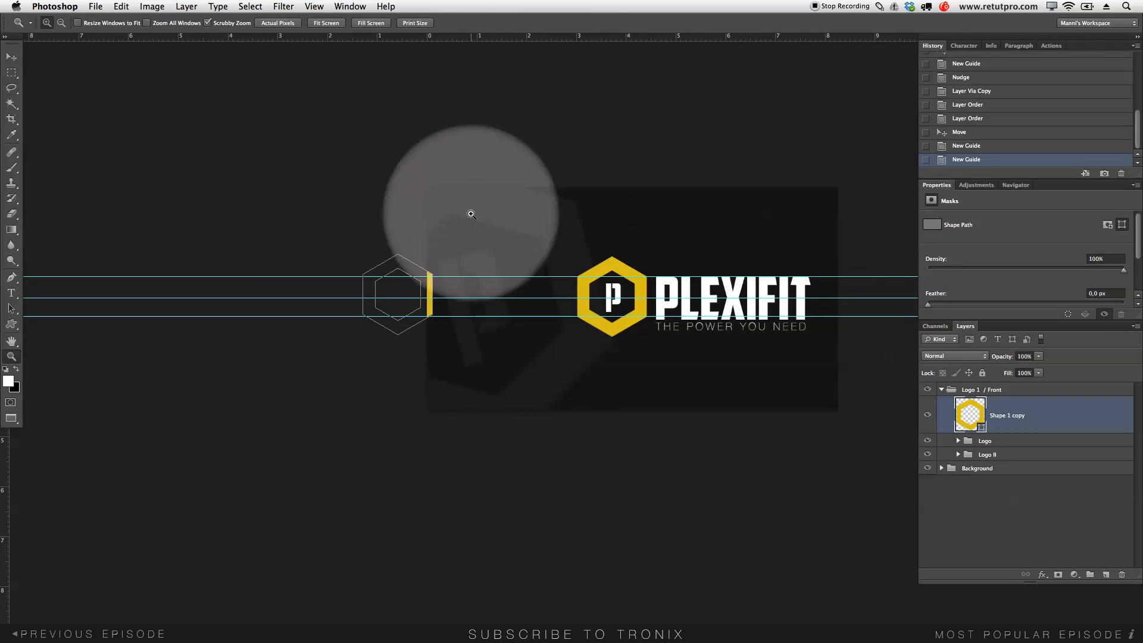
- Move Shape 1 copy down and nudge it so its straight yellow side spans the two guides
drag(396, 281, 528, 294)
drag(649, 289, 620, 301)
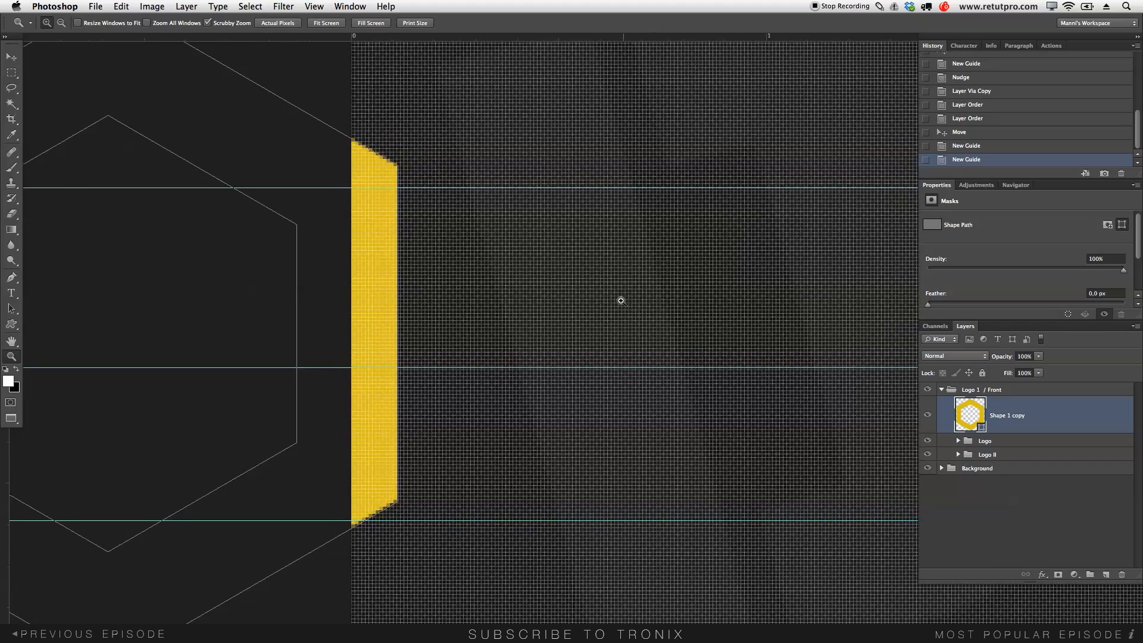
click(14, 59)
drag(397, 272, 396, 293)
click(397, 503)
click(388, 280)
key(Left)
key(Left)
key(Left)
key(Left)
key(Right)
key(Right)
key(Right)
key(Right)
key(Right)
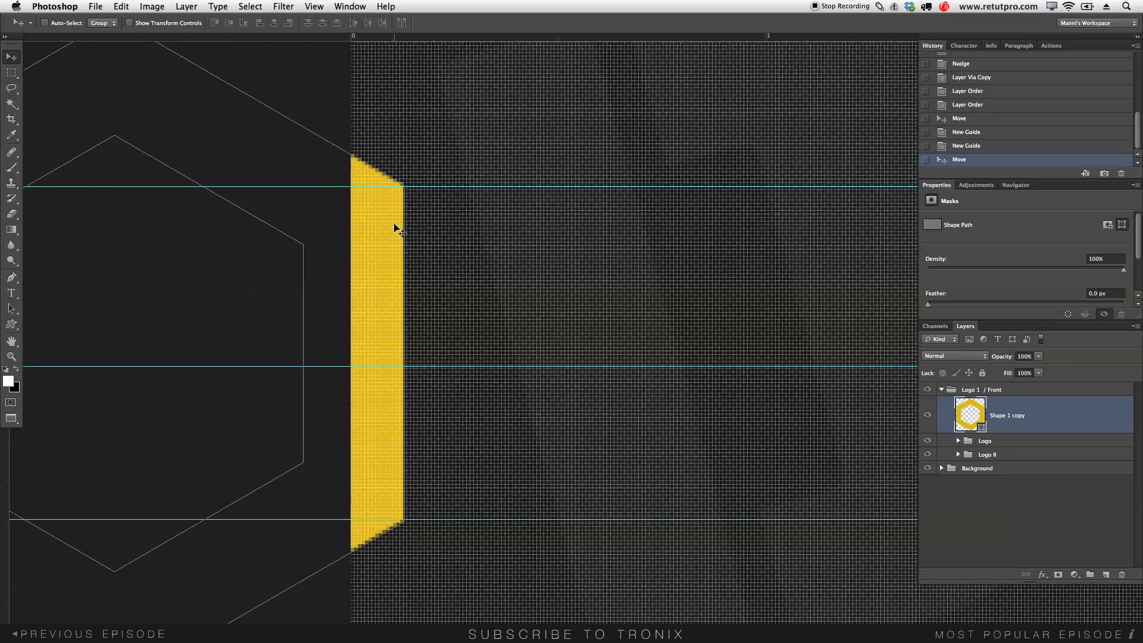
- Zoom back out to the whole card and hide the shape path outlines
key(z)
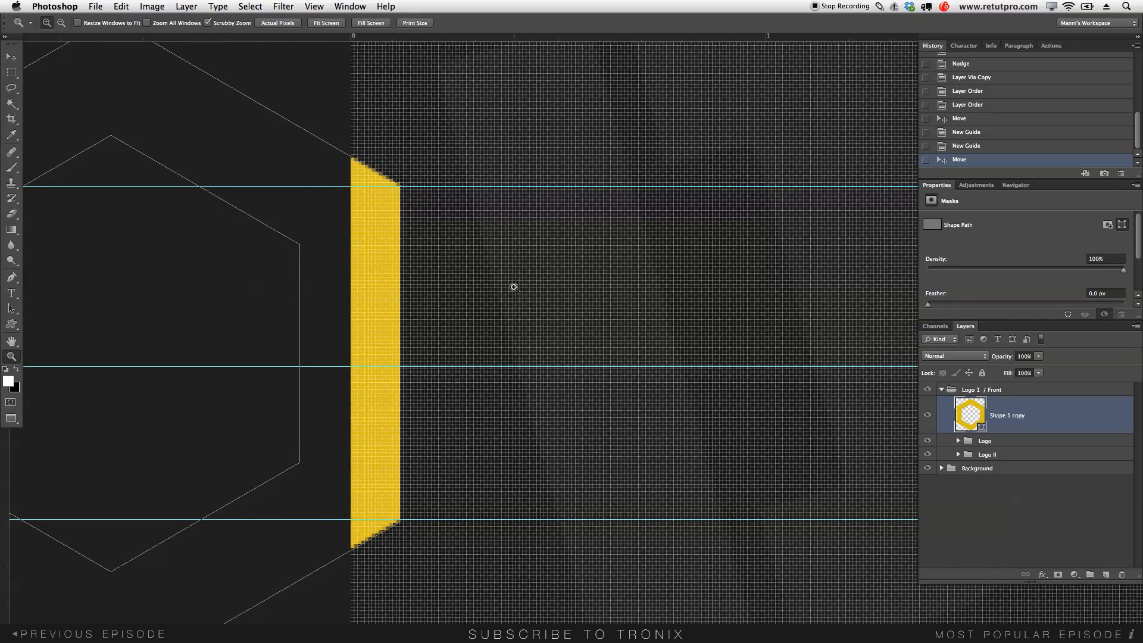
drag(512, 286, 428, 291)
drag(655, 390, 402, 425)
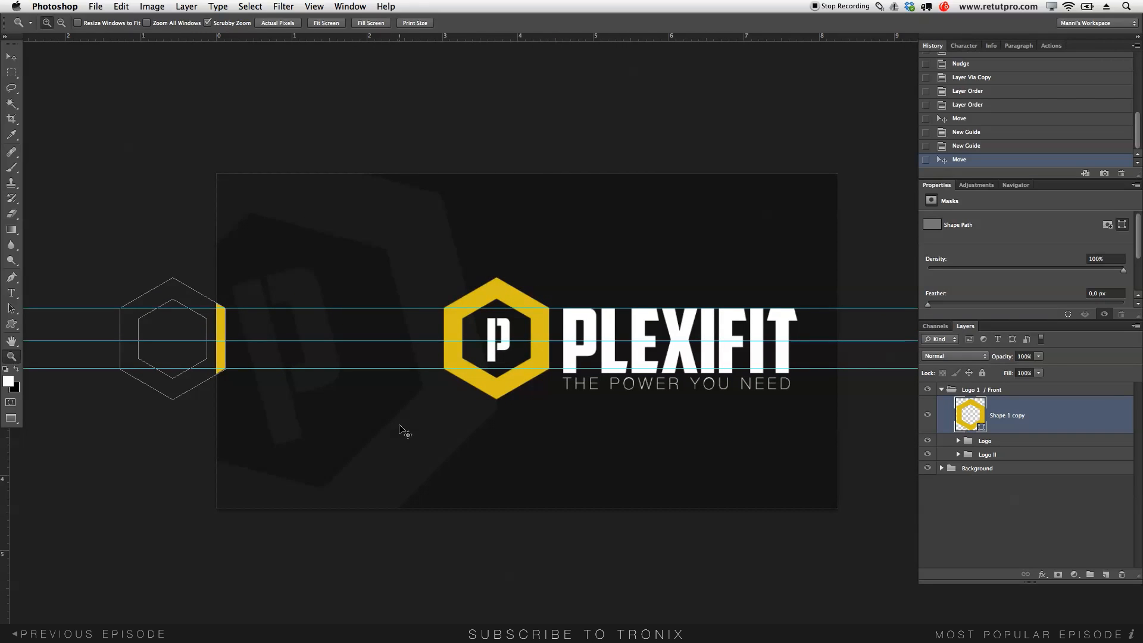
key(super+shift+h)
- Clear all guides with View > Clear Guides and zoom out to the full card
click(310, 6)
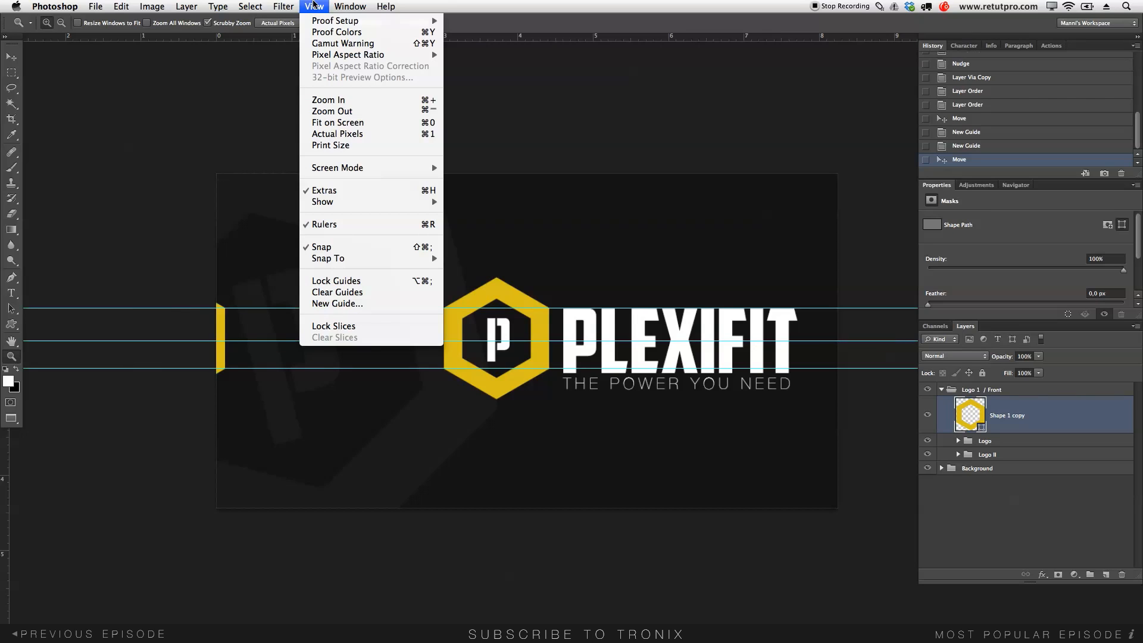
click(337, 292)
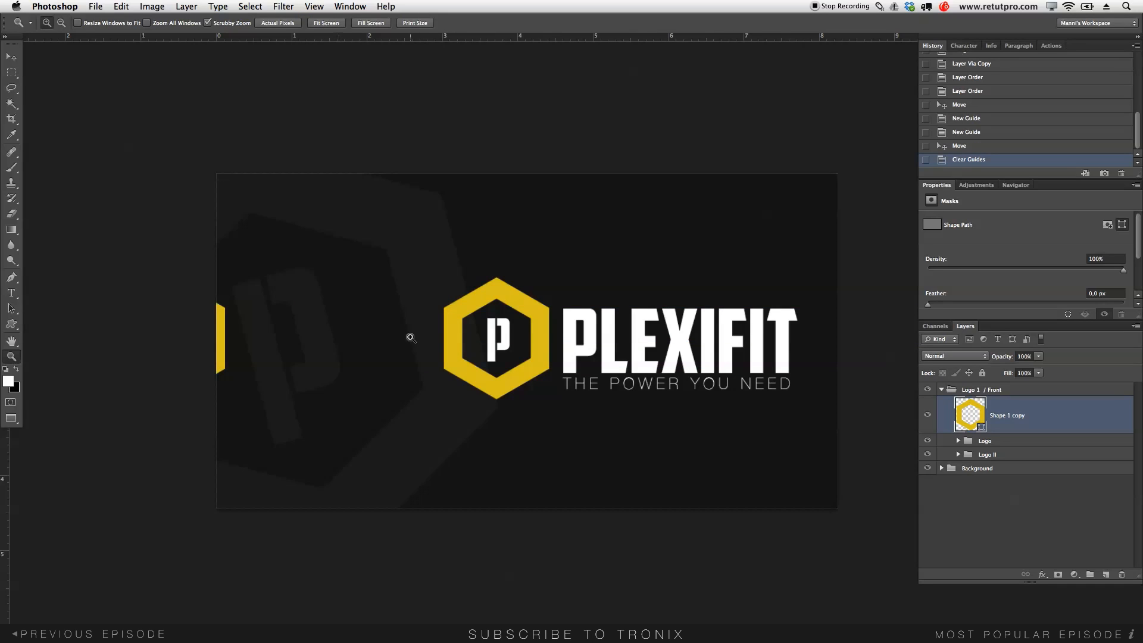
drag(551, 448, 536, 423)
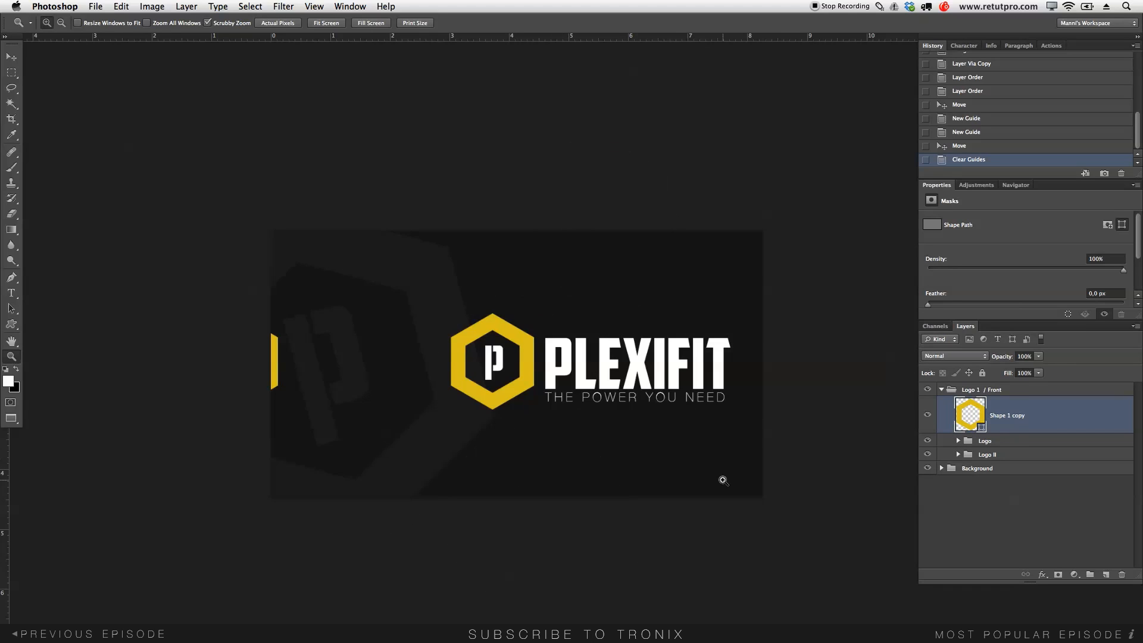
- Duplicate the Shape 1 copy hexagon above the logo group, then delete the extra copy
click(941, 390)
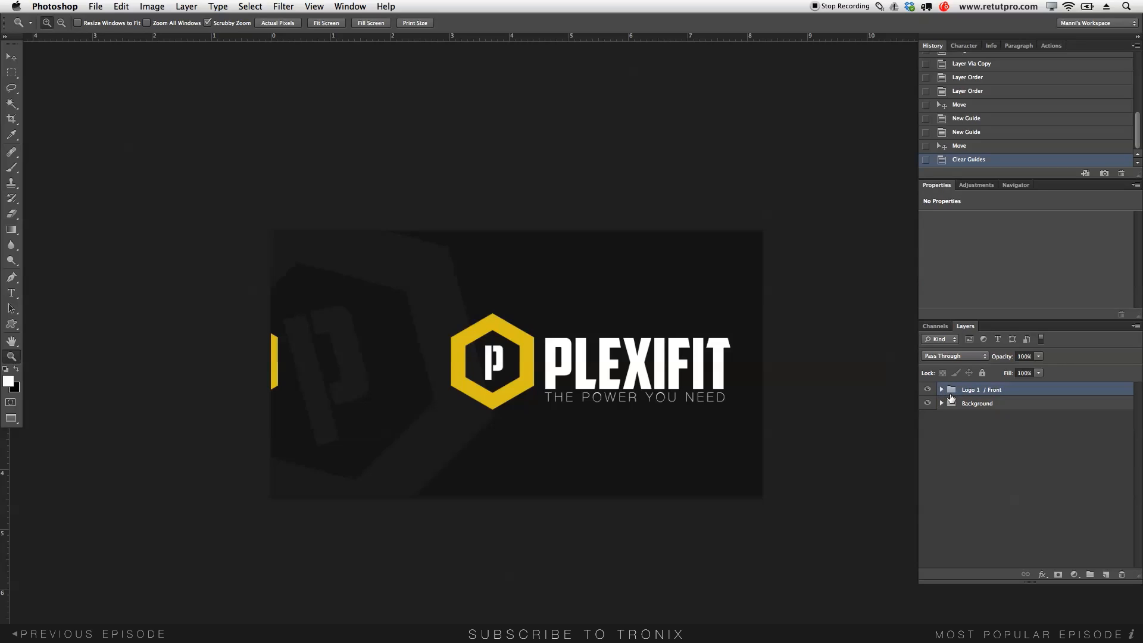
click(942, 390)
click(1005, 424)
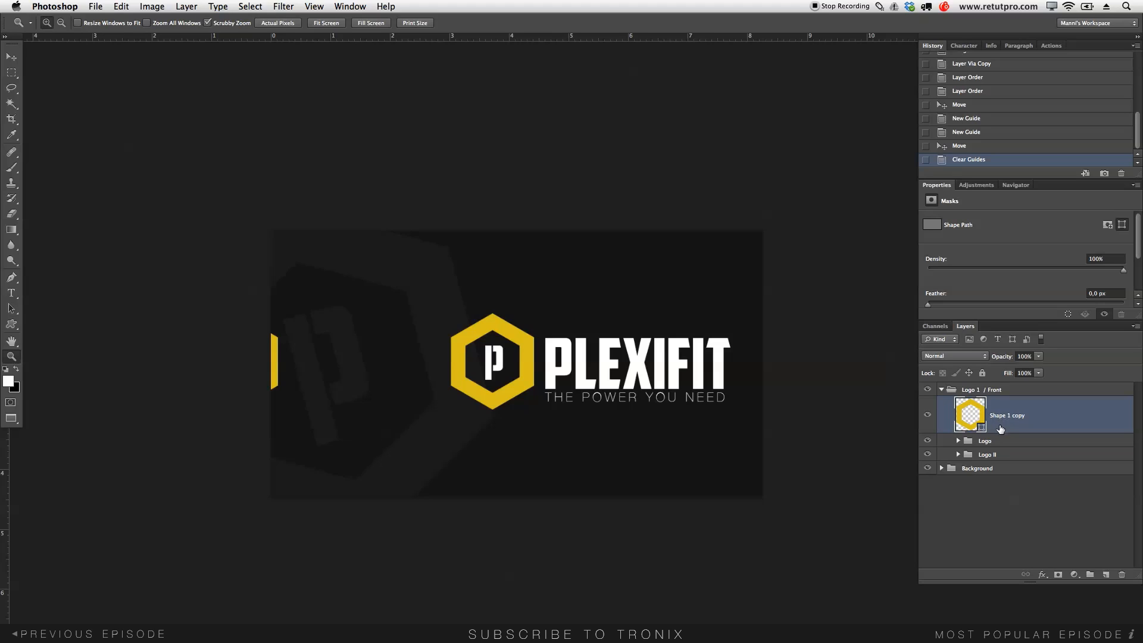
key(super+j)
drag(968, 422, 967, 386)
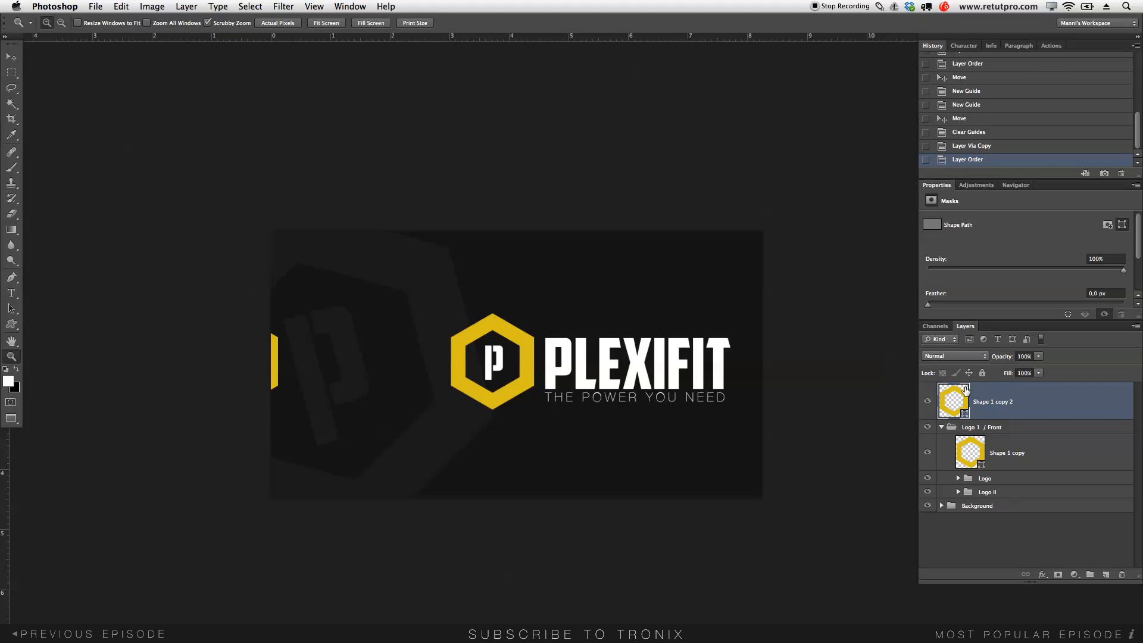
key(BackSpace)
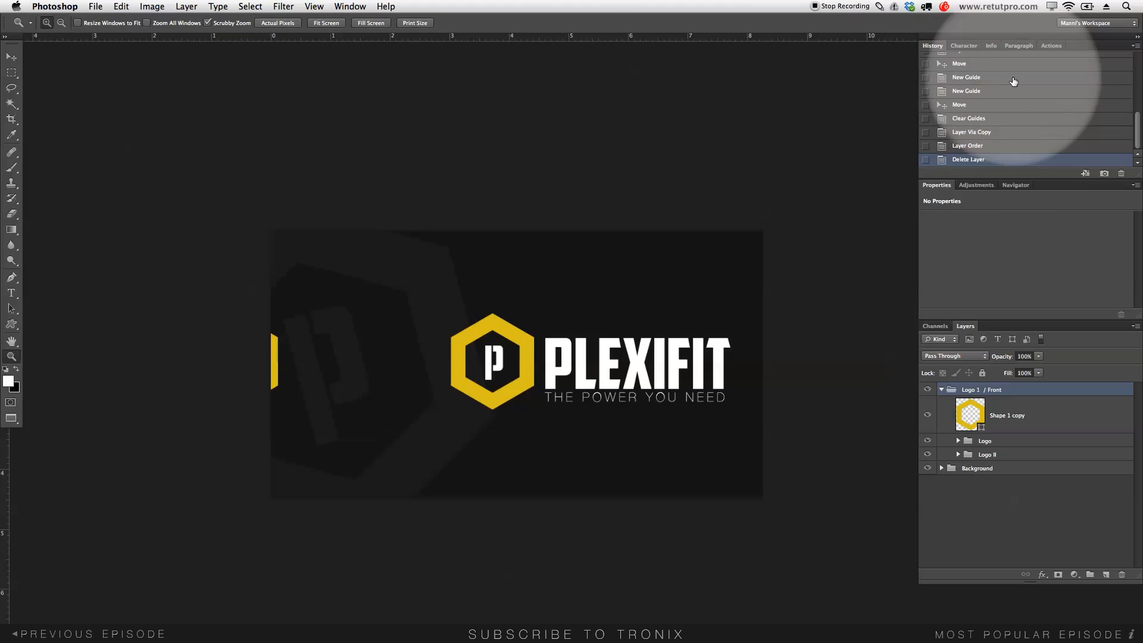
- Step back in History to before Clear Guides, restoring the three horizontal guides
click(350, 6)
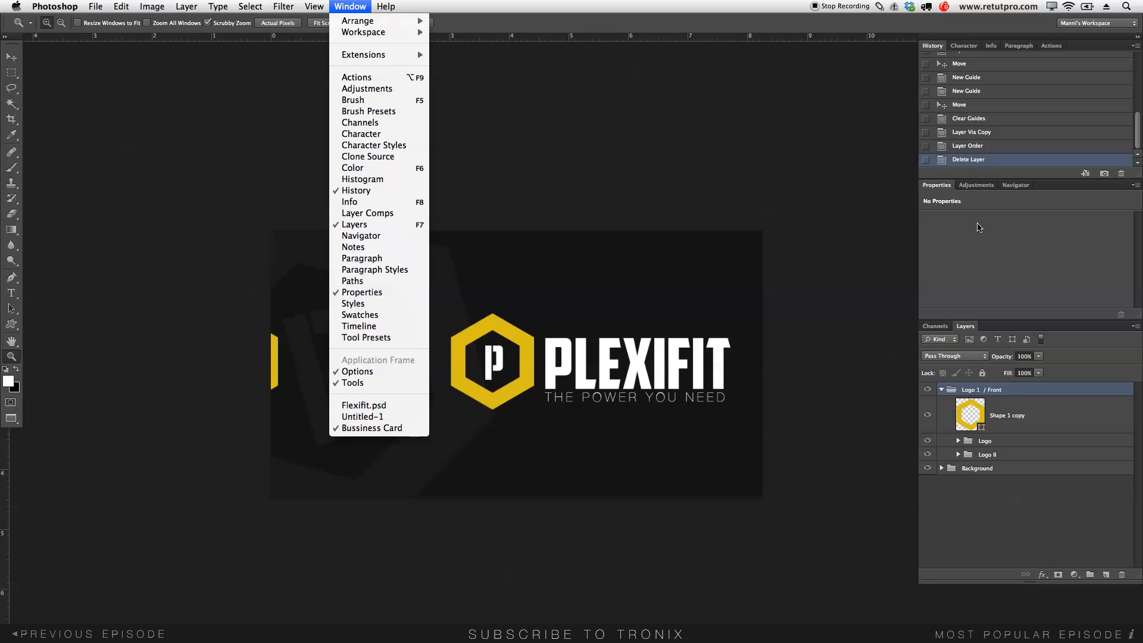
click(986, 159)
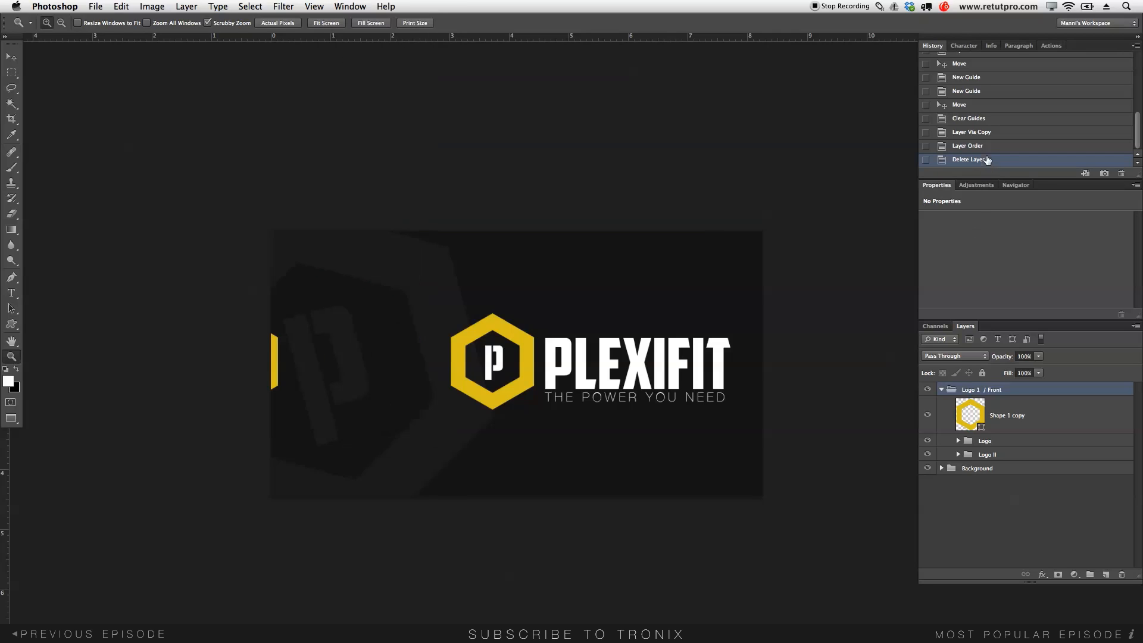
click(967, 119)
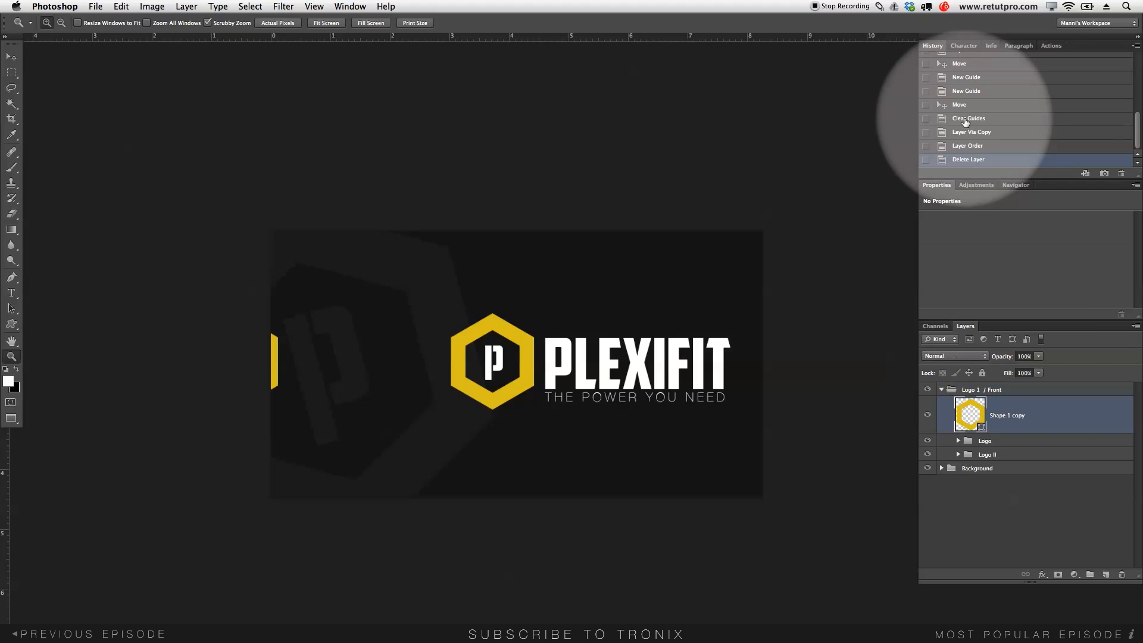
click(964, 106)
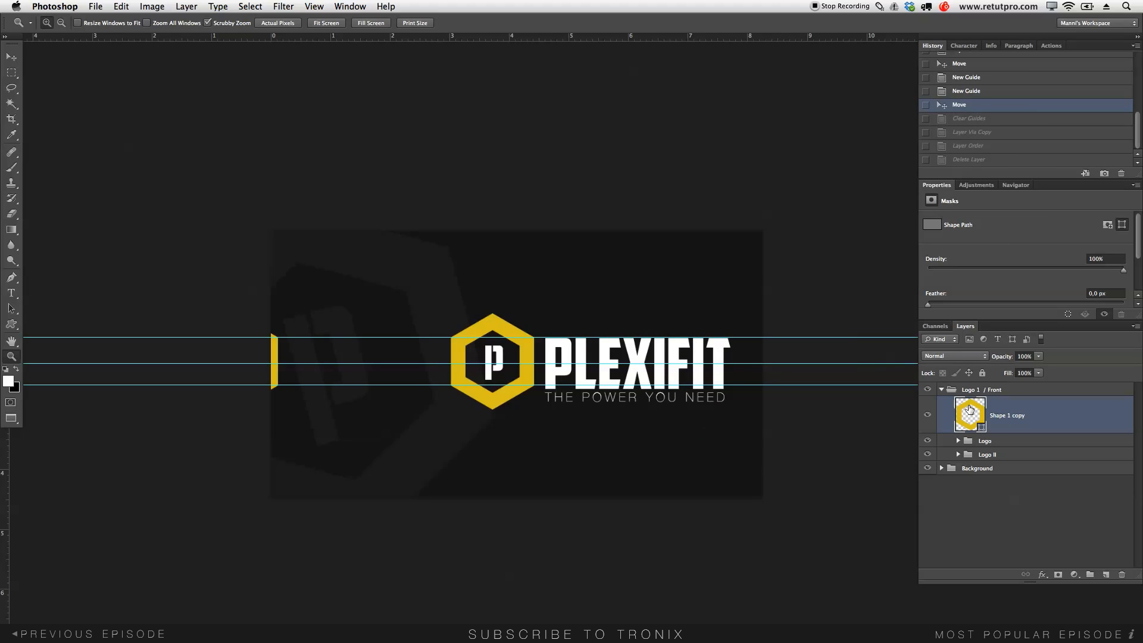
- Duplicate the hexagon as Shape 1 copy 2 above the collapsed logo group and slide it to the right edge
key(ctrl+j)
drag(992, 421, 986, 383)
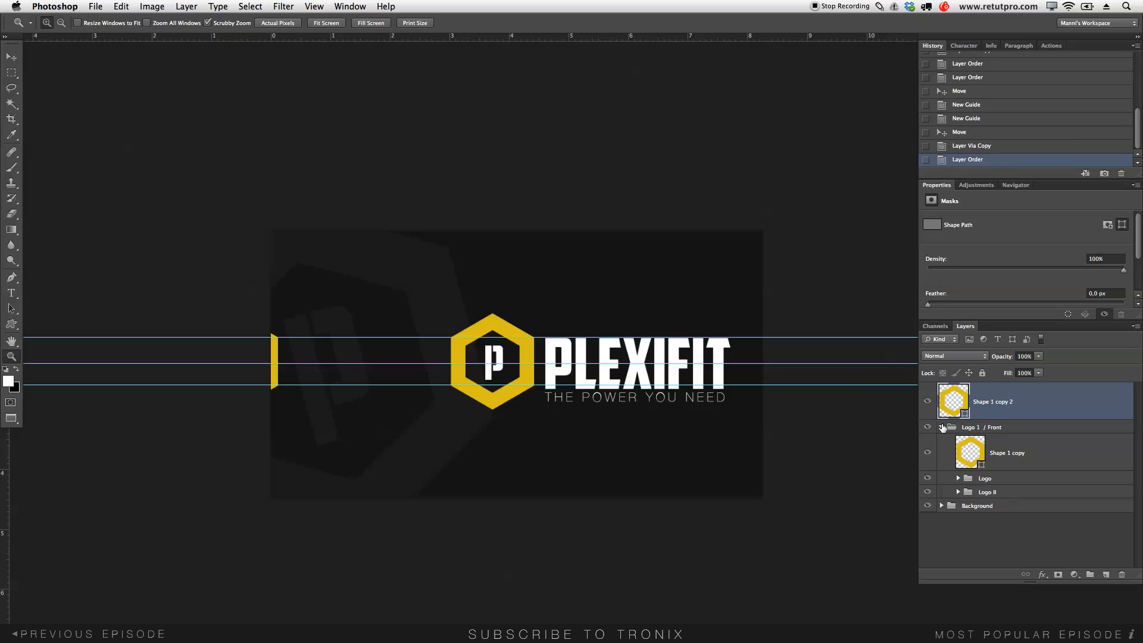
click(942, 426)
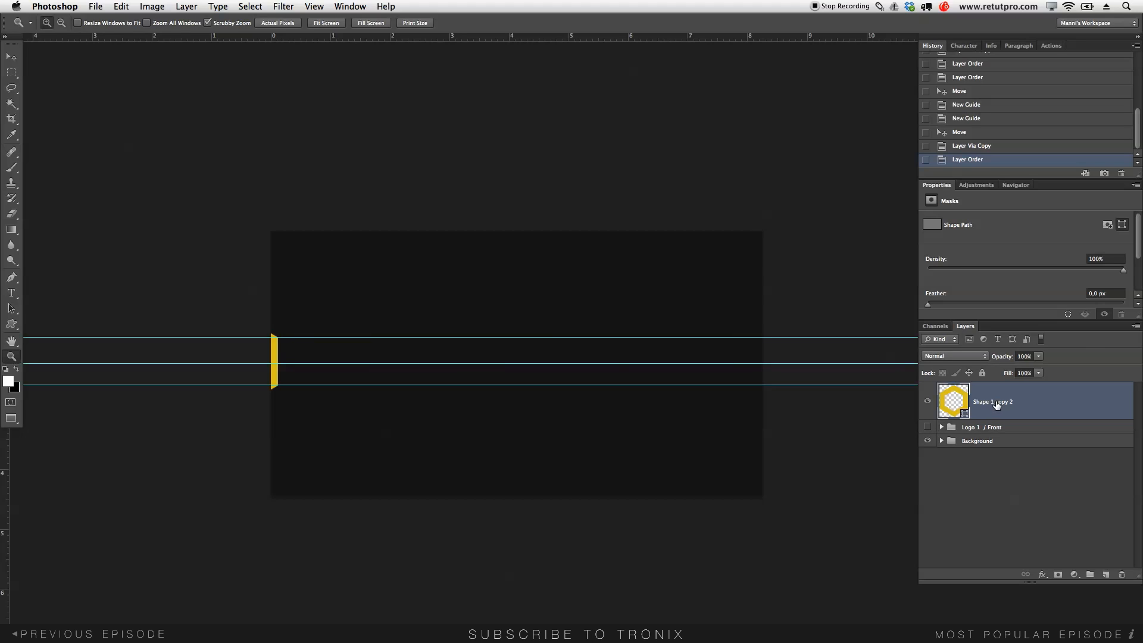
key(v)
drag(364, 347, 911, 357)
drag(786, 360, 794, 362)
key(Left)
key(Left)
key(Left)
key(Left)
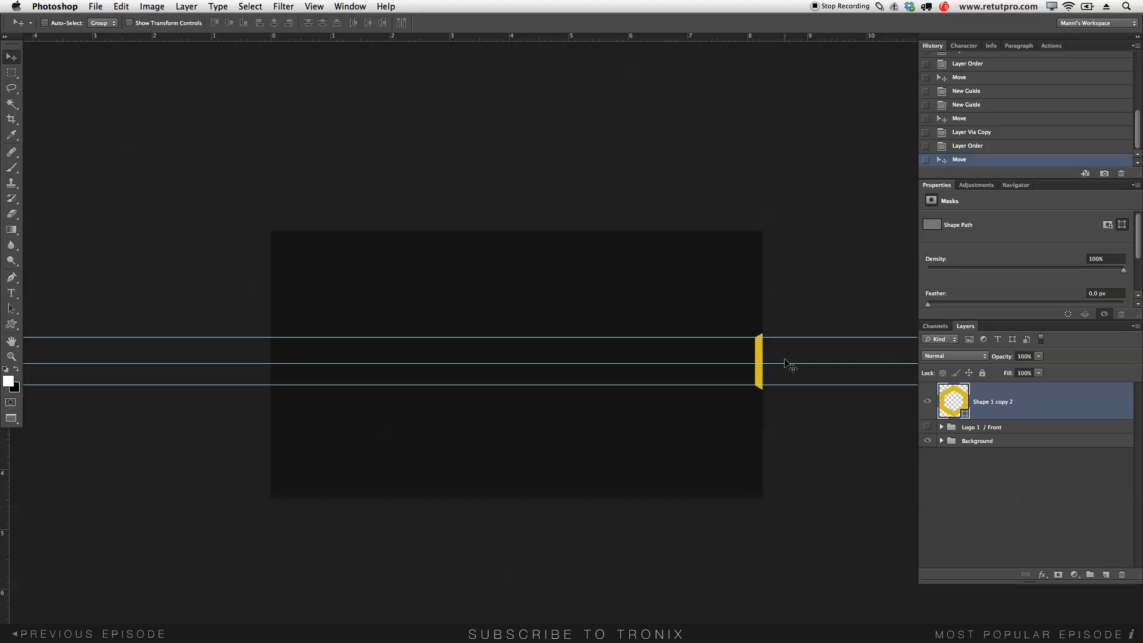
- Fine-tune the yellow sliver at the right edge and add a vertical guide at 7,99 cm
key(z)
drag(781, 351, 835, 288)
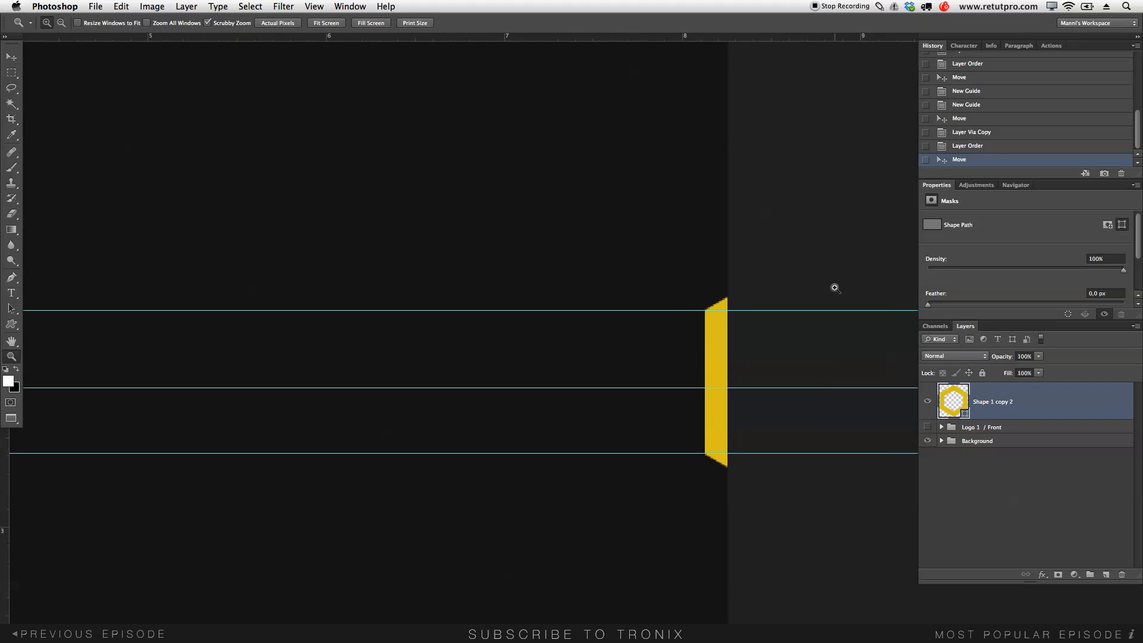
key(v)
key(Left)
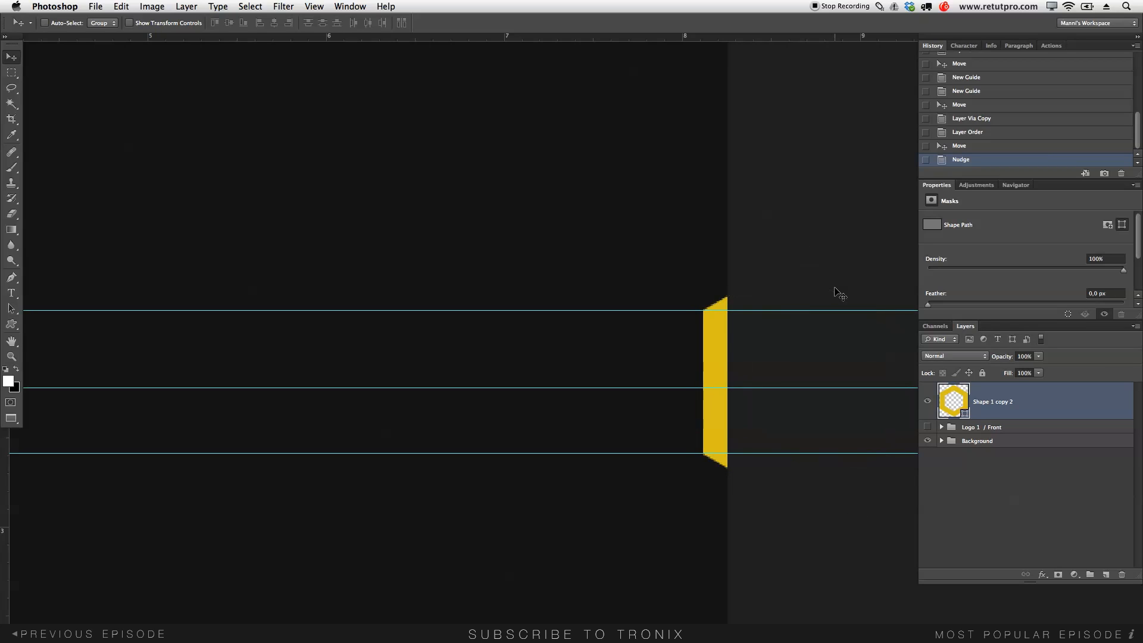
key(Right)
key(Left)
key(z)
drag(723, 343, 690, 335)
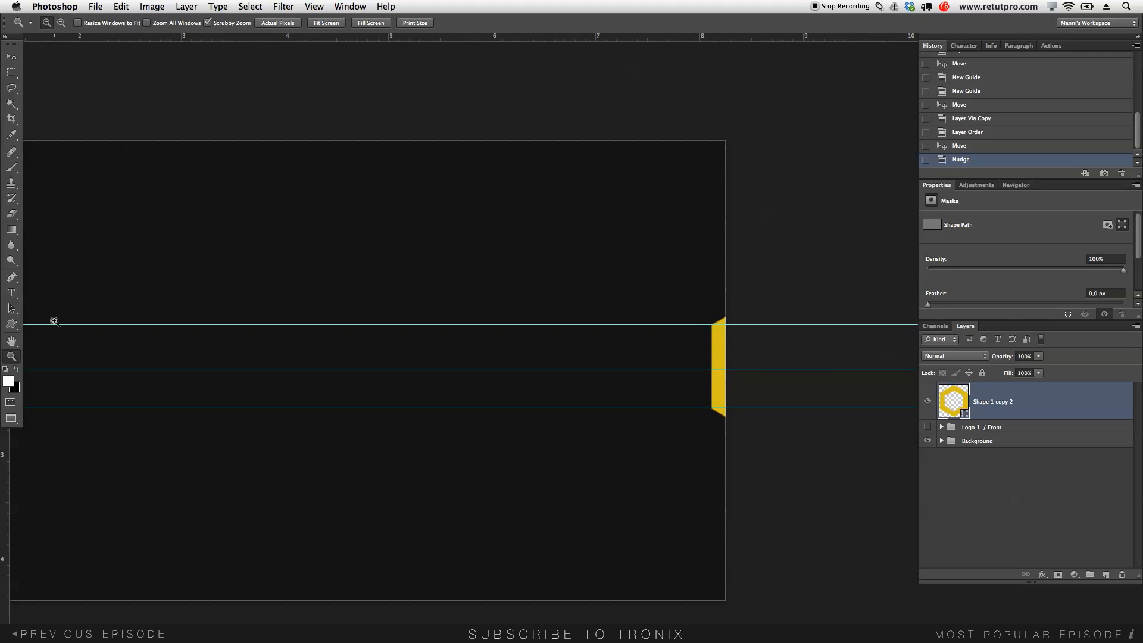
mouse_move(9, 473)
mouse_down()
mouse_move(137, 467)
mouse_move(666, 589)
mouse_move(698, 518)
mouse_move(6, 487)
mouse_up()
drag(538, 418, 659, 449)
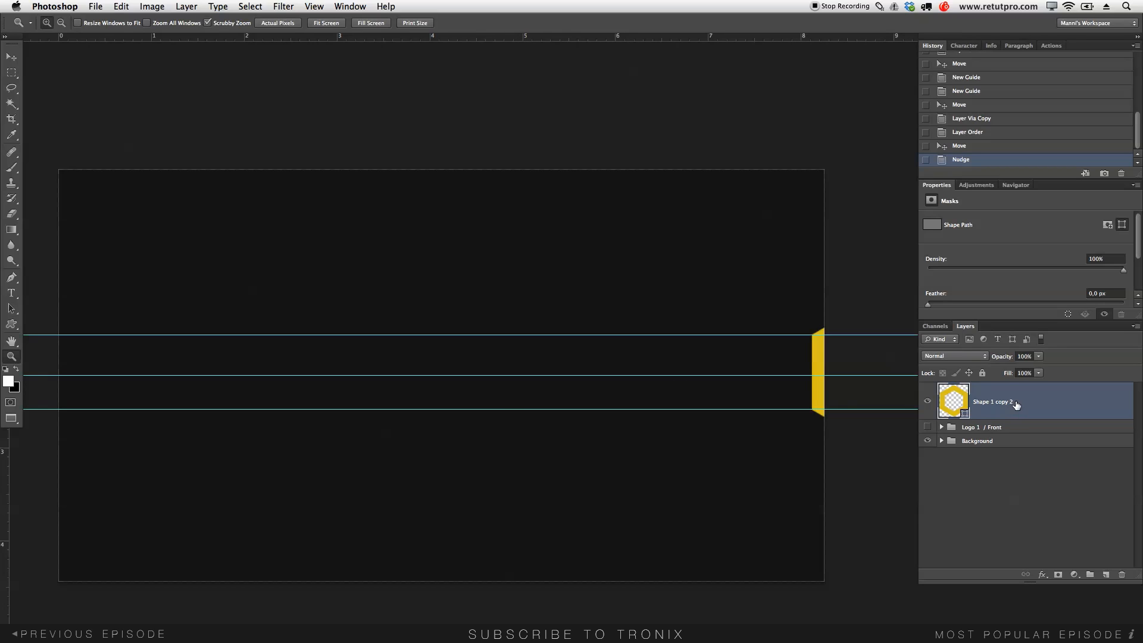
- Duplicate the layer as Shape 1 copy 3, move it to the centre, and add a vertical guide at 50%
key(super+j)
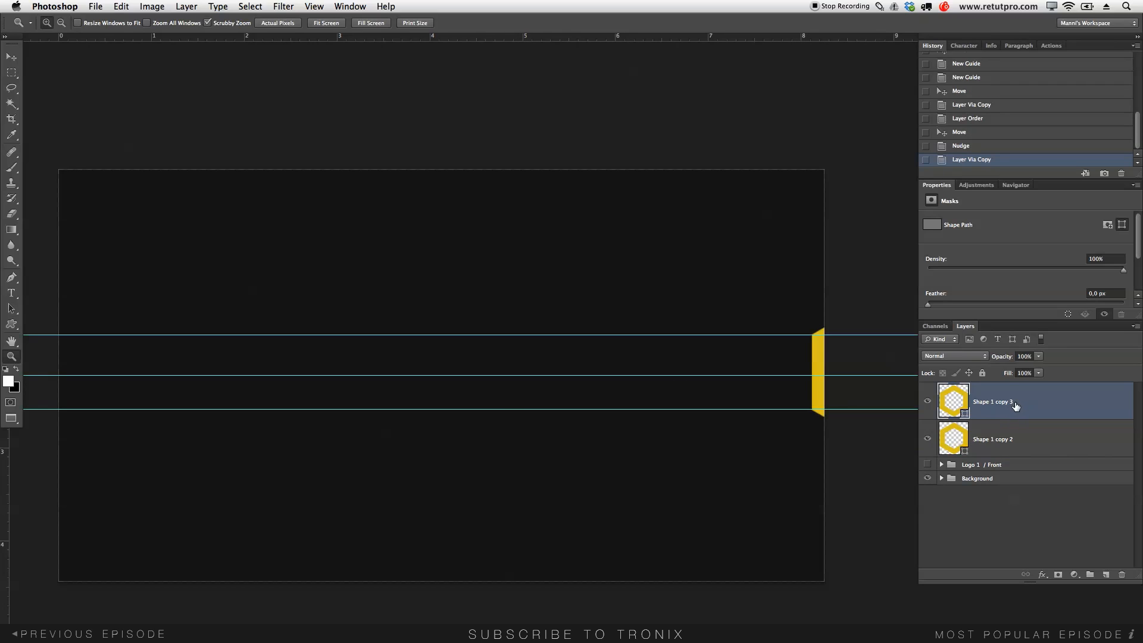
key(v)
drag(829, 375, 455, 380)
click(357, 6)
mouse_move(316, 5)
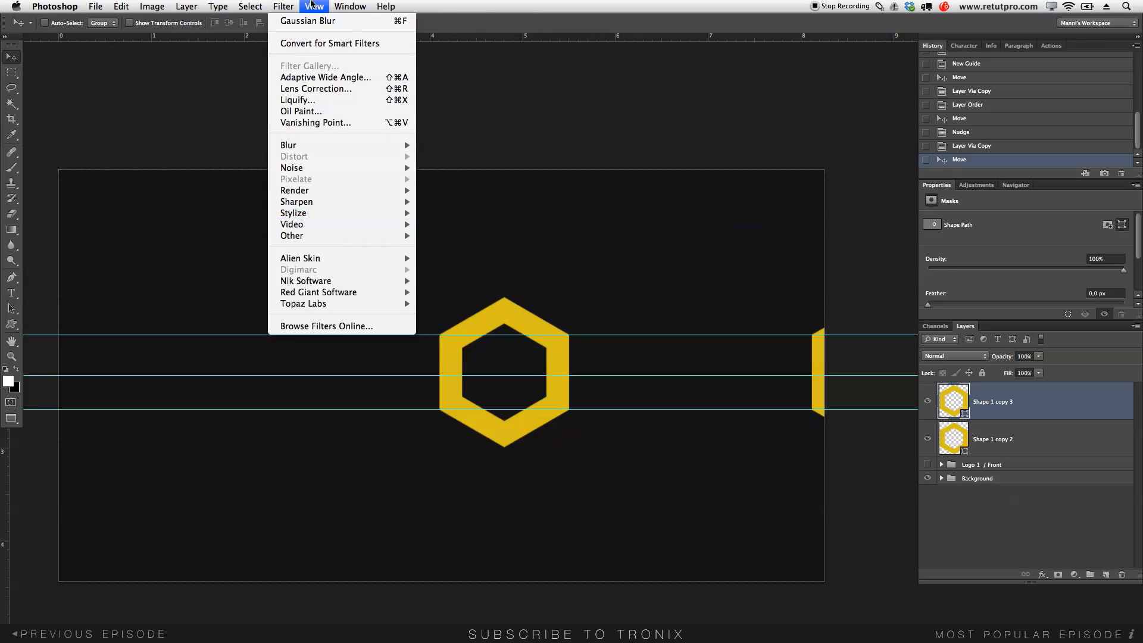
click(324, 301)
click(580, 208)
text(50%)
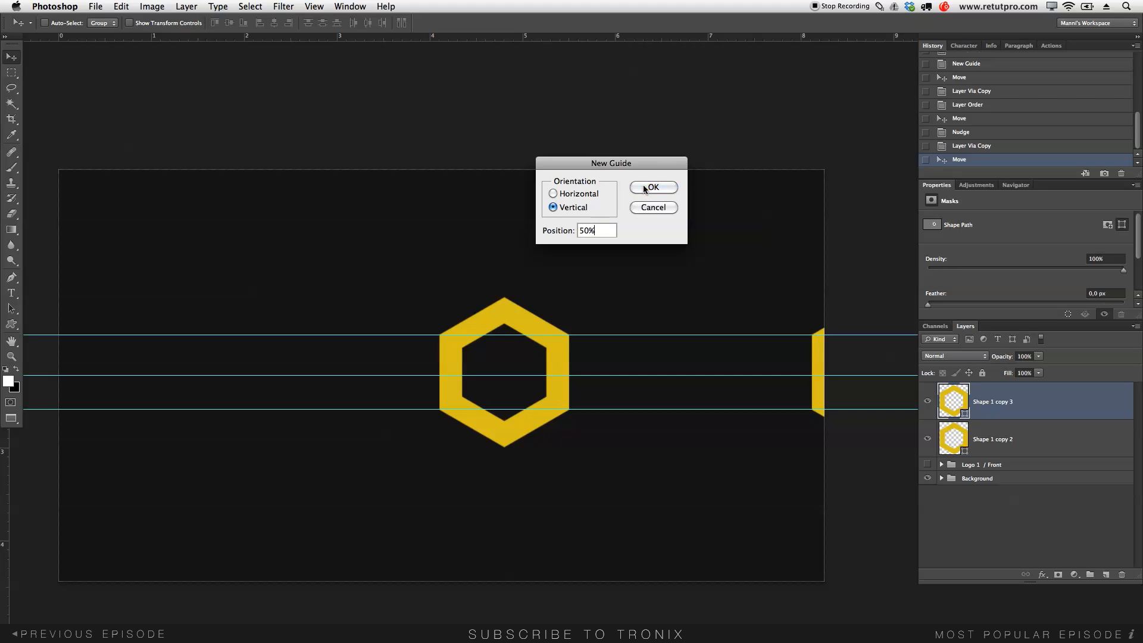
click(644, 189)
- Nudge the centred hexagon right so it sits on the 50% guide
key(z)
drag(476, 411, 515, 411)
key(v)
key(Right)
key(Right)
key(Right)
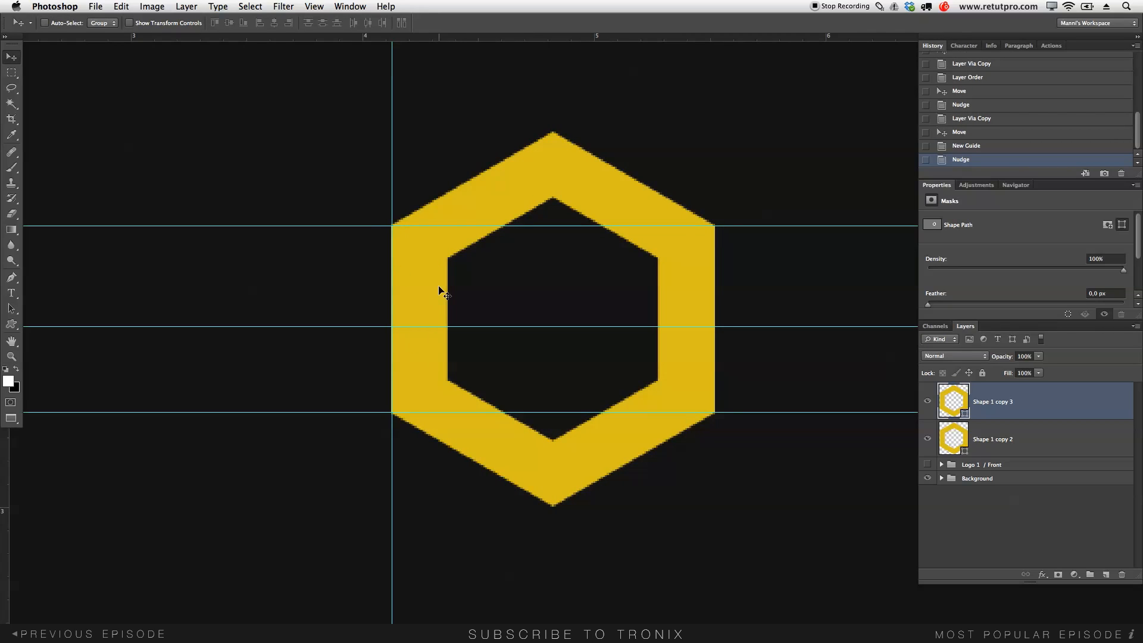
key(z)
drag(457, 273, 424, 277)
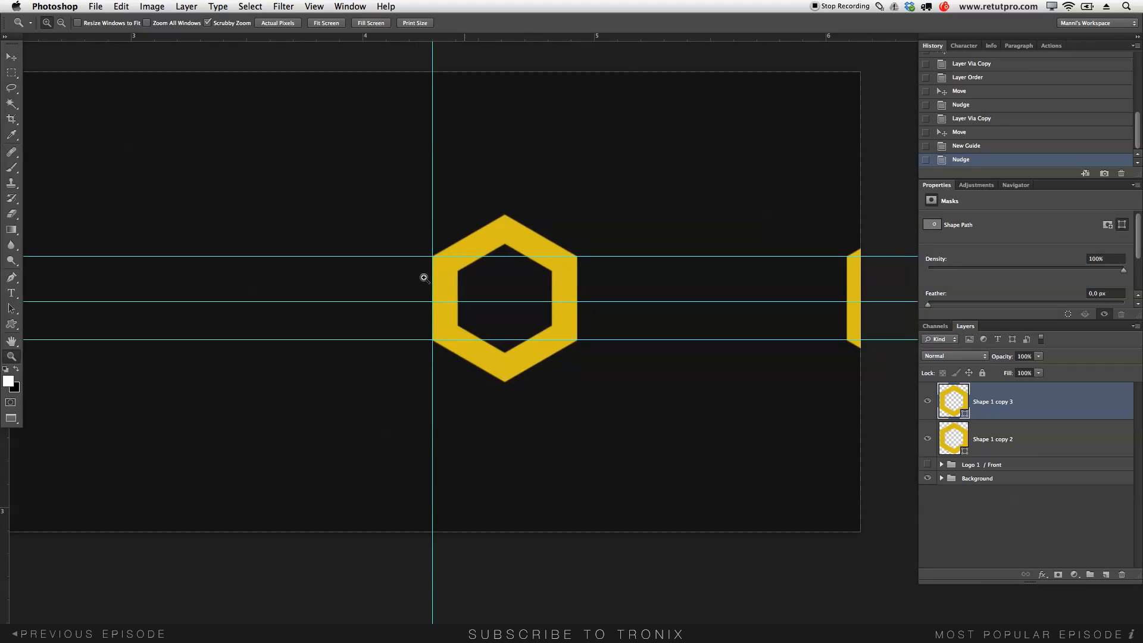
key(v)
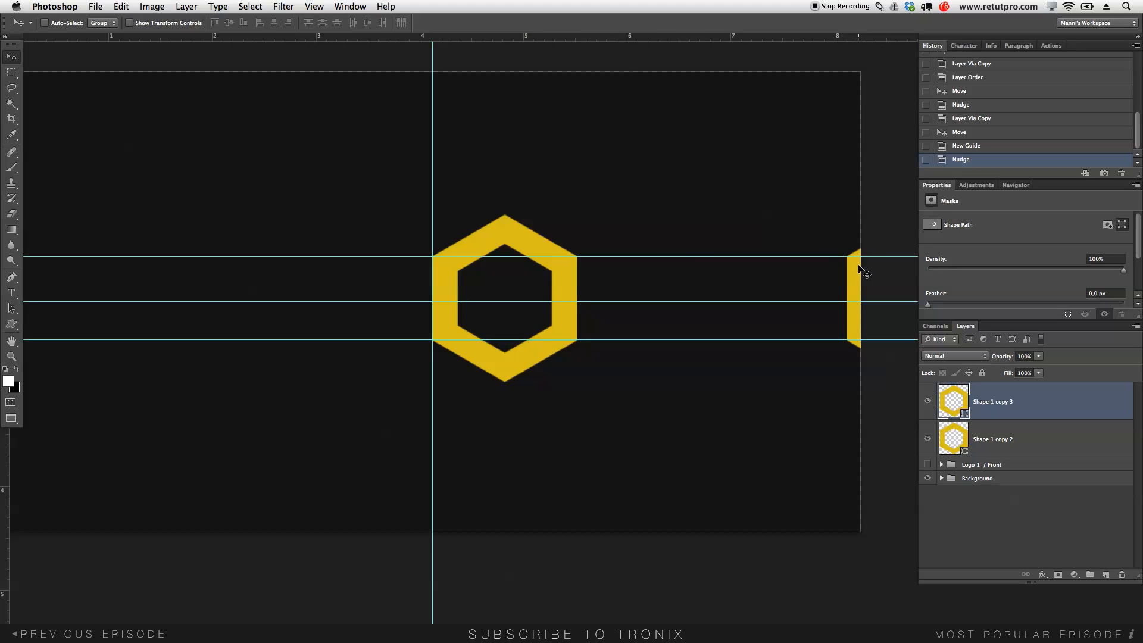
- Drag the horizontal guides to the top and bottom of the right-edge yellow sliver
key(z)
mouse_move(856, 250)
mouse_down()
mouse_move(897, 254)
mouse_move(867, 245)
mouse_up()
key(v)
key(z)
key(v)
key(z)
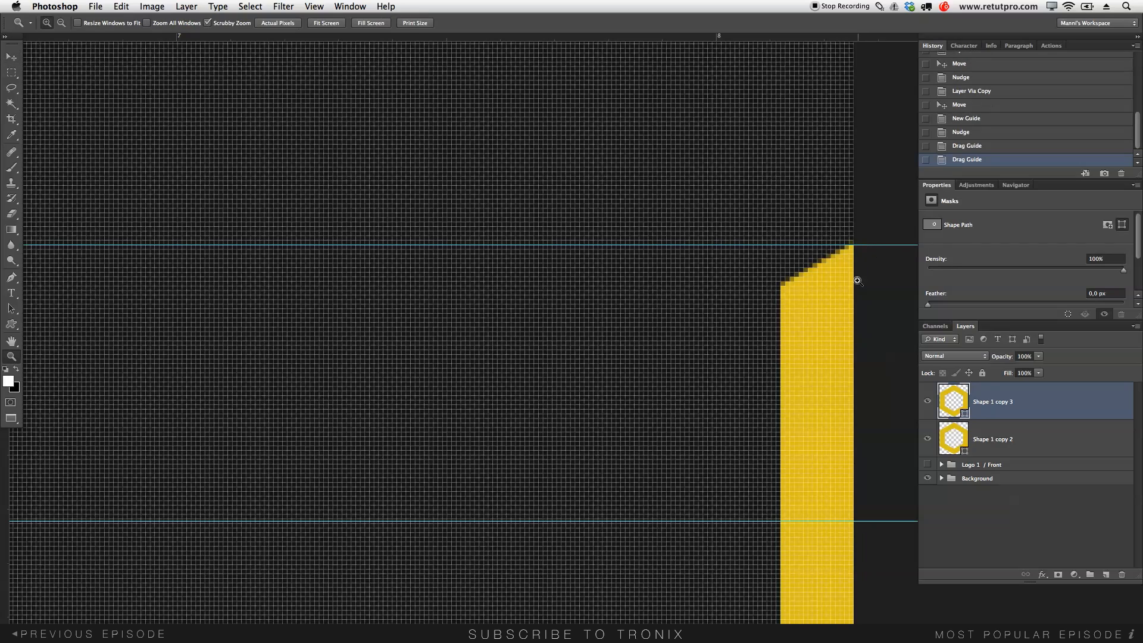
drag(776, 413, 768, 158)
key(v)
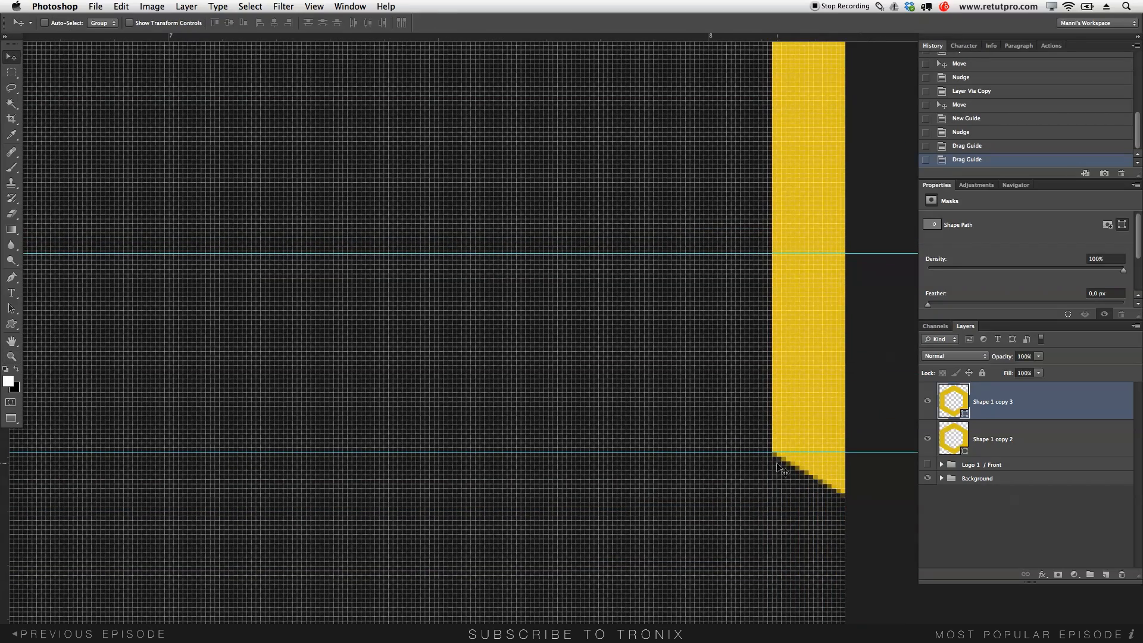
drag(779, 453, 787, 493)
key(z)
drag(752, 428, 660, 461)
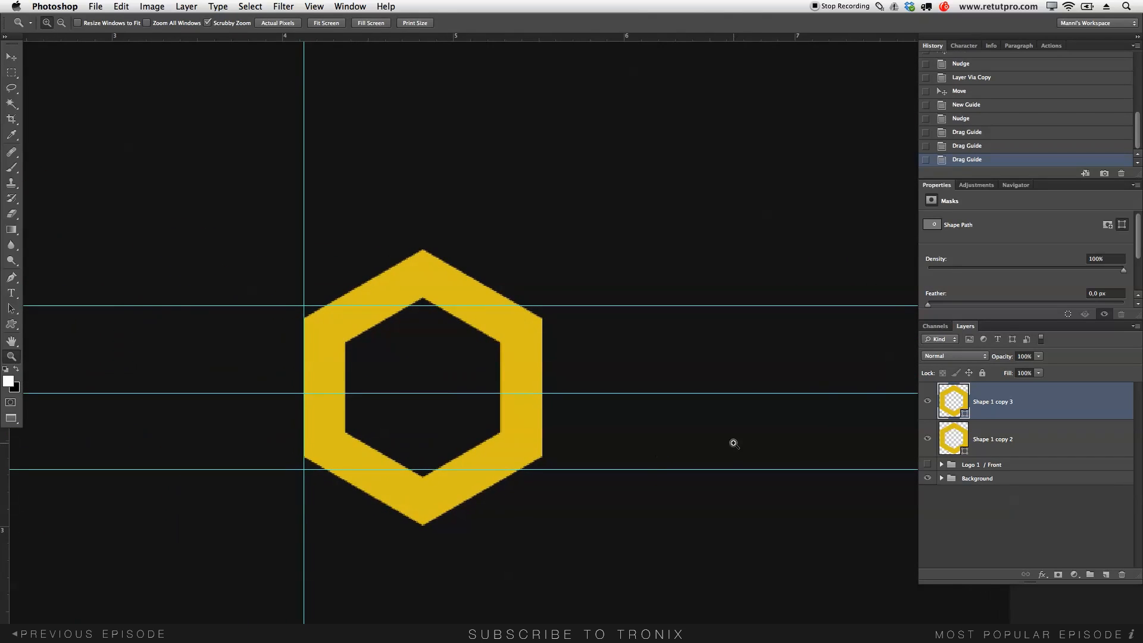
- Fill Shape 1 copy 3 with white in the Color Picker and rasterize the layer
double_click(955, 405)
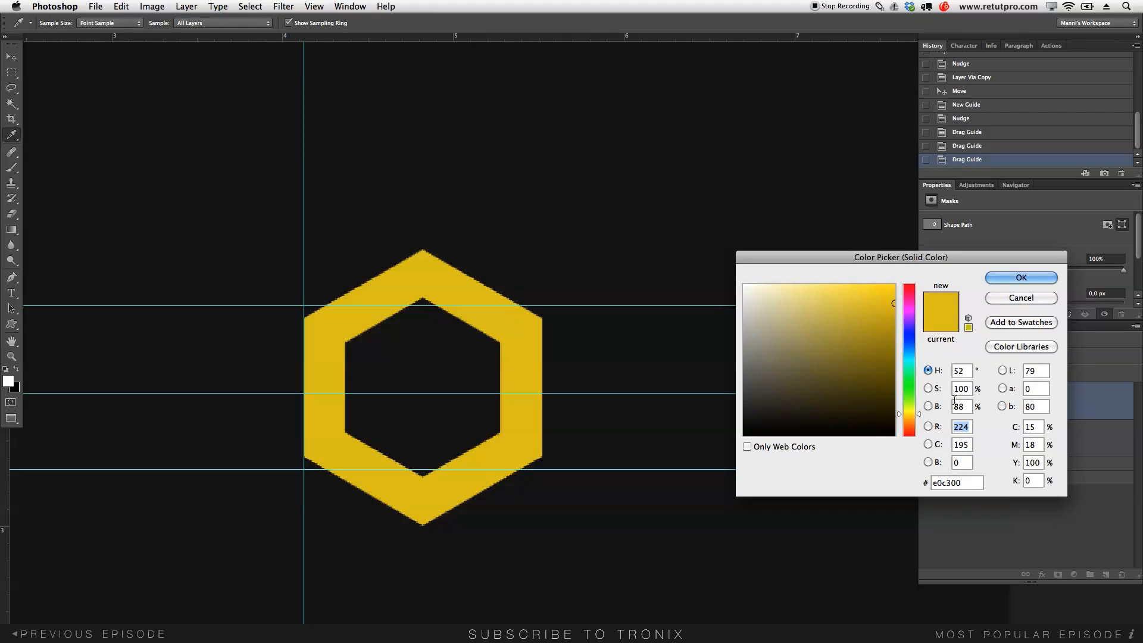
drag(862, 357, 732, 285)
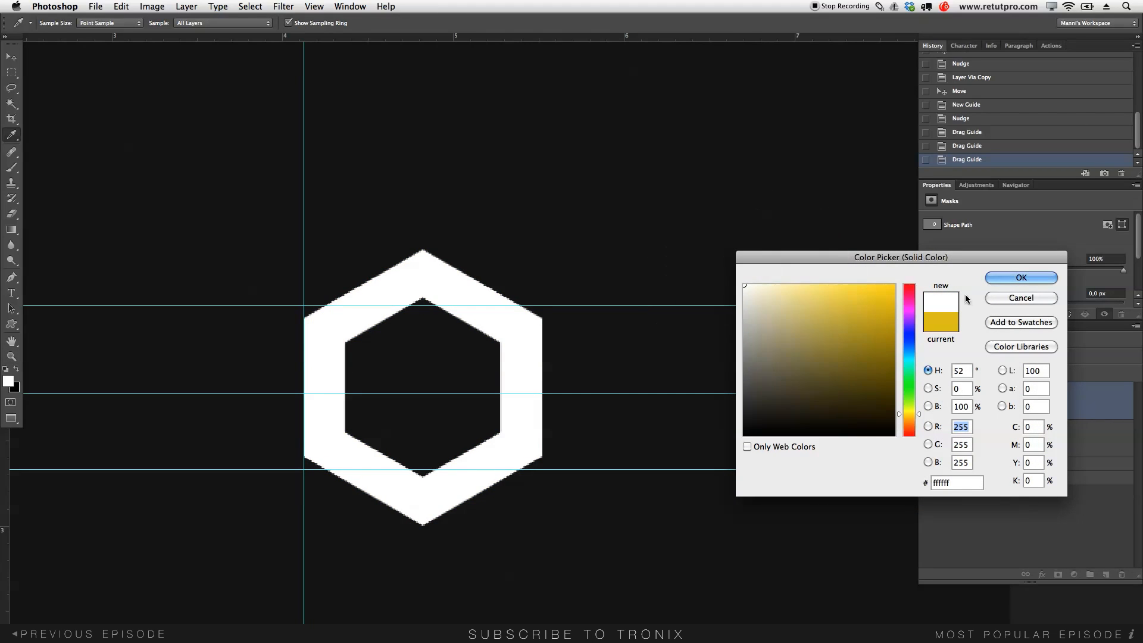
click(992, 278)
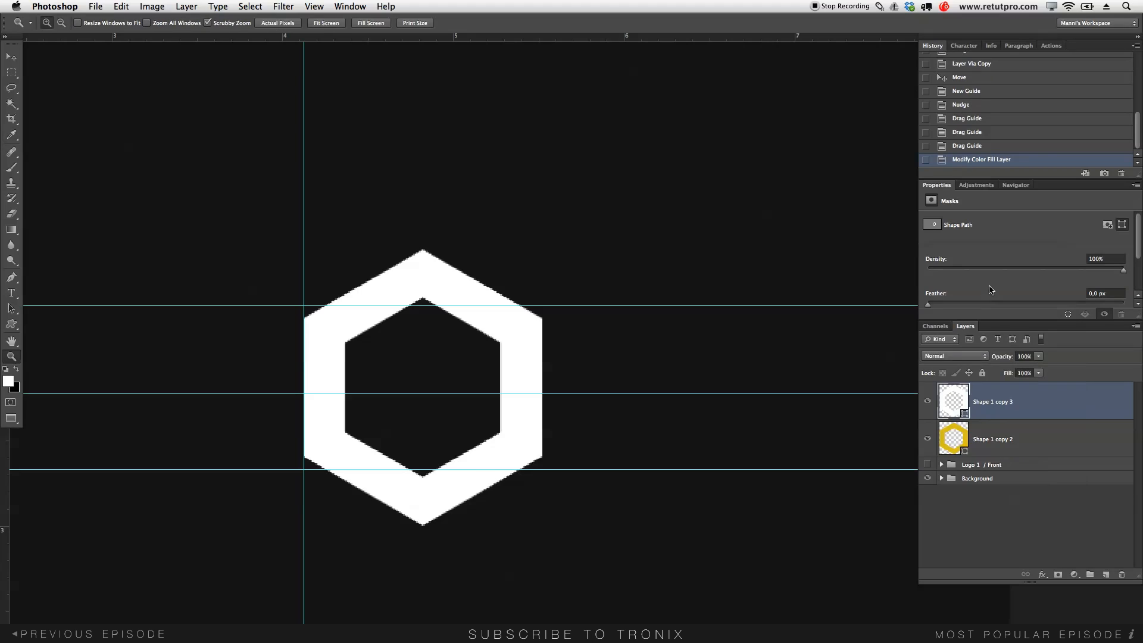
right_click(995, 409)
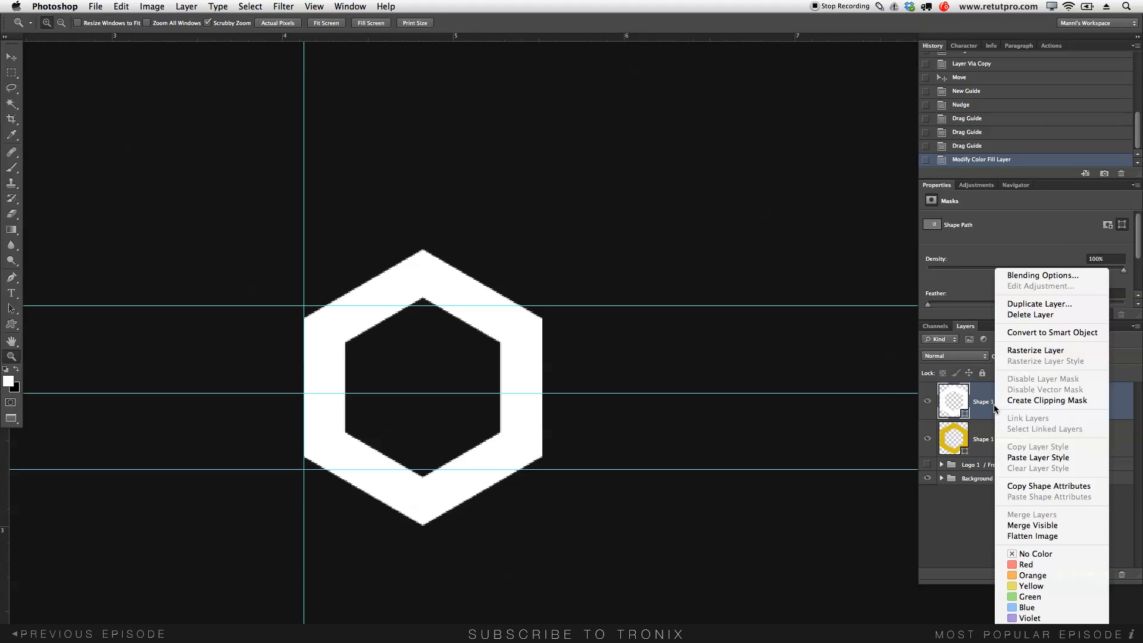
click(1021, 351)
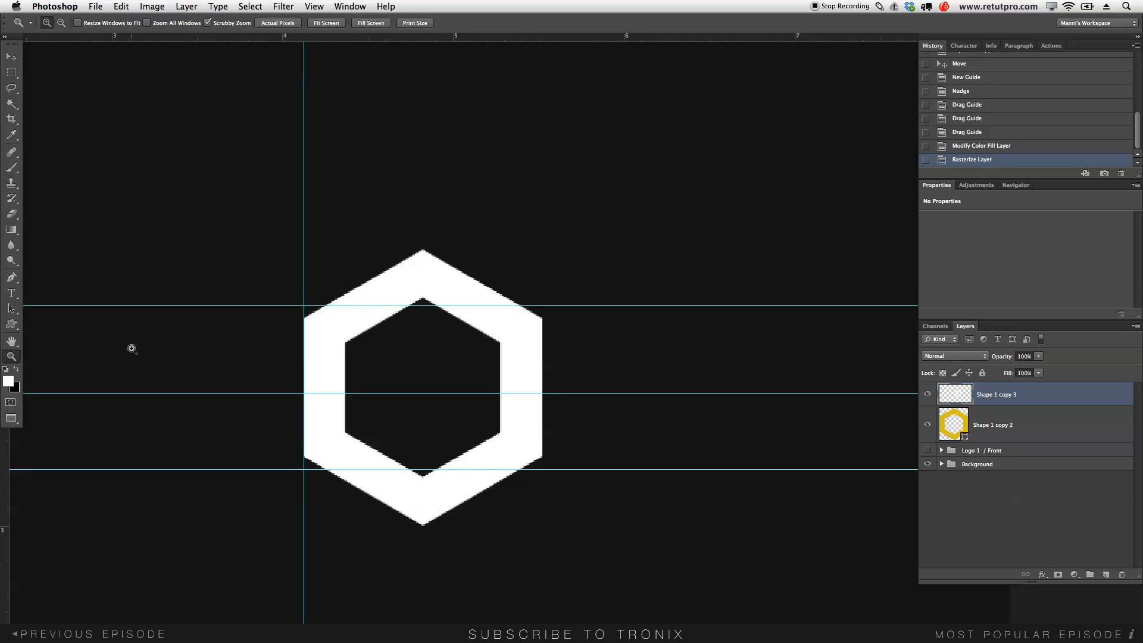
- Add a vertical guide and line it up with the white hexagon's left edge
click(12, 56)
drag(6, 456, 387, 476)
key(z)
key(v)
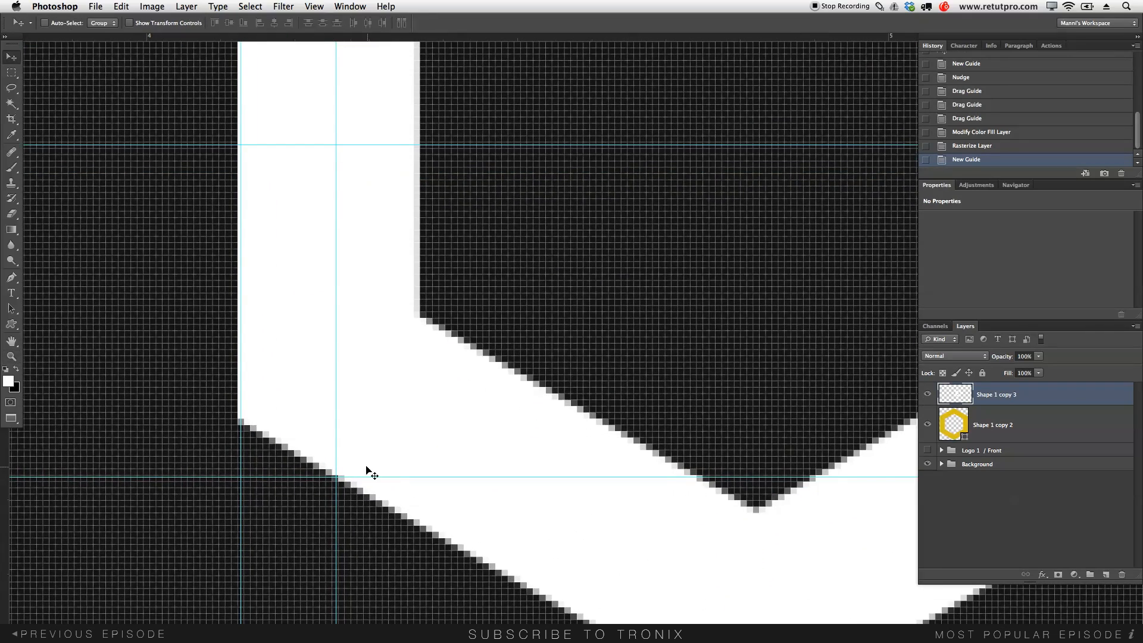
drag(337, 447, 283, 437)
key(z)
- Marquee-select the hexagon right of the guide and delete it, leaving a thin white sliver
key(m)
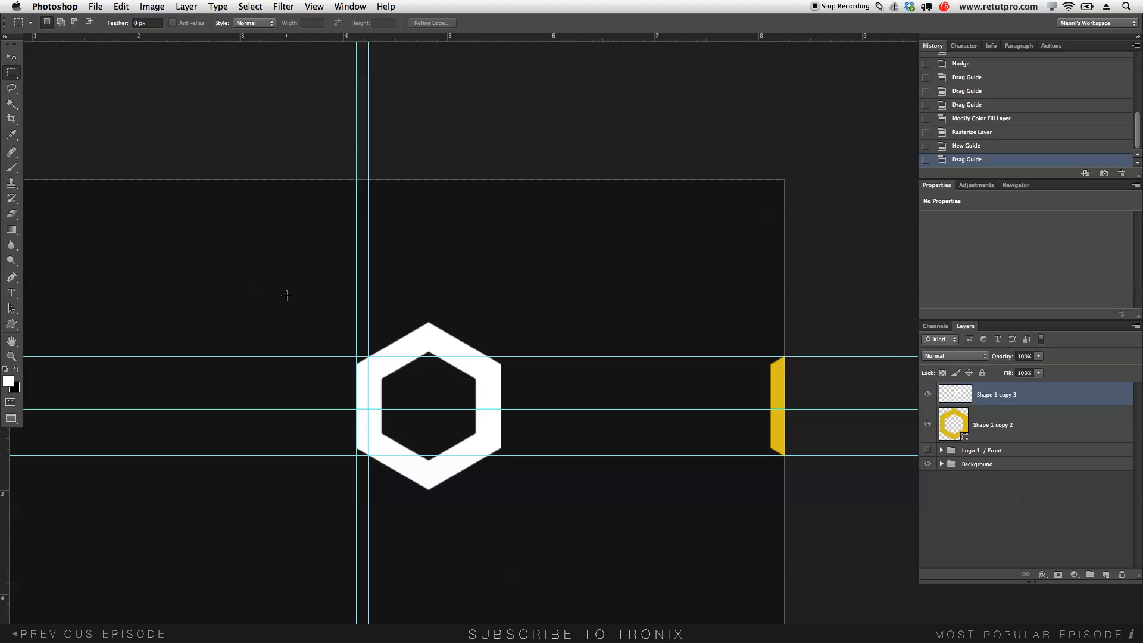
drag(511, 314, 369, 513)
key(Delete)
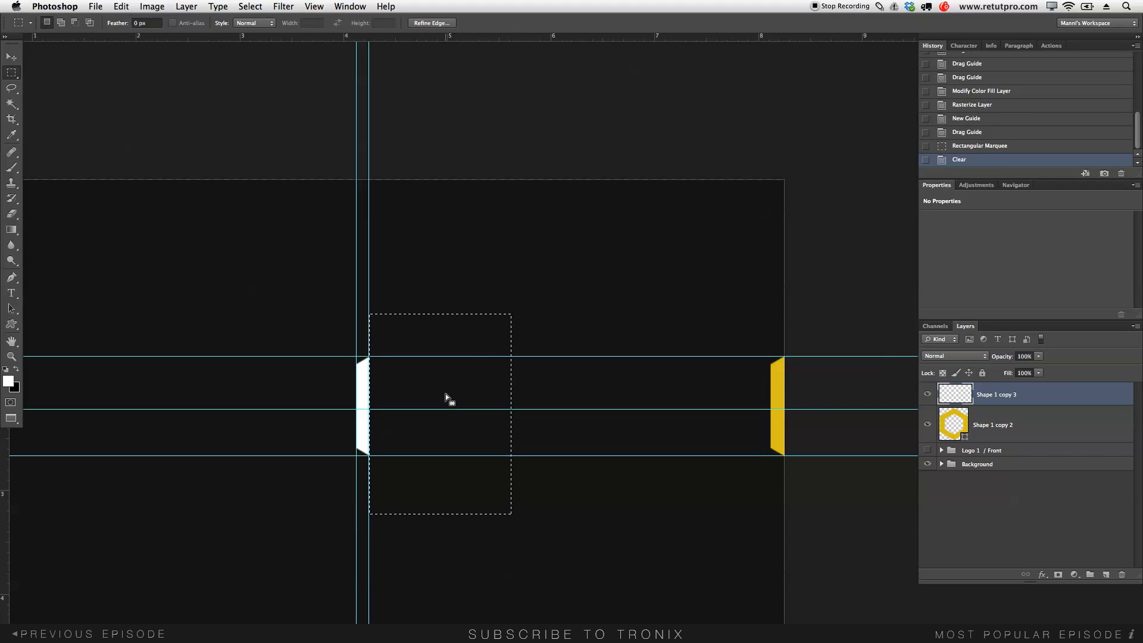
click(446, 390)
click(390, 372)
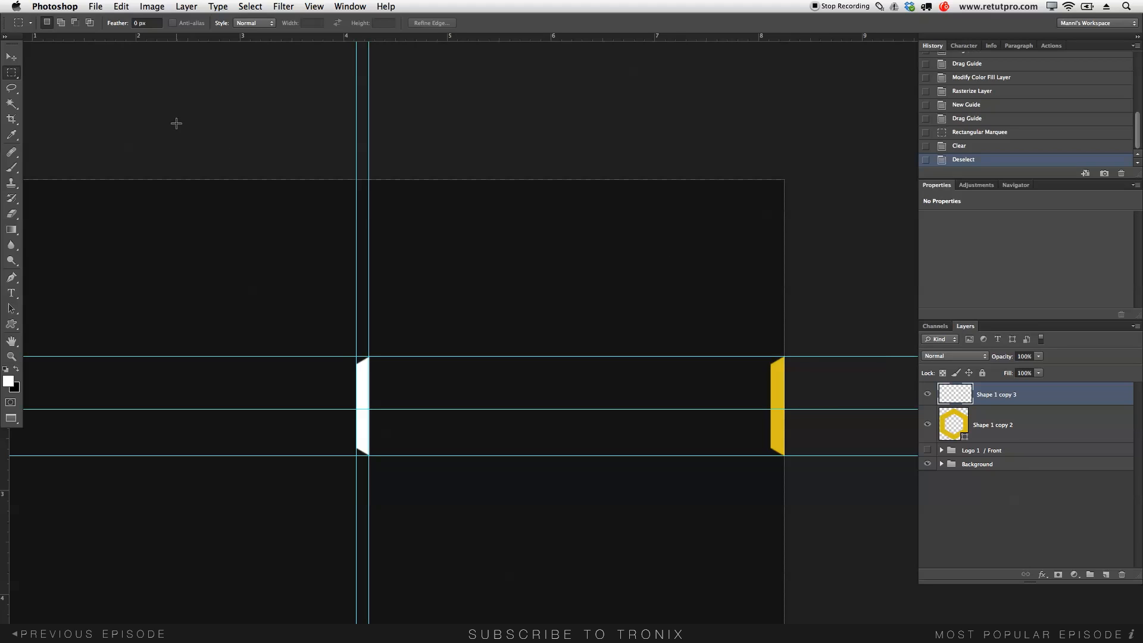
key(p)
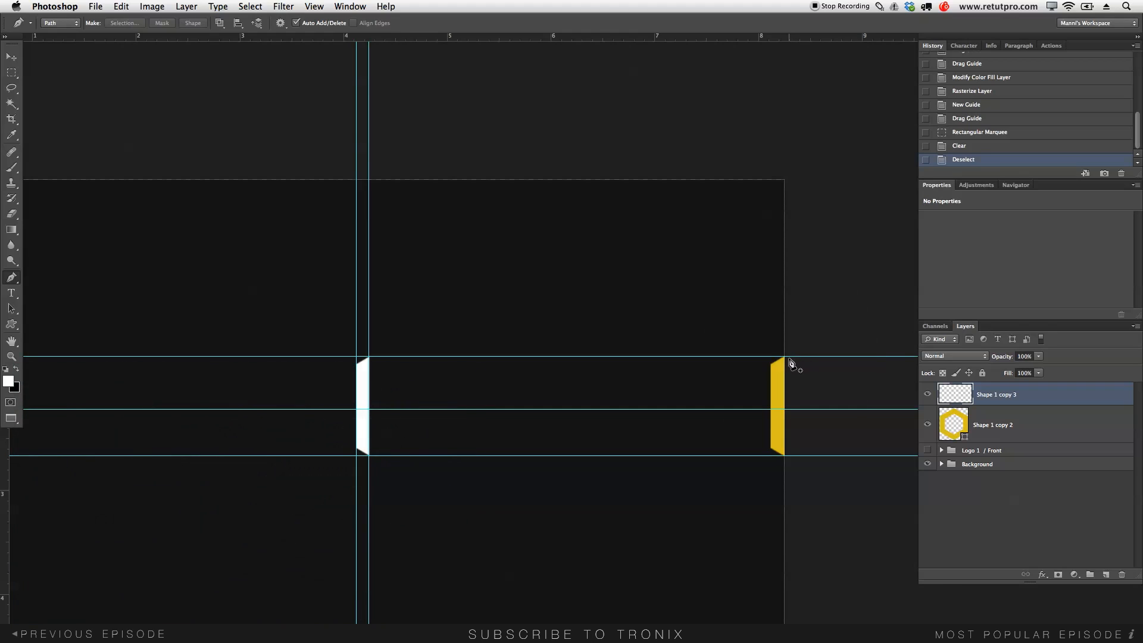
- Draw a closed rectangular Pen path between the four guide corners for the bar
click(789, 357)
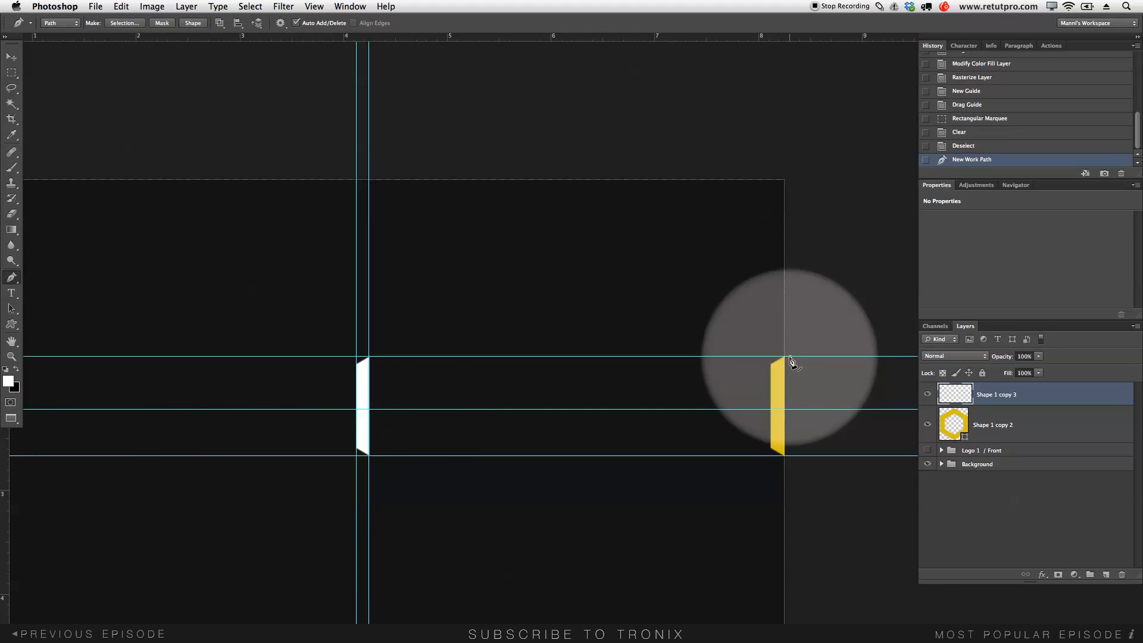
click(370, 357)
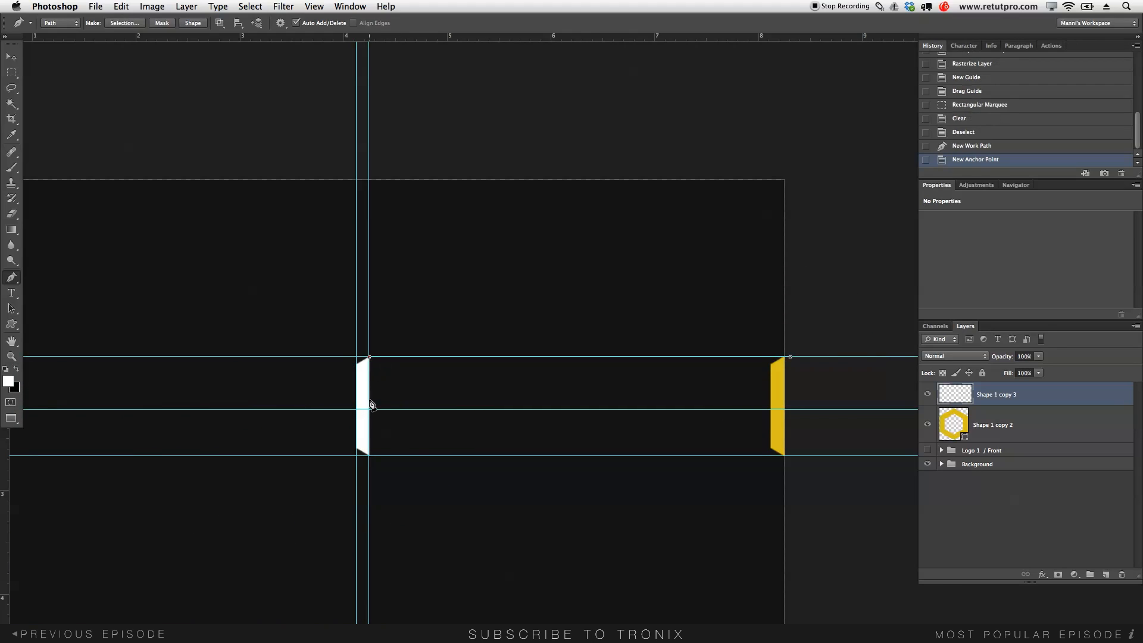
click(369, 456)
click(790, 456)
click(790, 357)
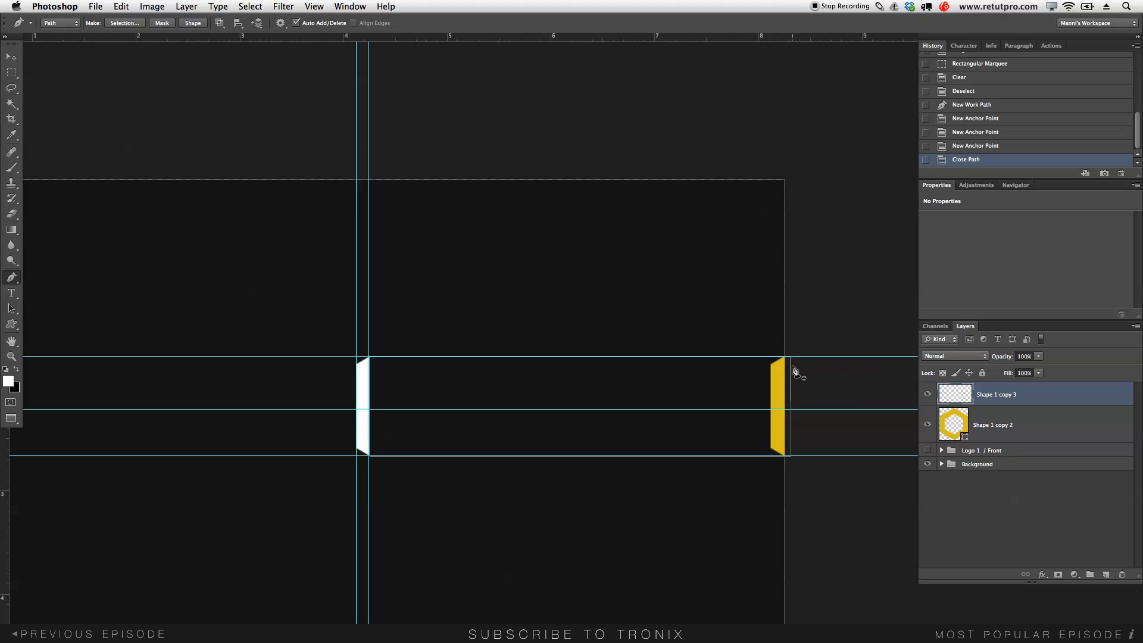
- Create Layer 2, fill the path with white, and hide the path outline
click(1105, 574)
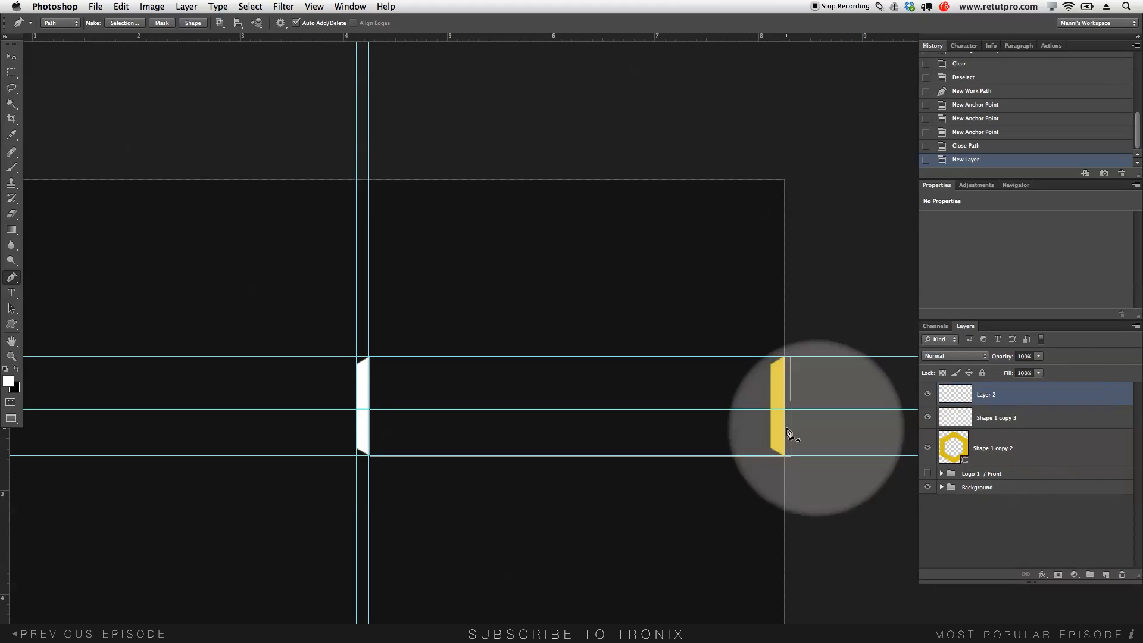
right_click(688, 397)
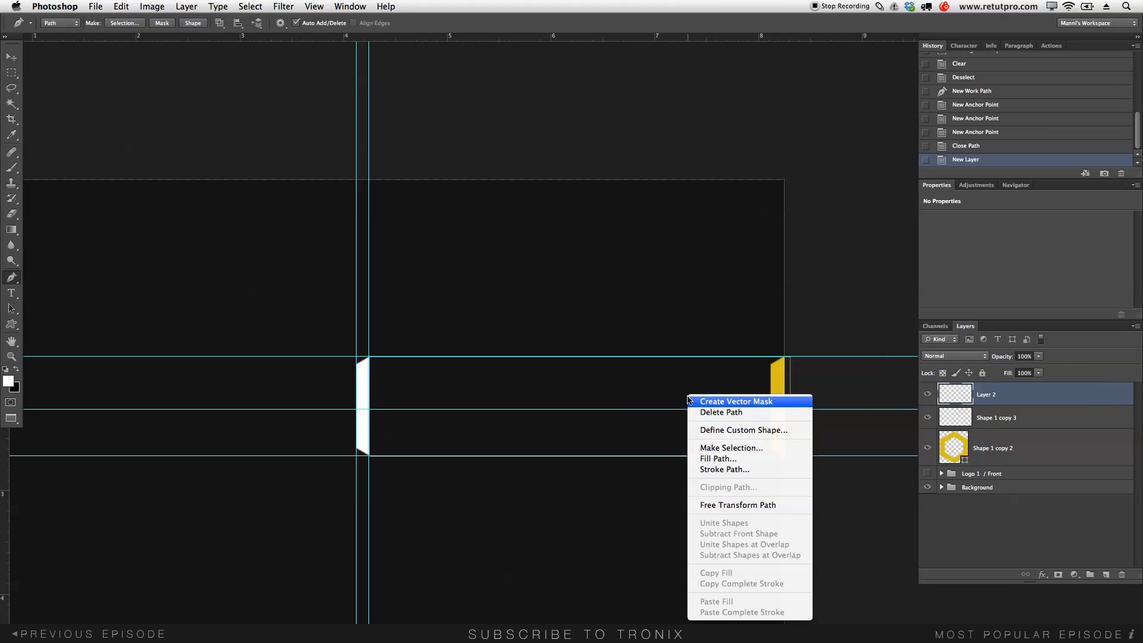
click(716, 458)
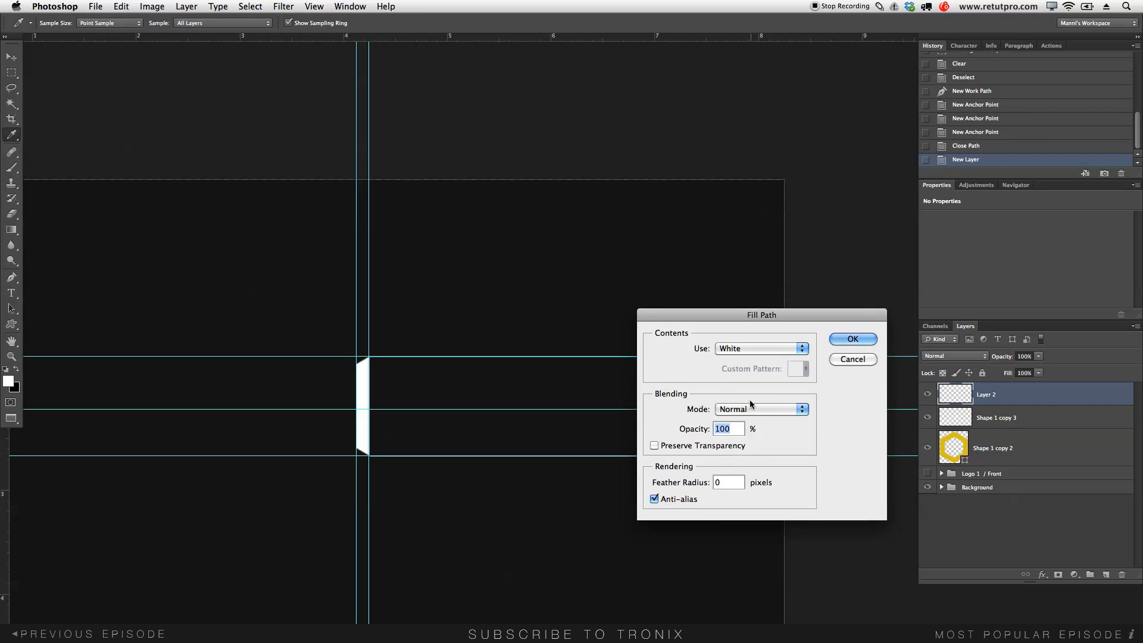
click(864, 338)
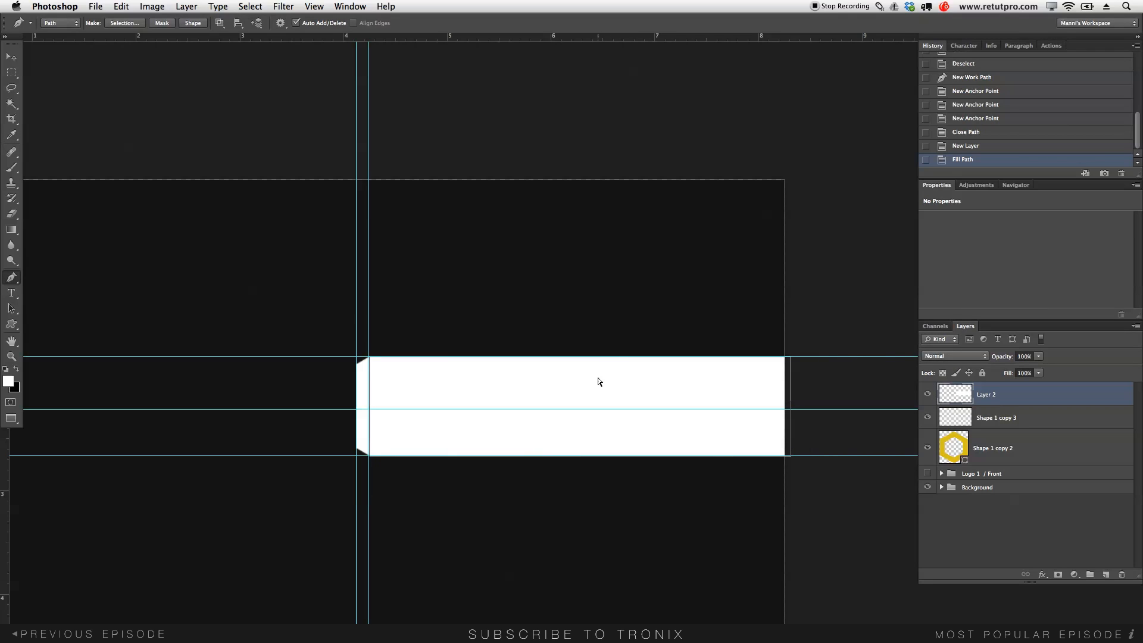
key(super+shift+h)
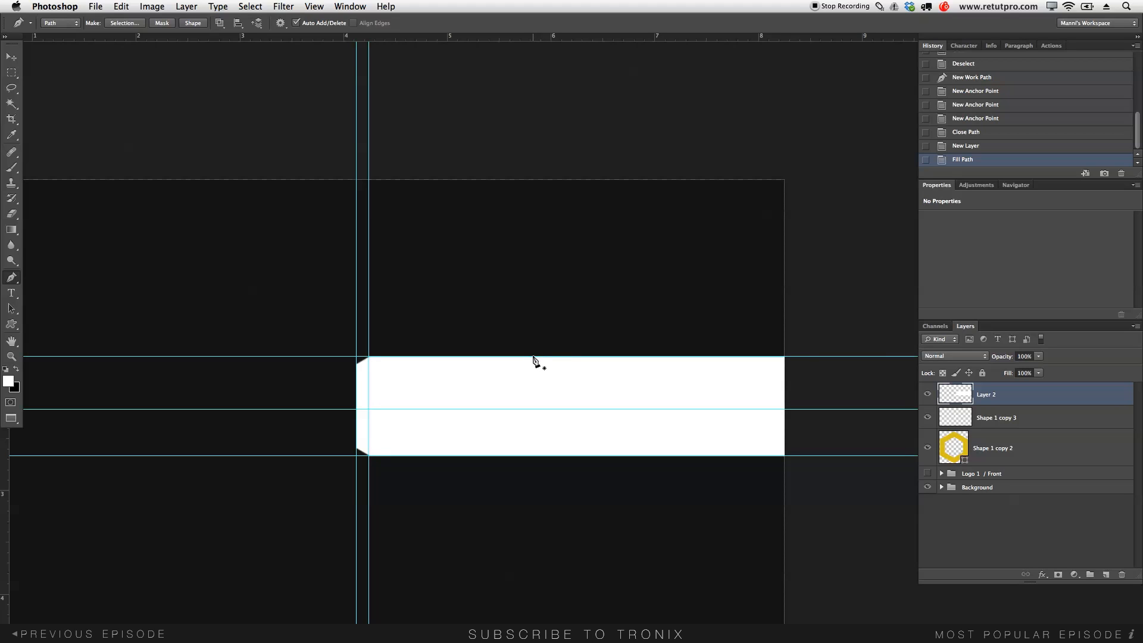
key(v)
click(238, 6)
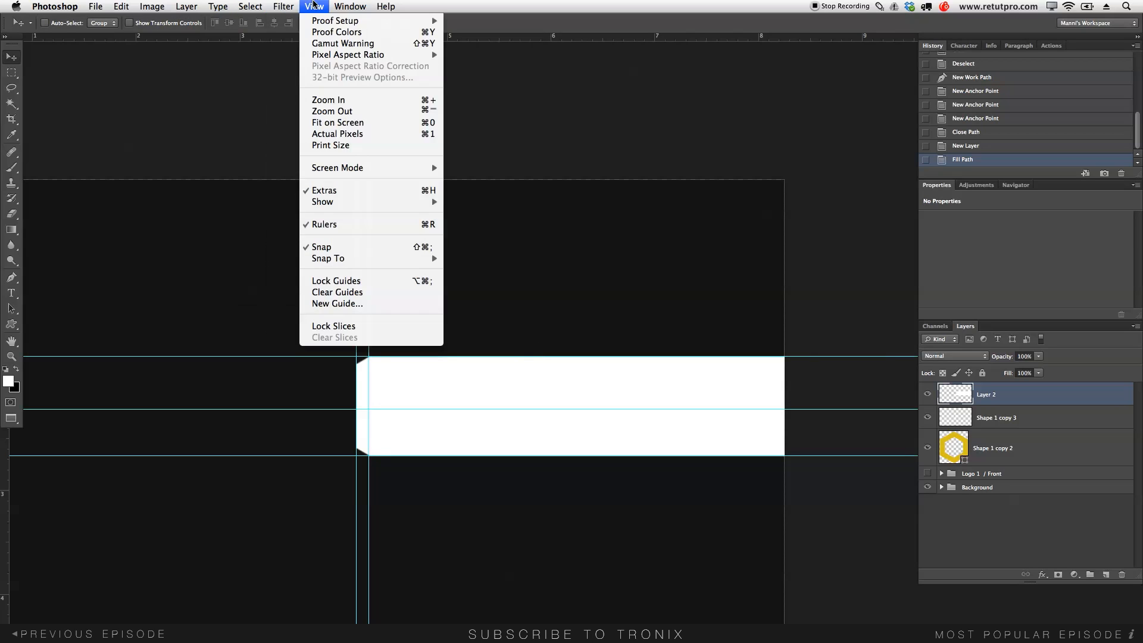
- Clear all guides and nudge Layer 2 left to close the seam at the bar's left end
click(362, 294)
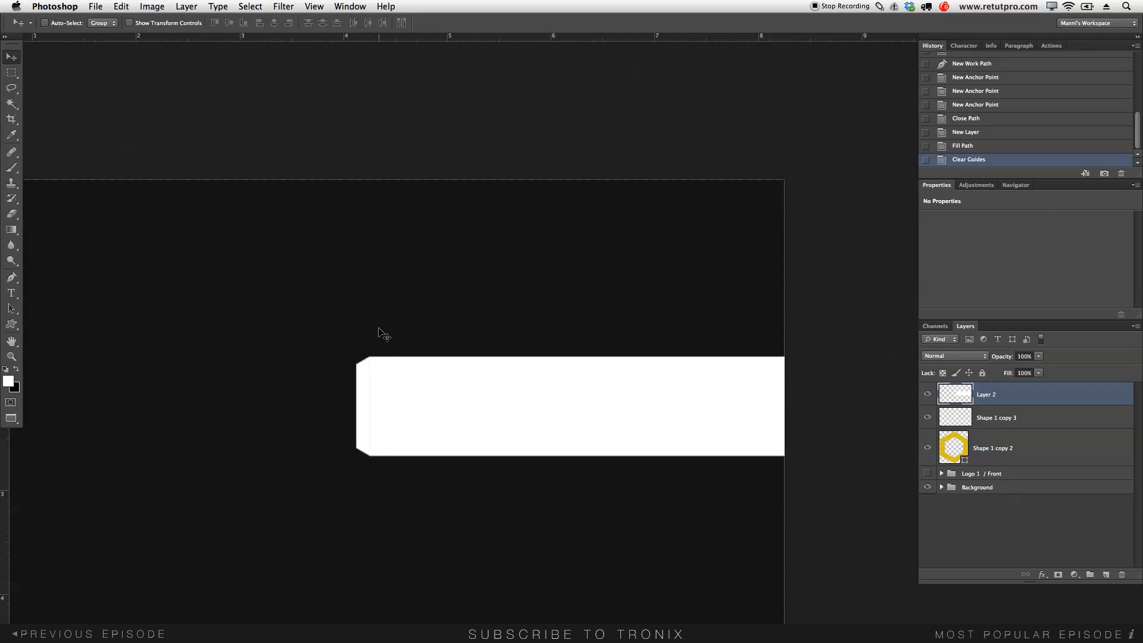
key(z)
drag(370, 378, 426, 395)
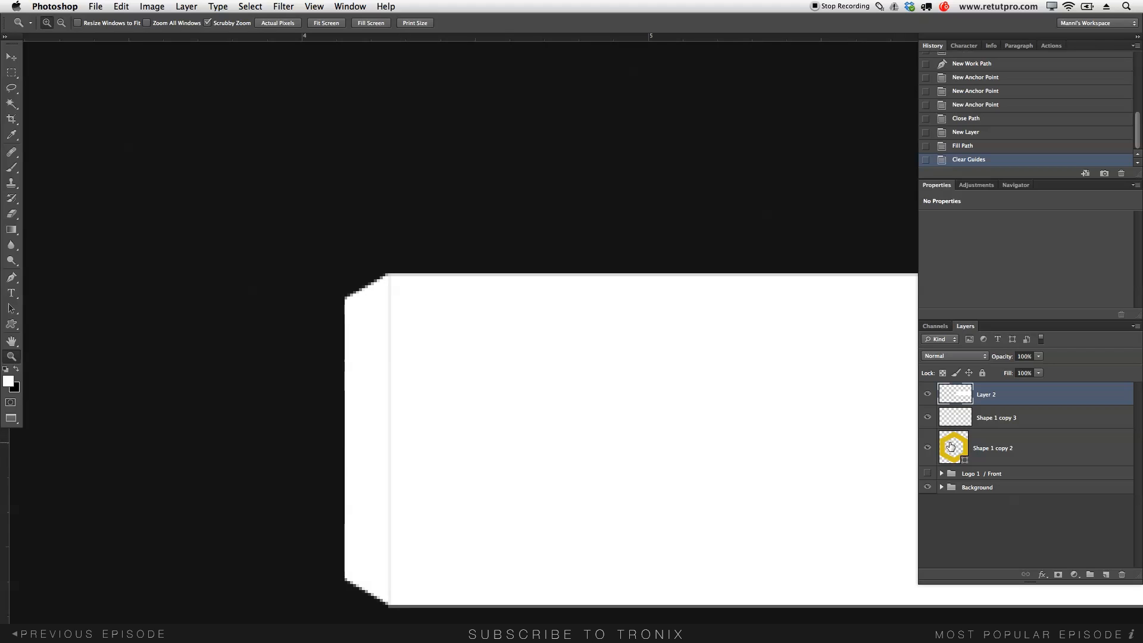
click(997, 397)
key(v)
key(Left)
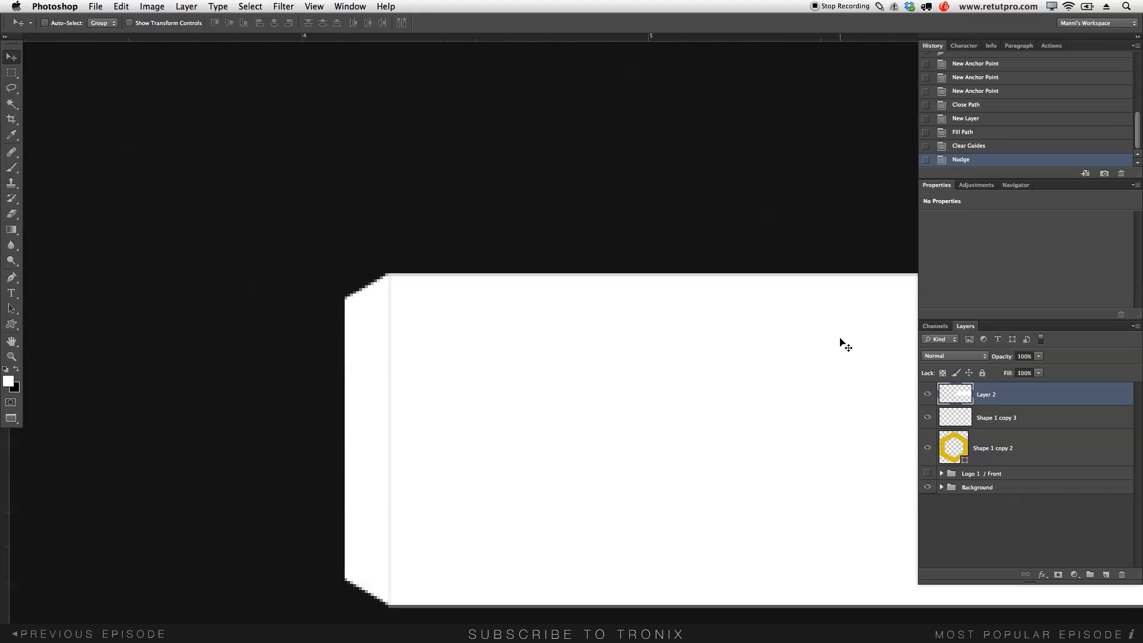
key(z)
drag(801, 354, 519, 379)
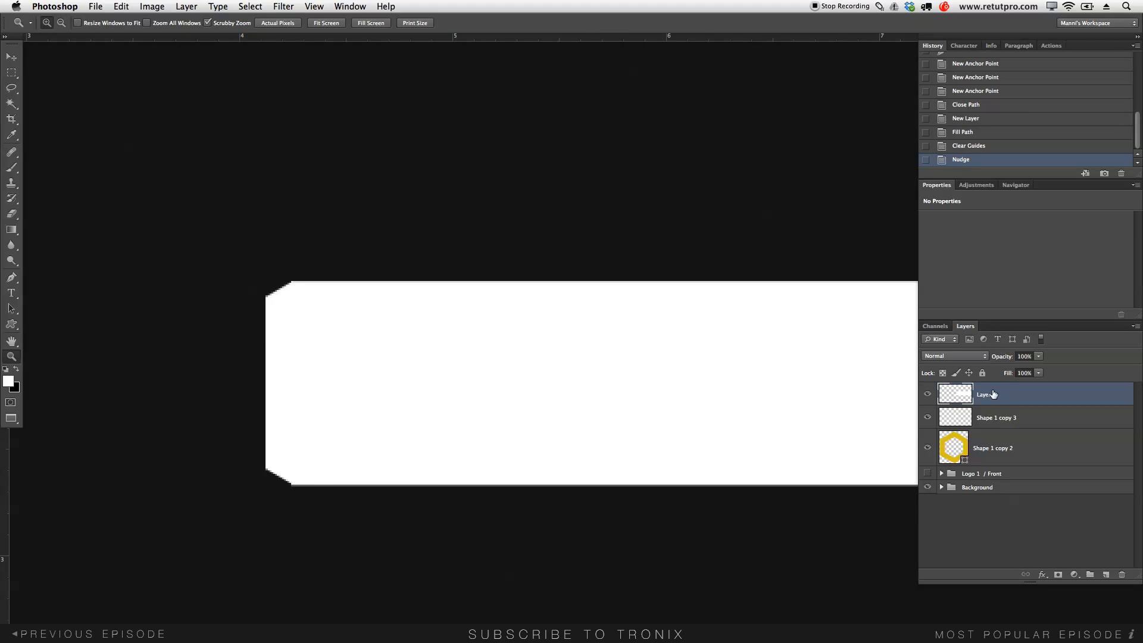
- Move Layer 2 down the Layers panel beneath the white sliver and Shape 1 copy 2
drag(979, 395, 981, 427)
drag(828, 404, 607, 377)
drag(952, 418, 961, 463)
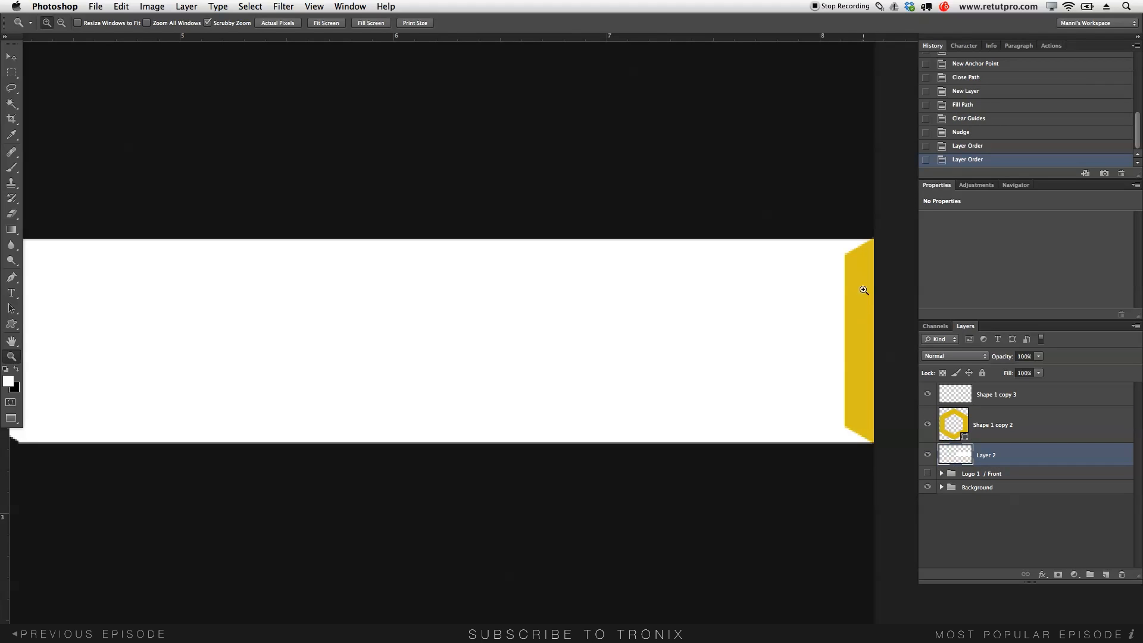
drag(832, 306, 781, 299)
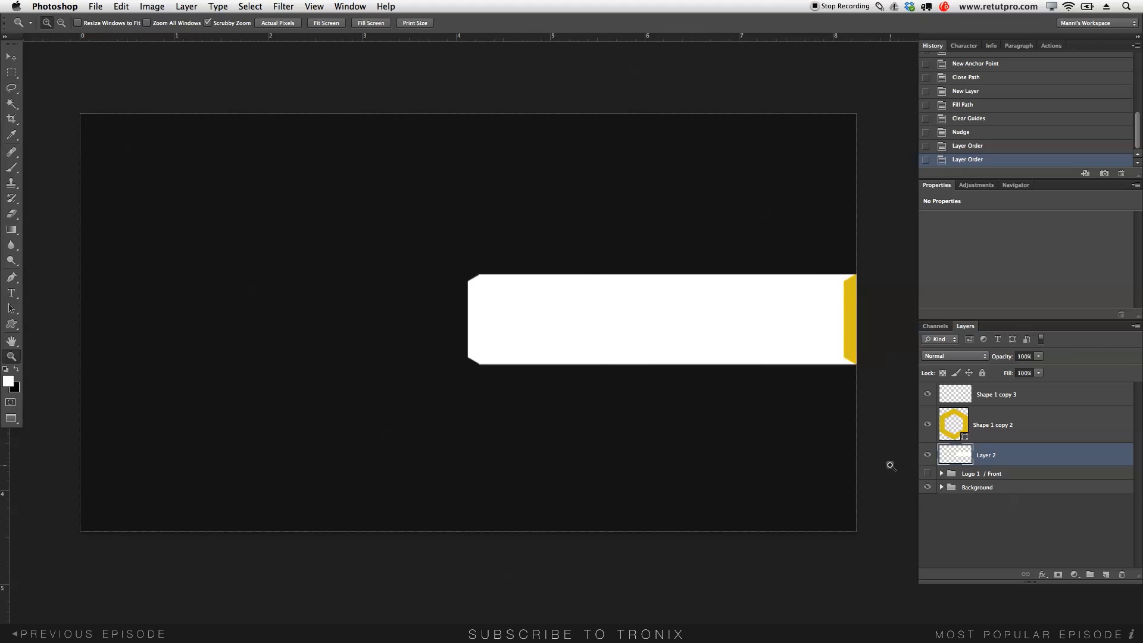
- Toggle the logo group, bar and background visibility to preview, leaving the logo hidden
click(927, 473)
mouse_move(927, 454)
mouse_down()
mouse_move(927, 401)
mouse_move(928, 436)
mouse_up()
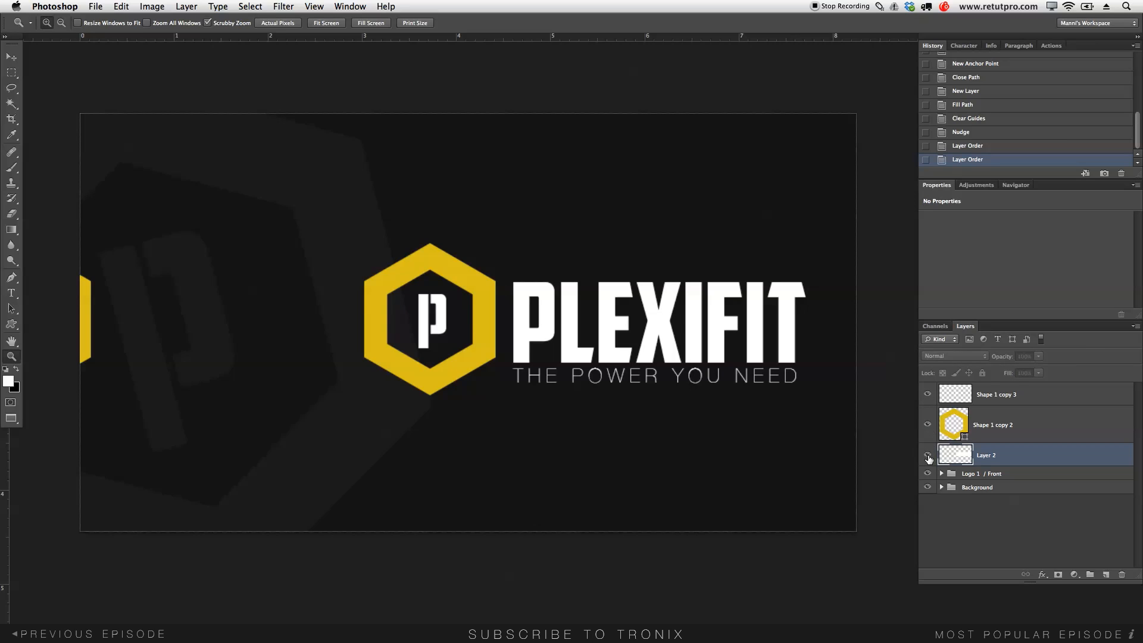
click(927, 456)
click(927, 485)
click(927, 474)
click(927, 487)
click(928, 473)
click(928, 473)
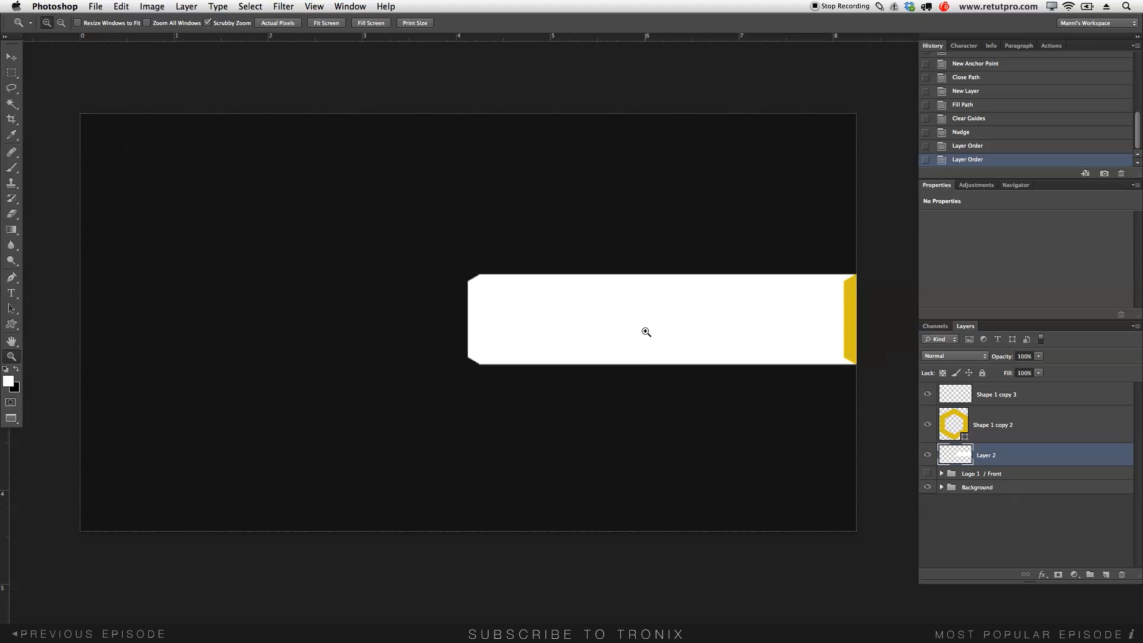
- Draw a paragraph text box above the white bar and type the card holder's name in capitals
key(t)
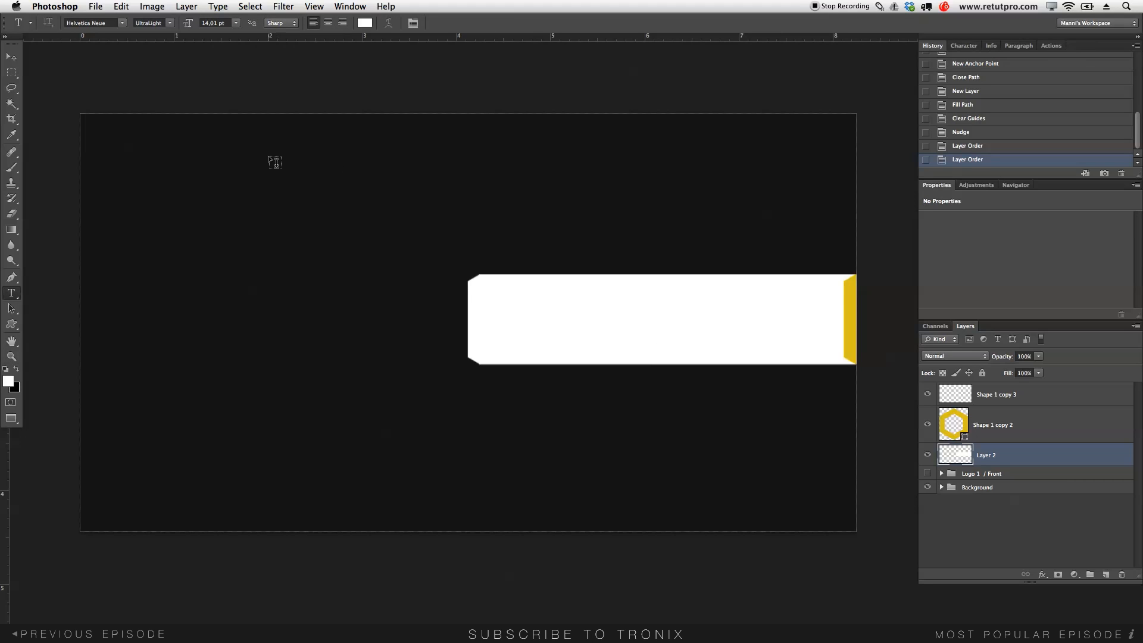
drag(274, 163, 676, 251)
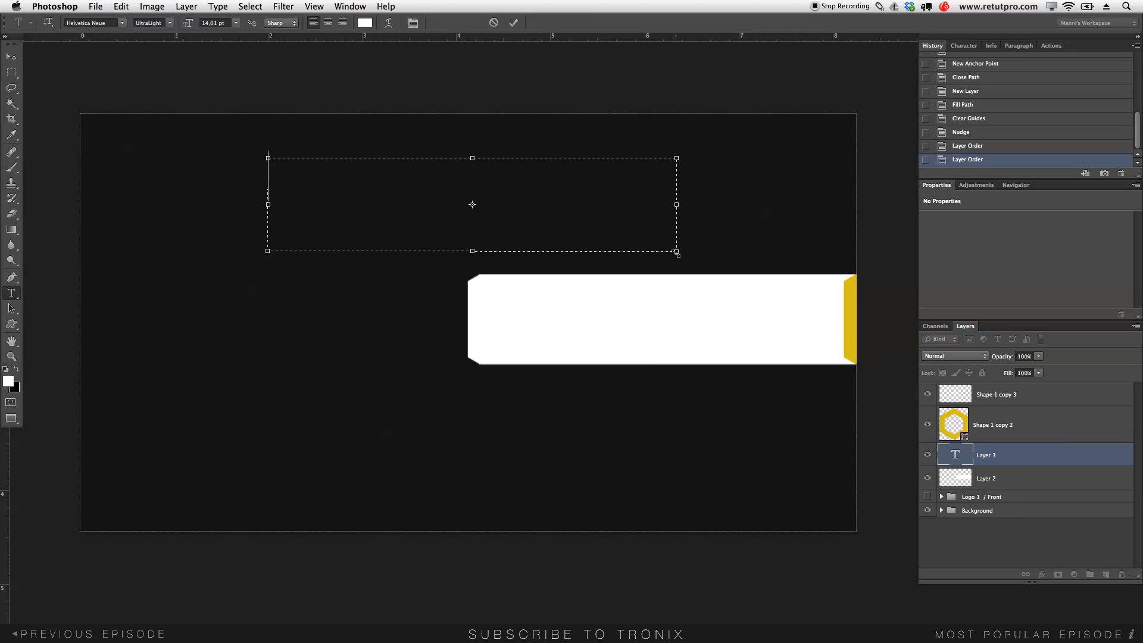
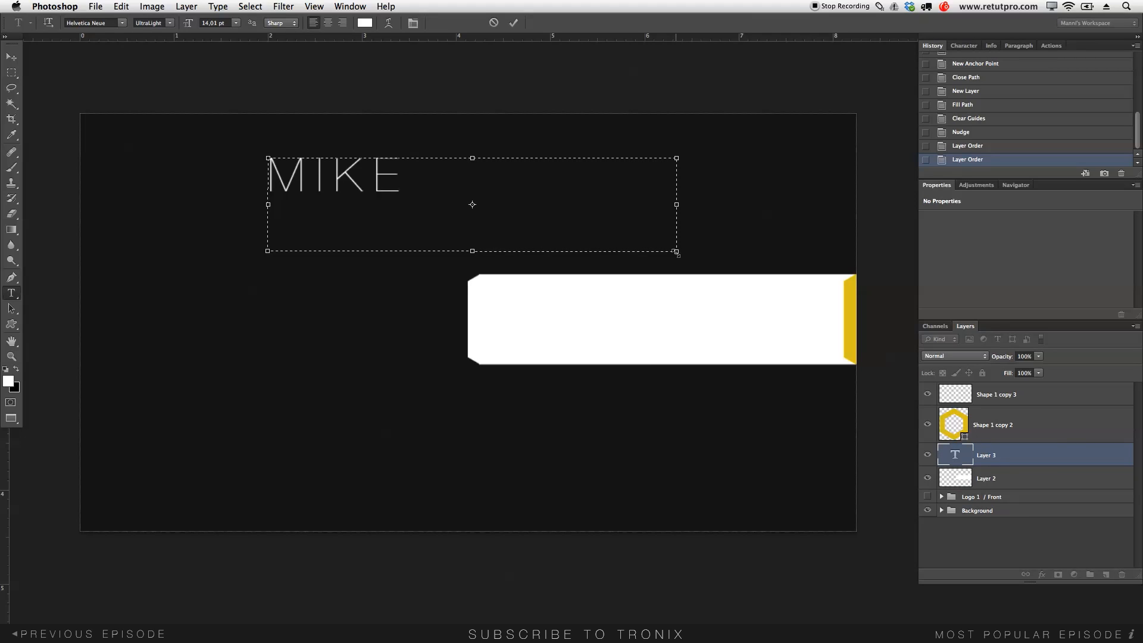
key(Left)
key(Right)
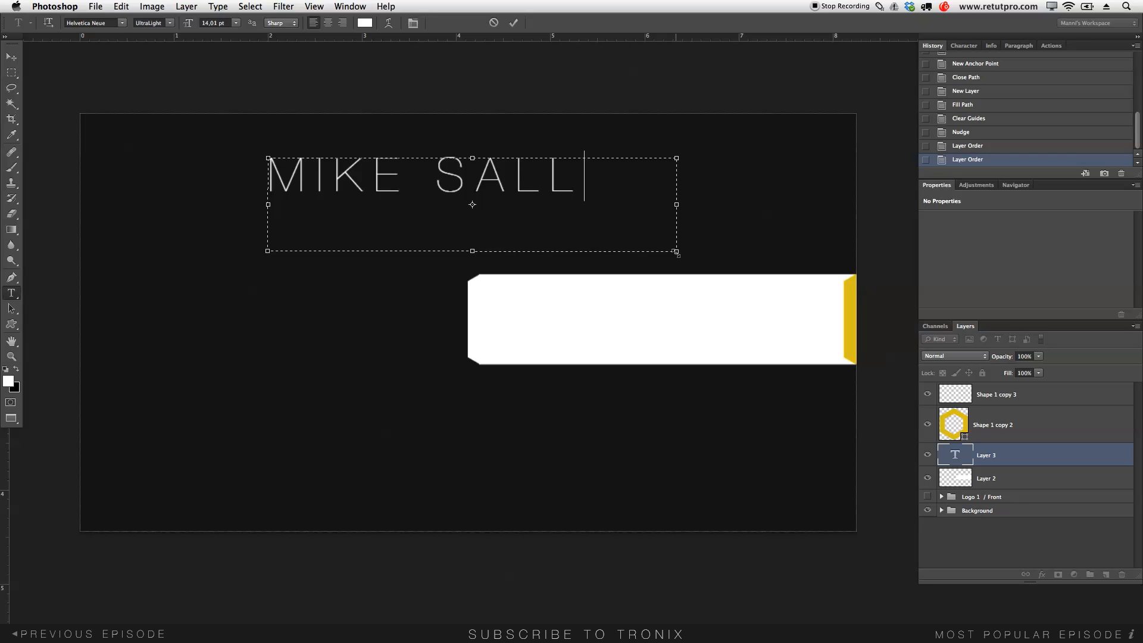
- Select all the name text, reduce it to 9 pt, and open the font family list
key(super+a)
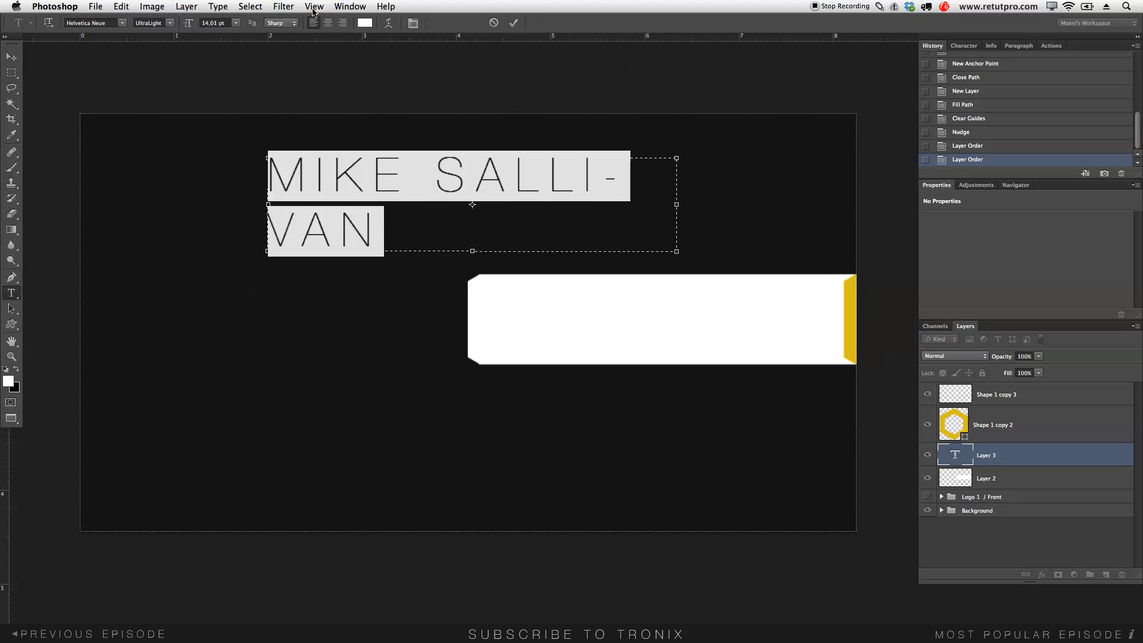
drag(187, 24, 184, 25)
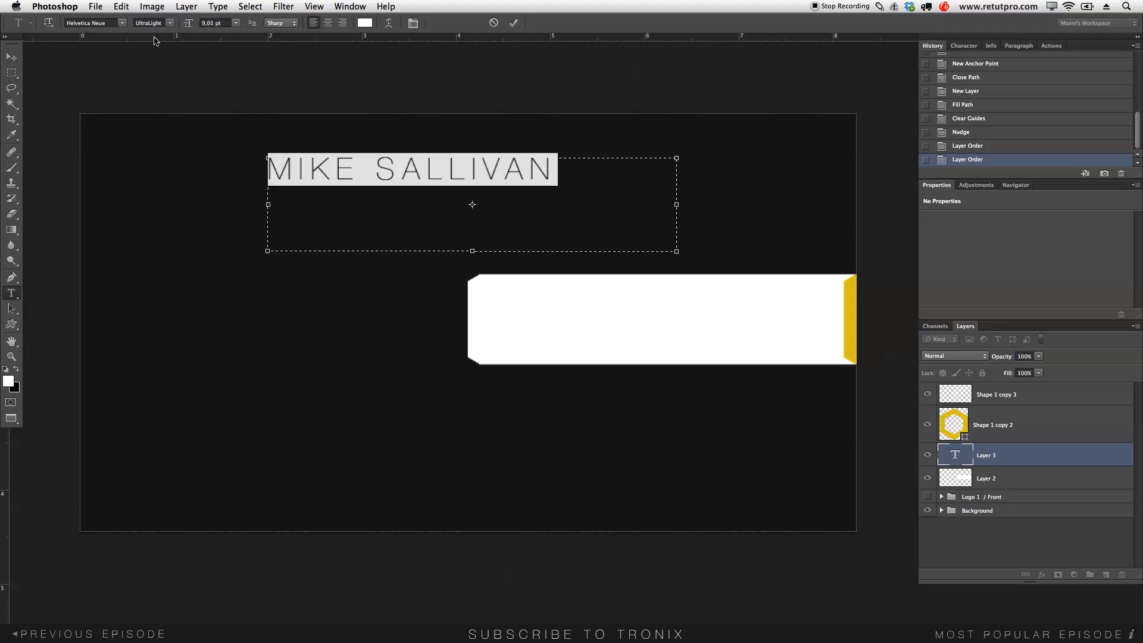
click(121, 23)
scroll(120, 27, up, 3)
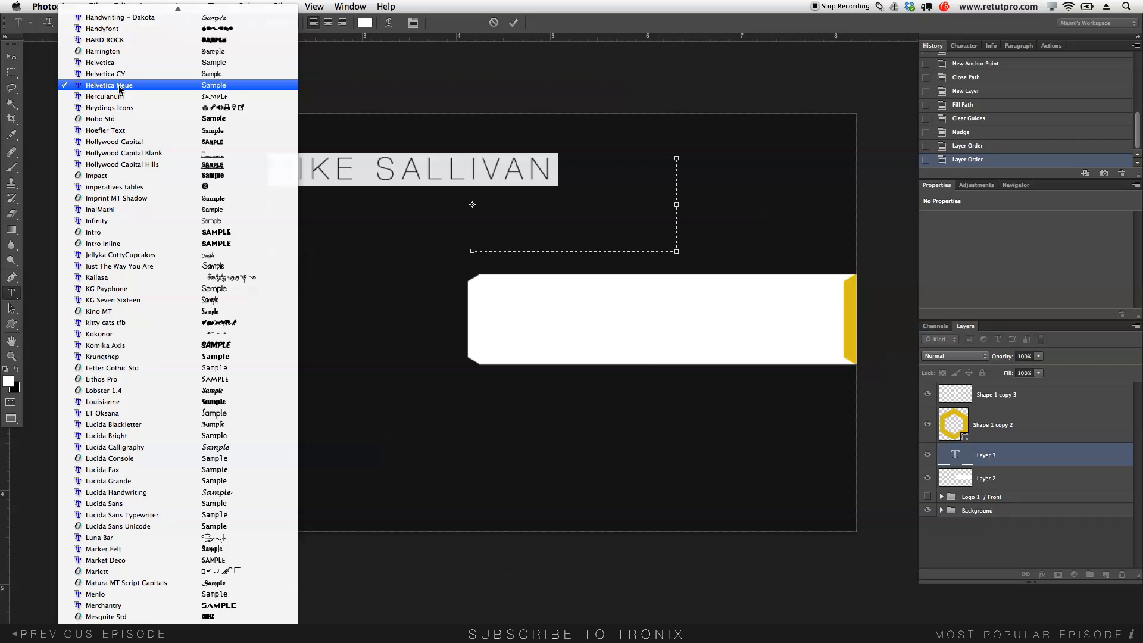
click(119, 87)
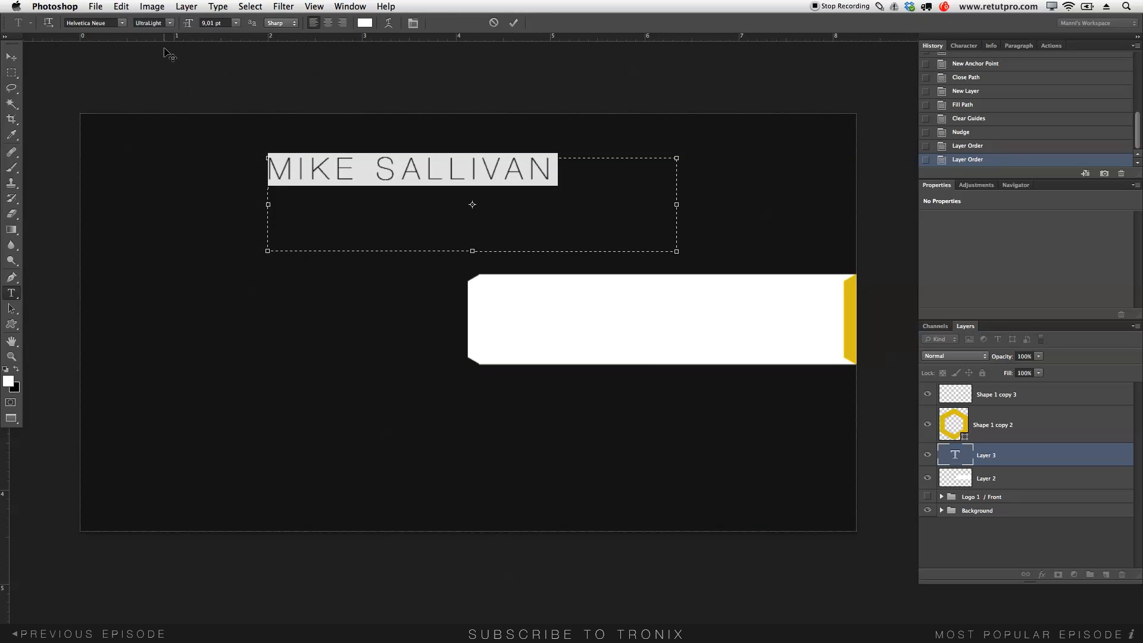
click(169, 23)
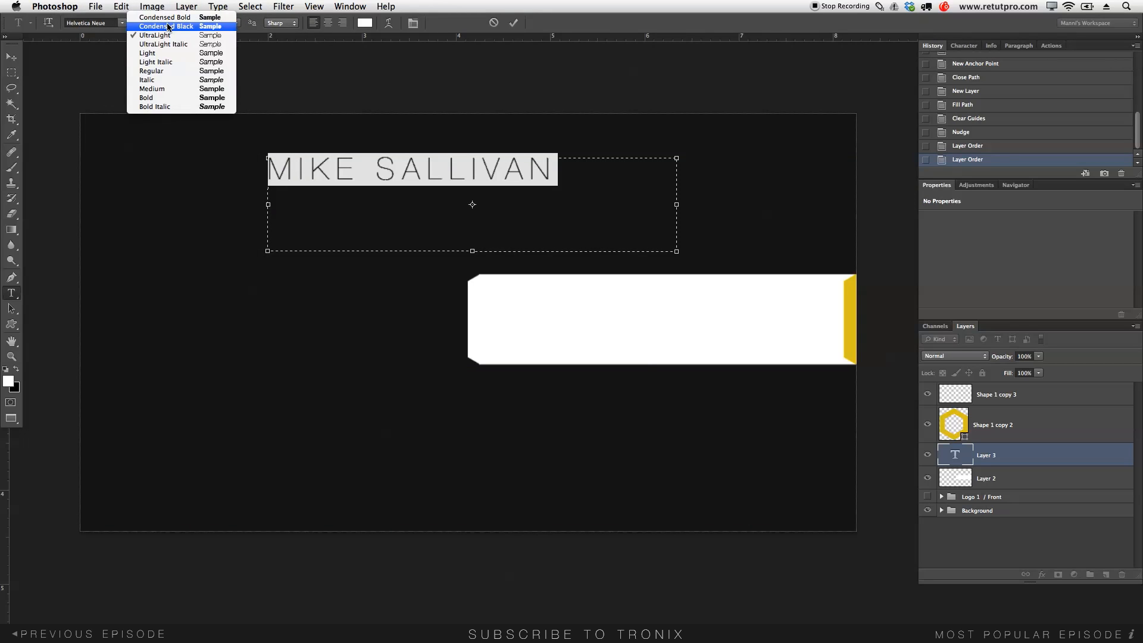
click(159, 98)
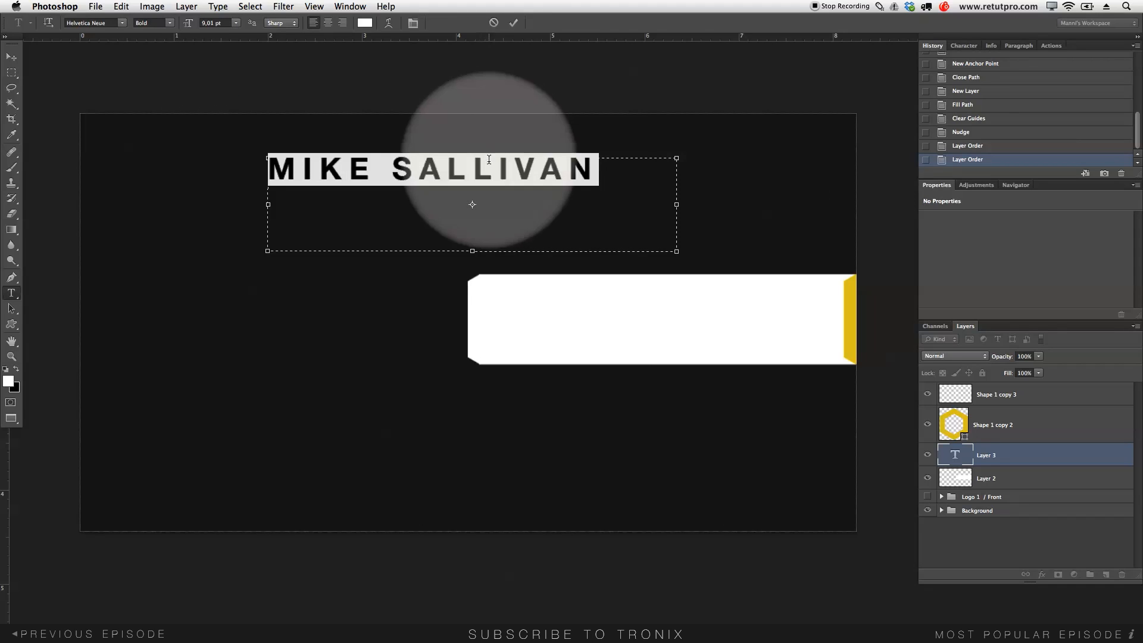
- Tighten the name's tracking to -20 in the Character panel and commit the text
click(963, 47)
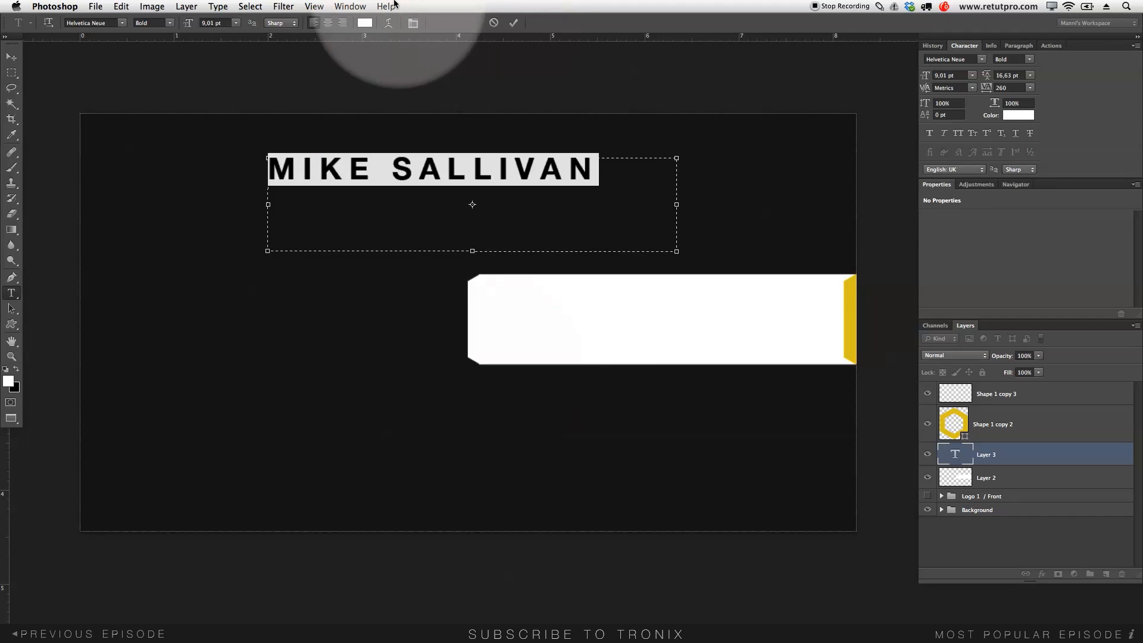
click(350, 6)
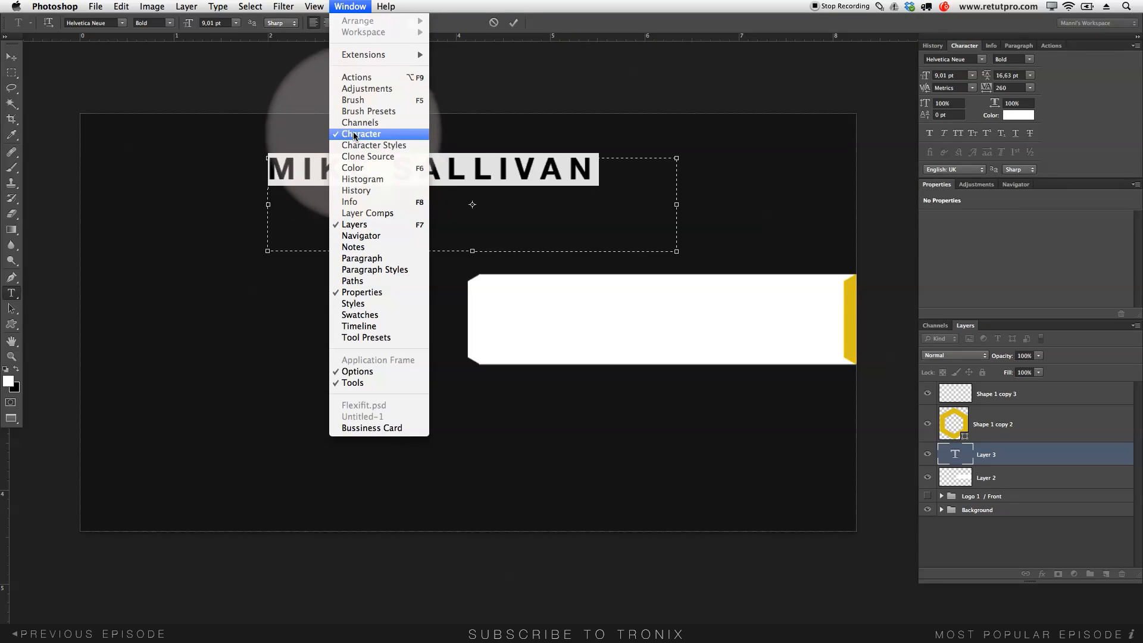
click(1058, 95)
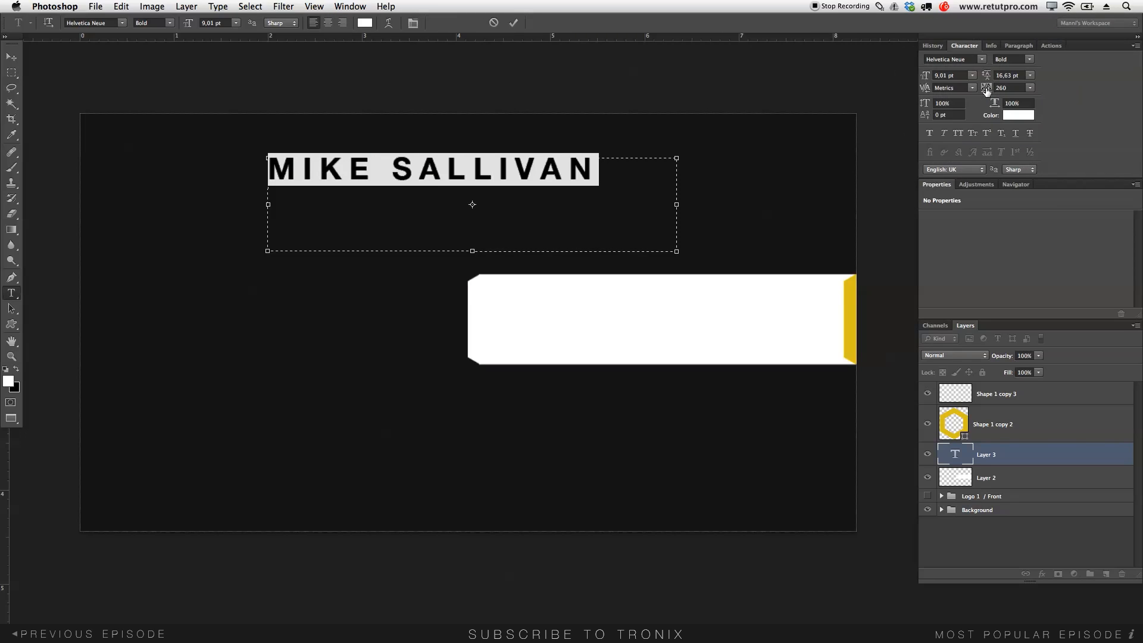
drag(987, 89, 977, 92)
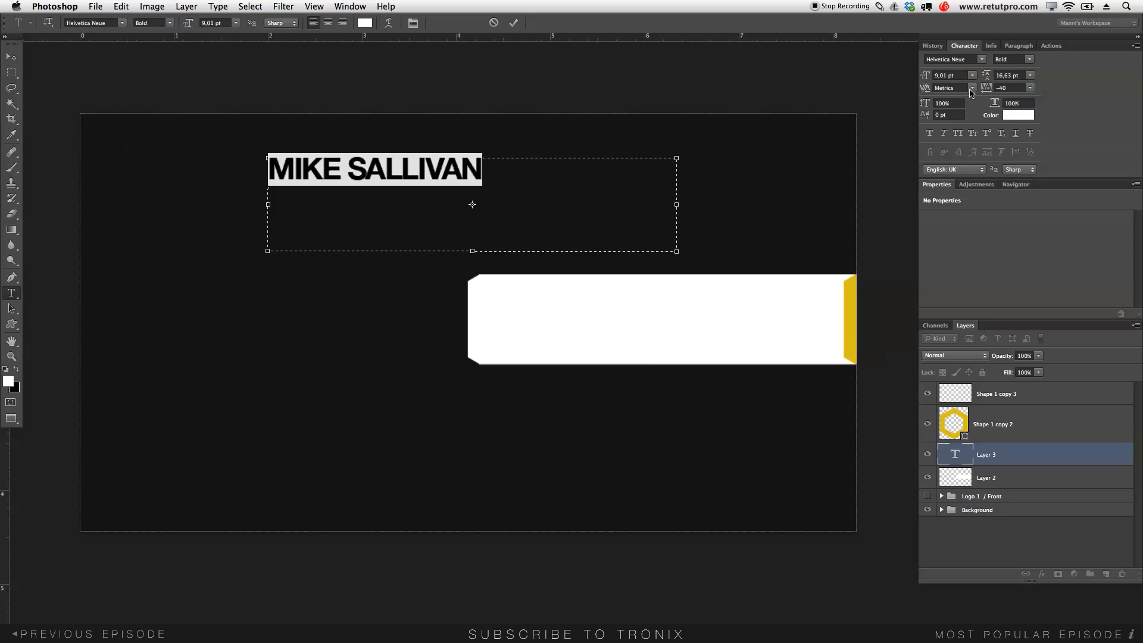
click(1003, 88)
text(-20)
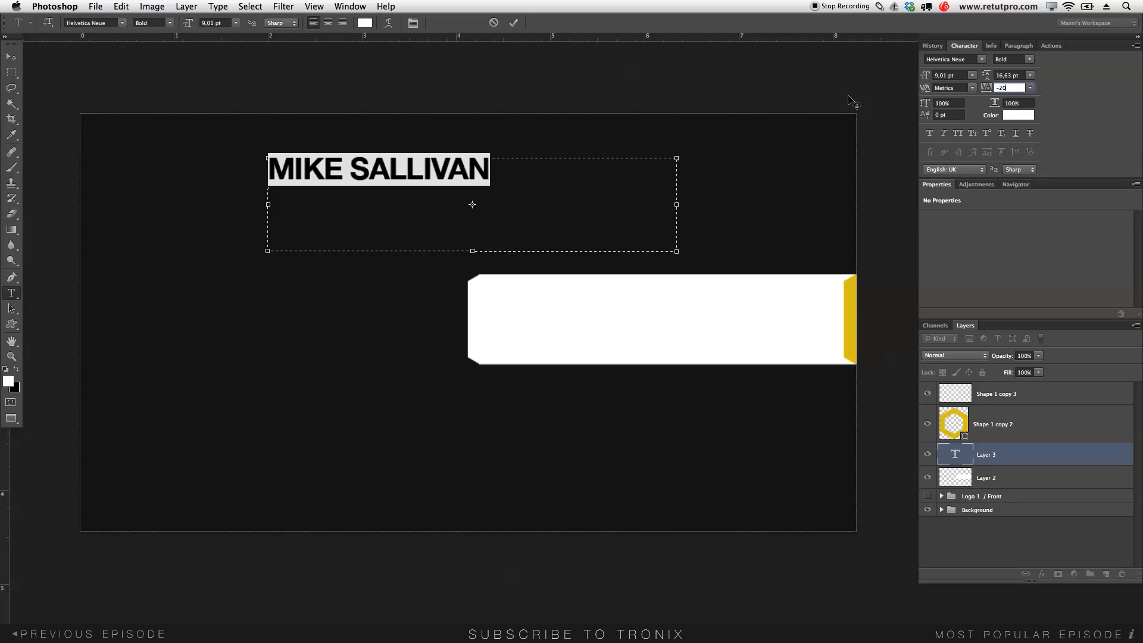
click(512, 22)
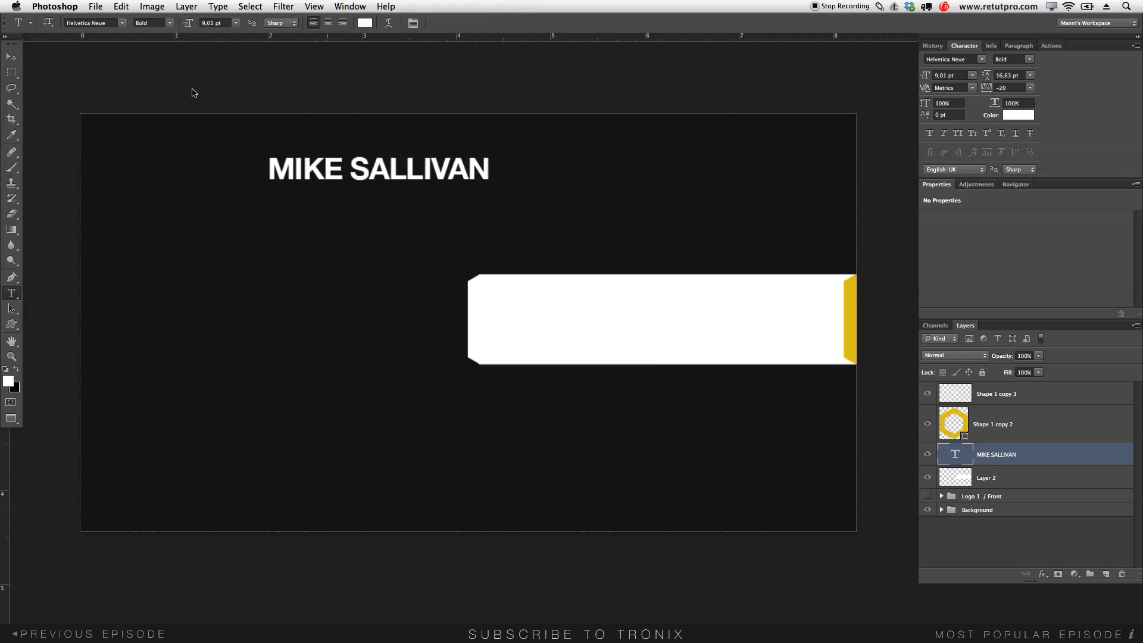
- Move the name down onto the white bar and select all of its text
click(19, 60)
drag(279, 174, 538, 308)
key(t)
click(557, 300)
key(super+a)
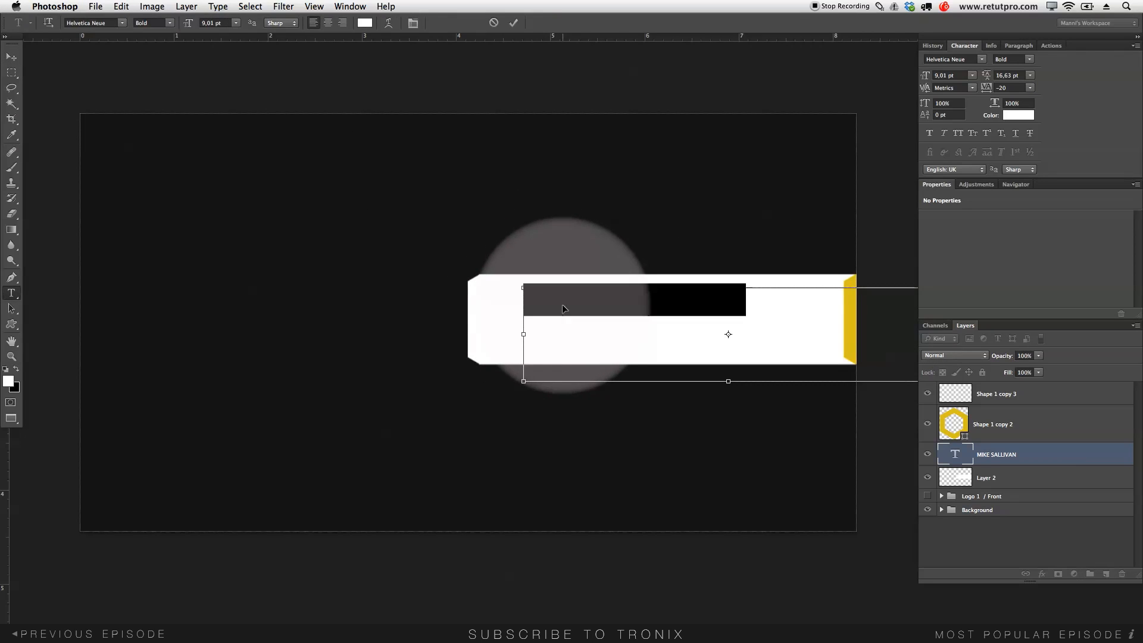
- Colour the name near-black #1a1a1a, commit it, and nudge it slightly right and down
click(365, 22)
click(756, 349)
drag(743, 373, 727, 425)
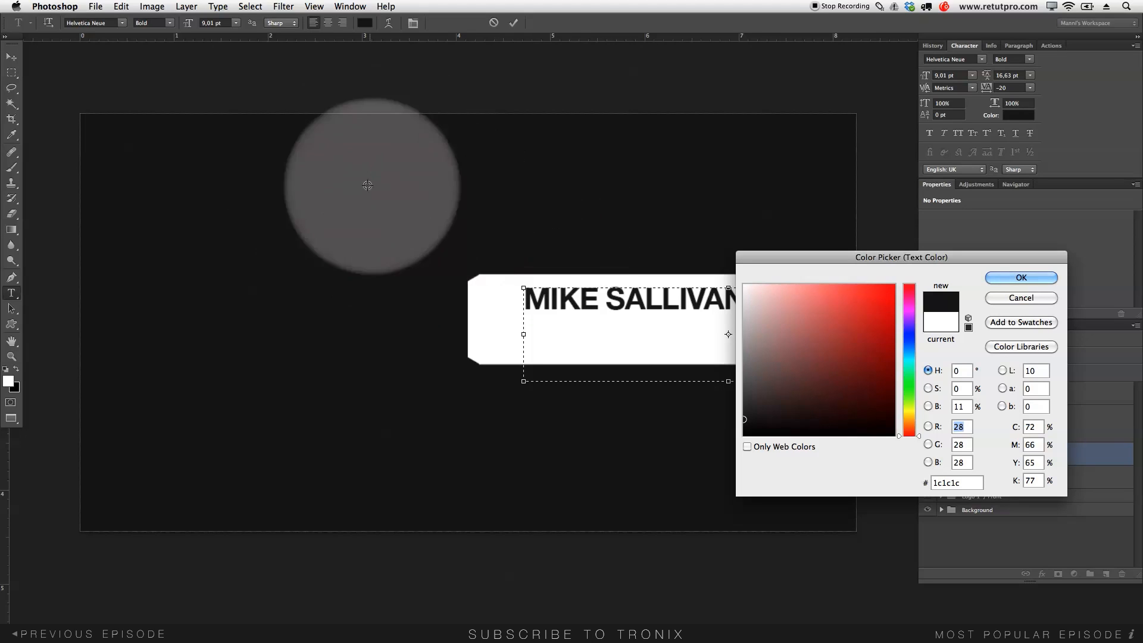
click(368, 265)
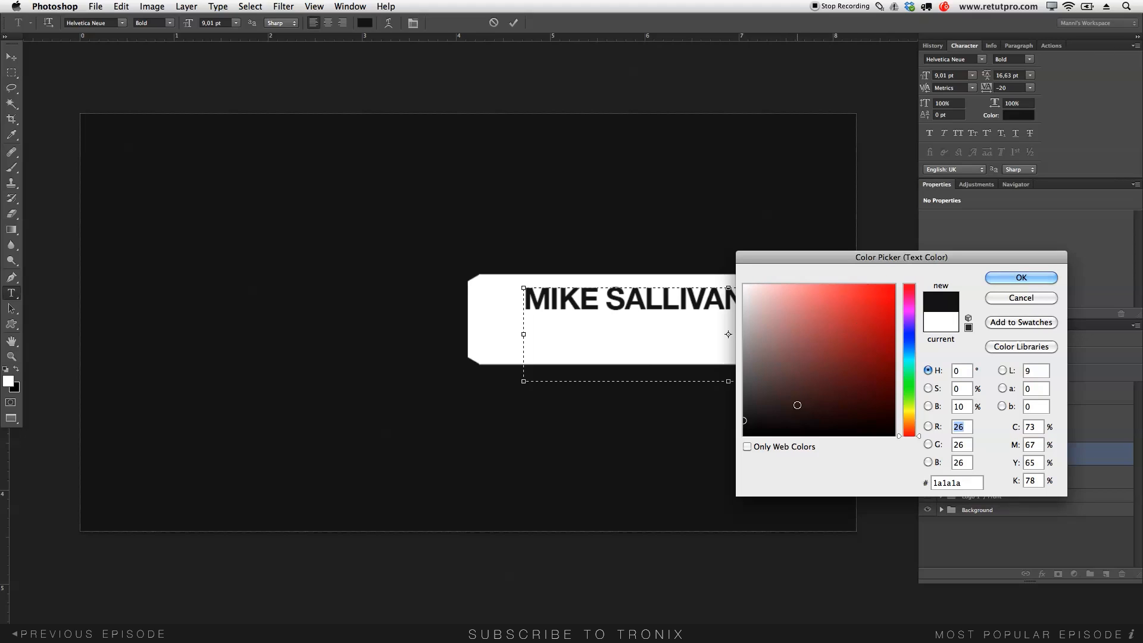
click(998, 279)
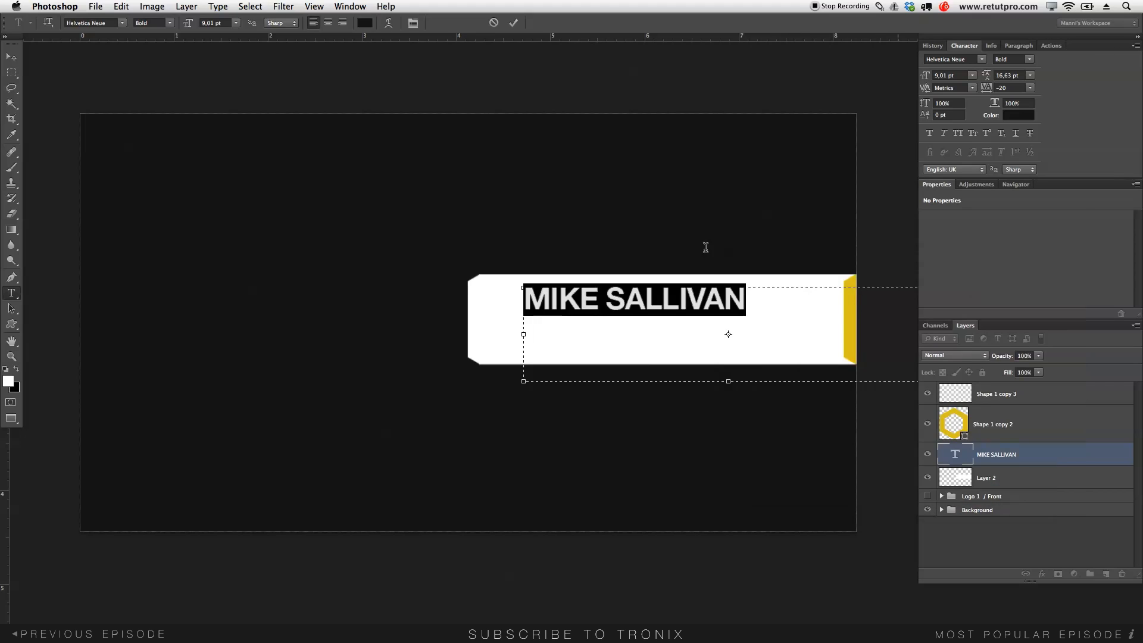
click(513, 22)
key(v)
drag(596, 304, 606, 310)
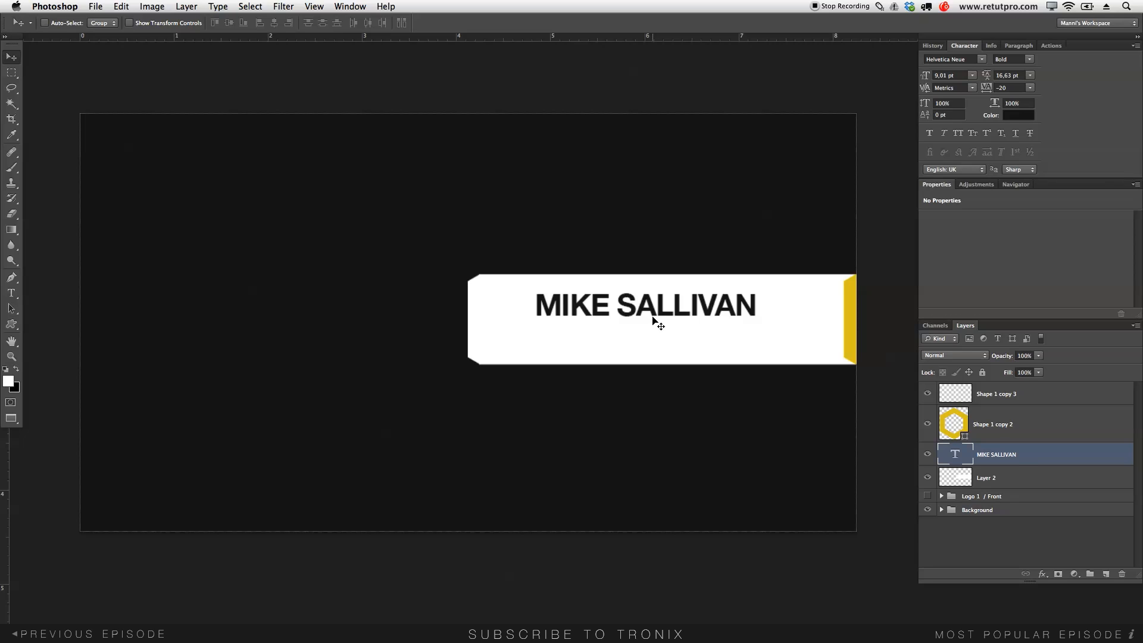
- Duplicate the name layer, move the copy down a line, and select its text
key(super+j)
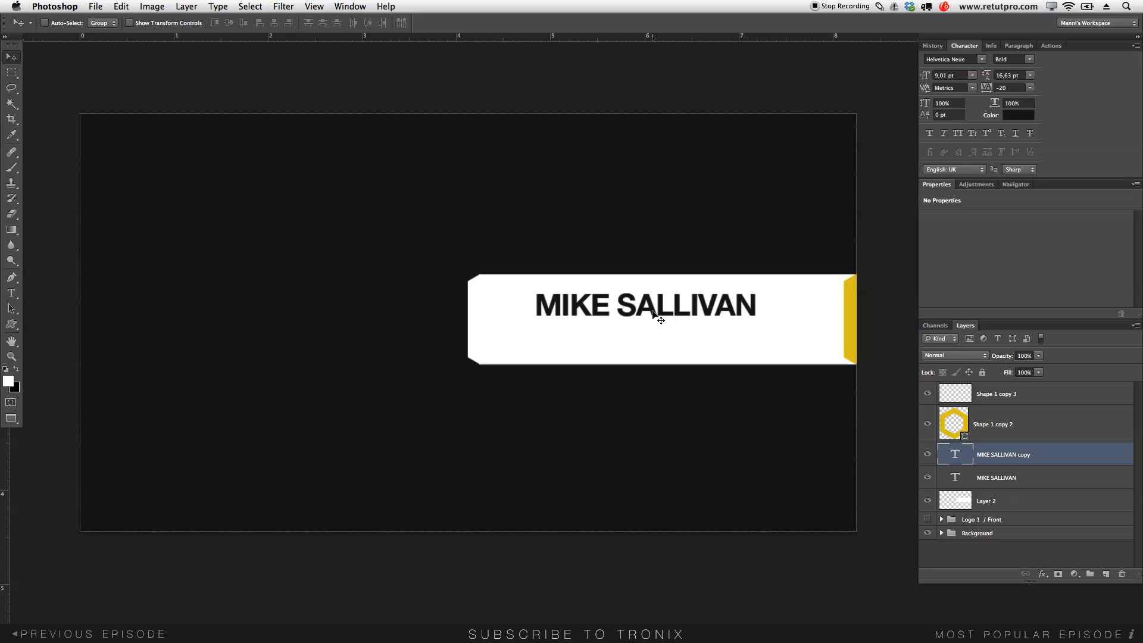
drag(653, 316, 654, 348)
key(t)
click(654, 345)
drag(808, 335, 521, 332)
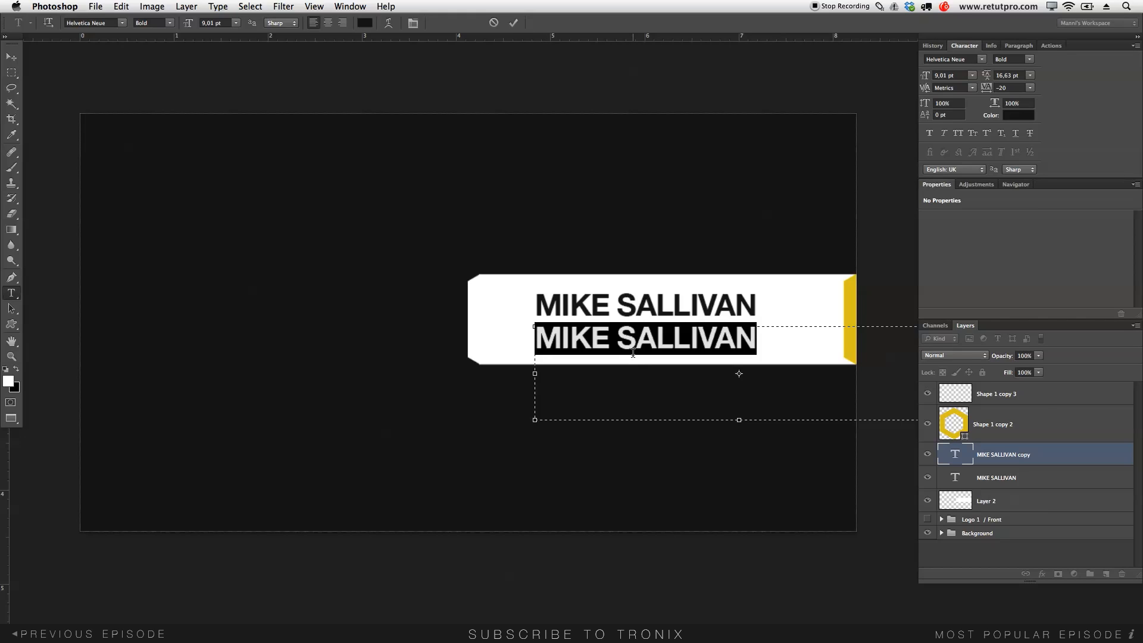
- Colour the copied line yellow #e0c300 by sampling the bar's yellow
click(365, 23)
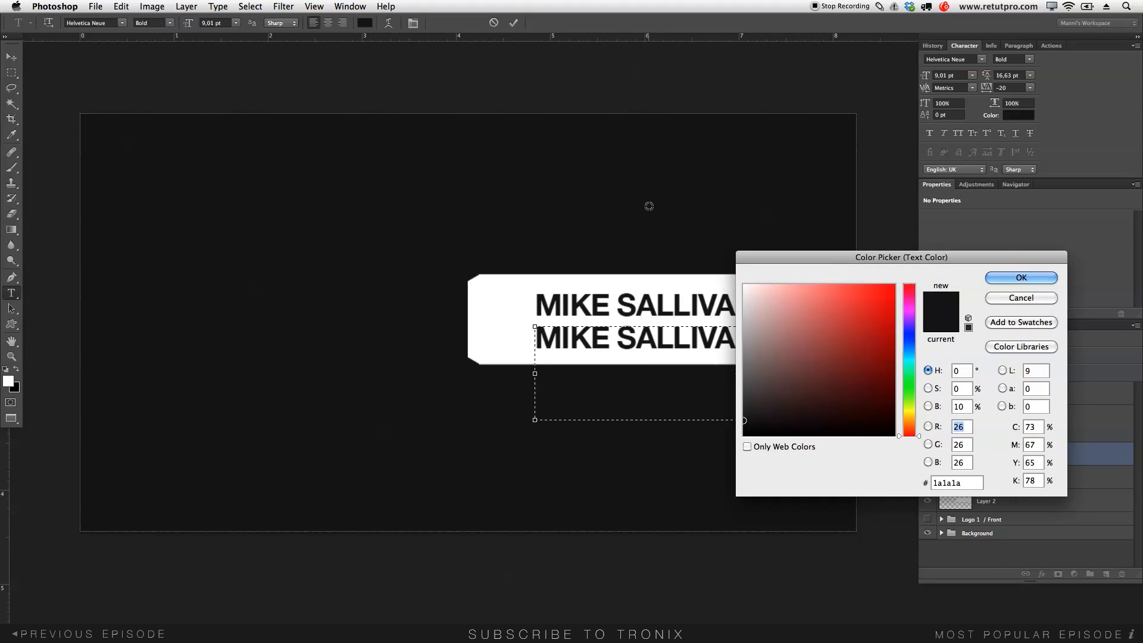
drag(812, 263, 481, 47)
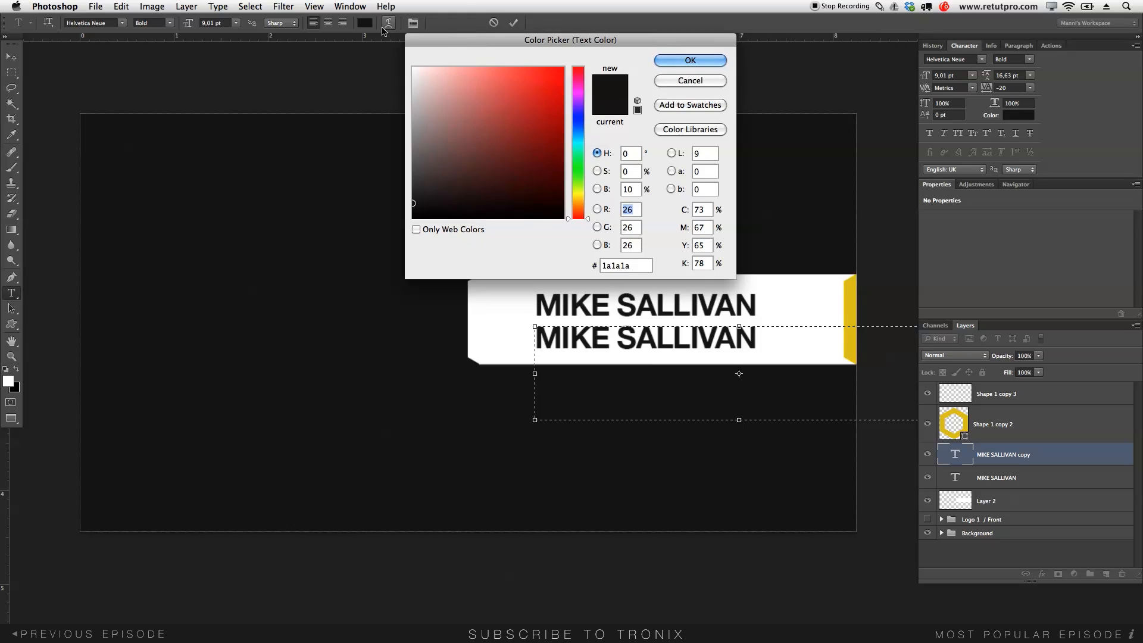
click(844, 315)
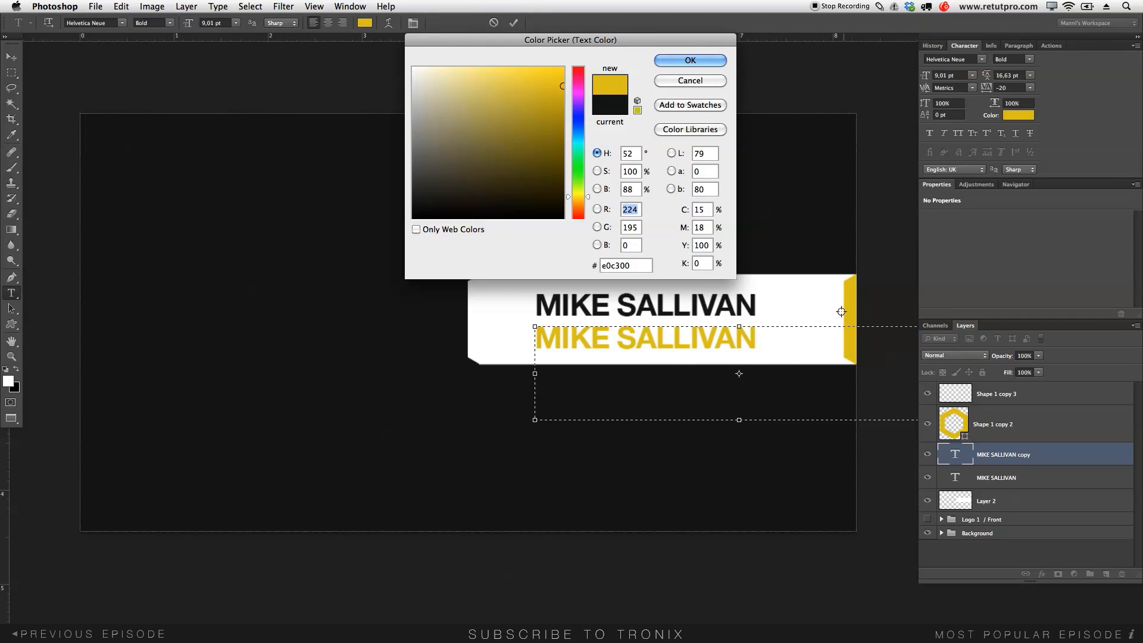
key(super+h)
key(super+h)
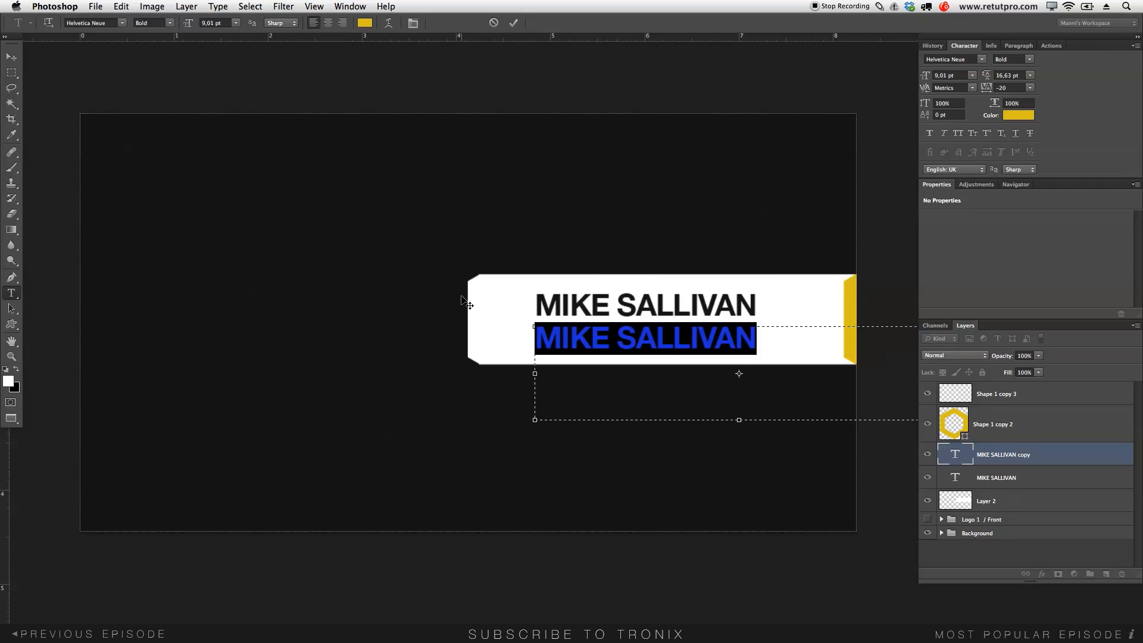
- Retype the copy as MARKETING MANAGER at 5,01 pt with tracking 140 and commit
text(MAR)
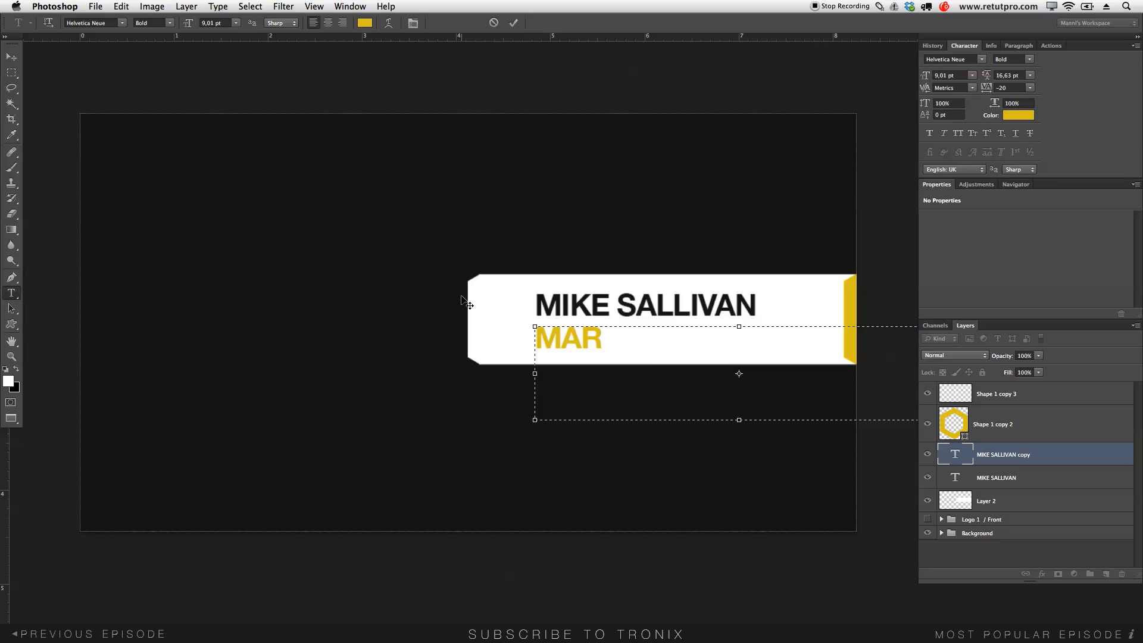
text(KET)
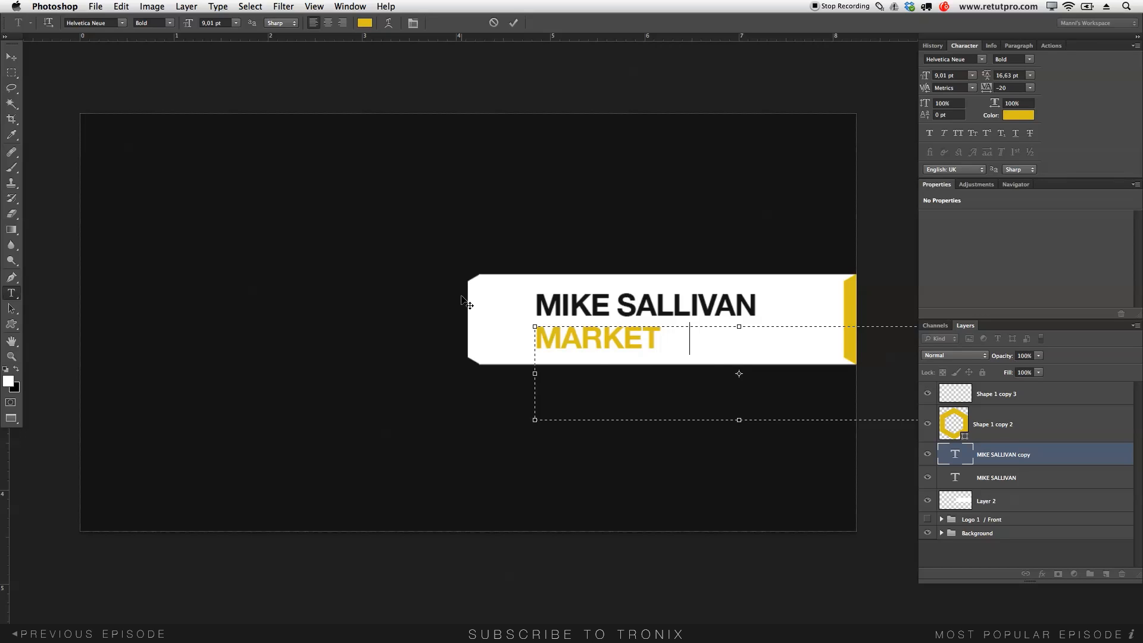
text(ING M)
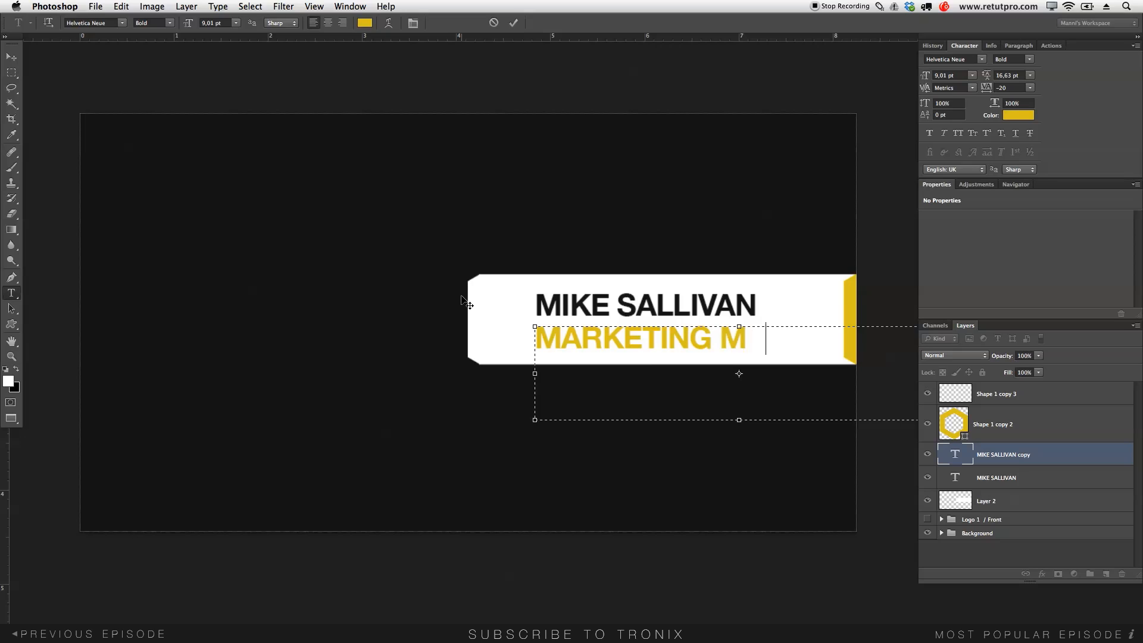
text(ANAGE)
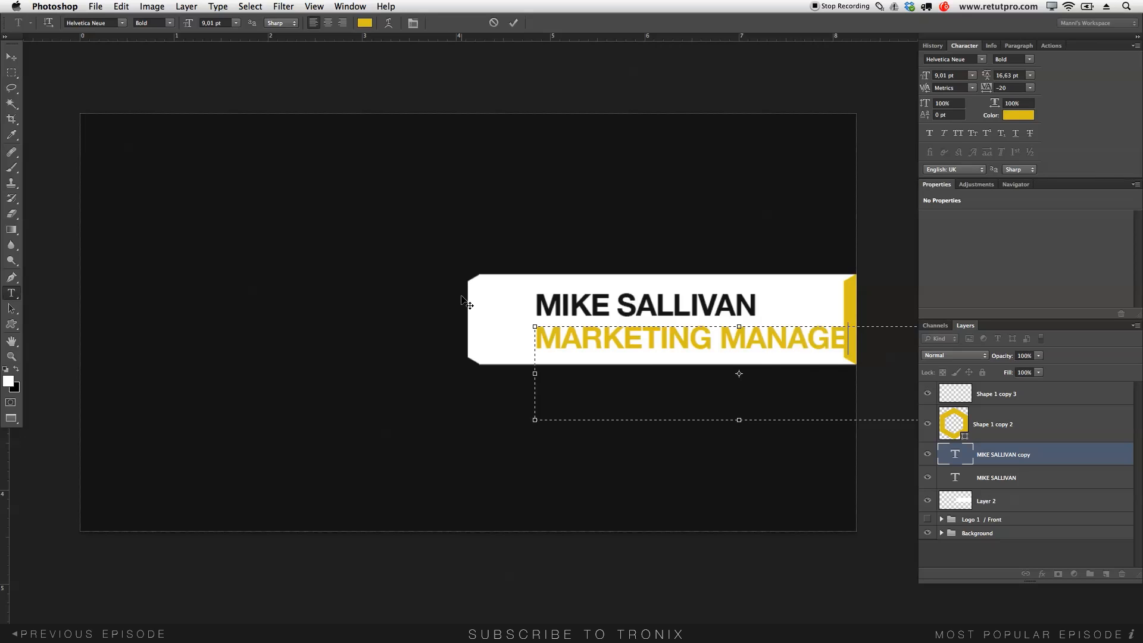
key(super+a)
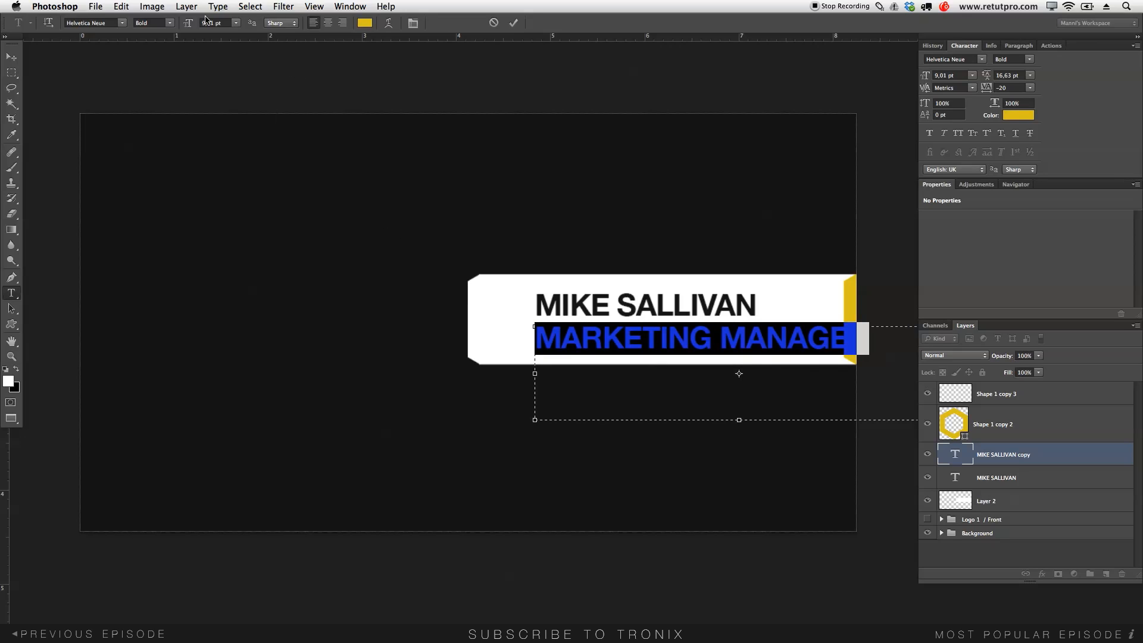
drag(191, 23, 190, 24)
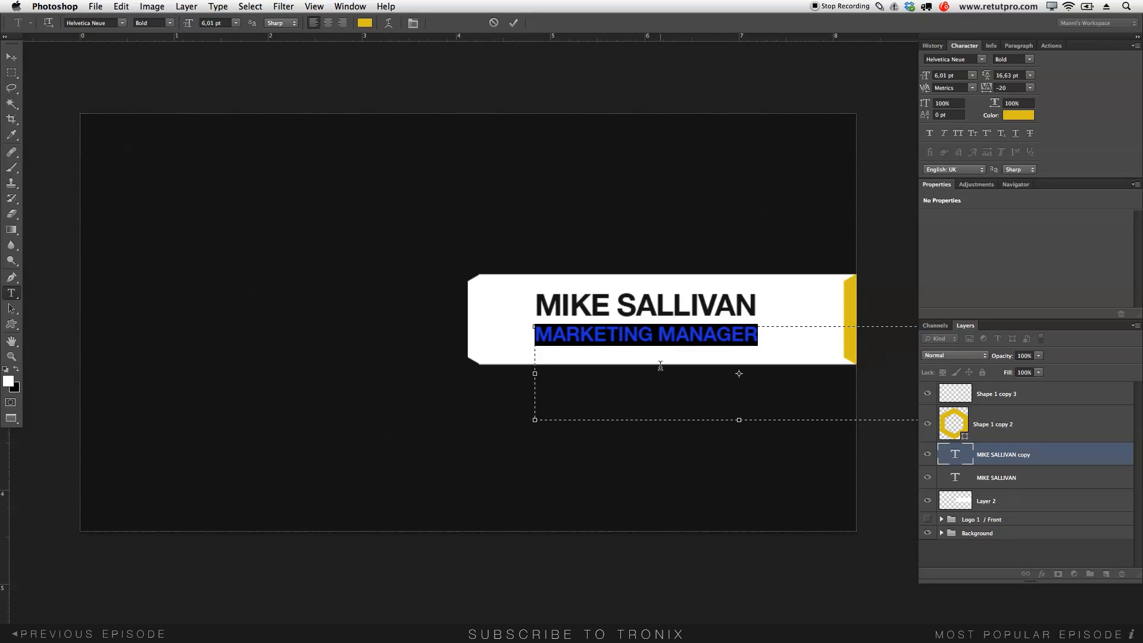
drag(190, 24, 191, 23)
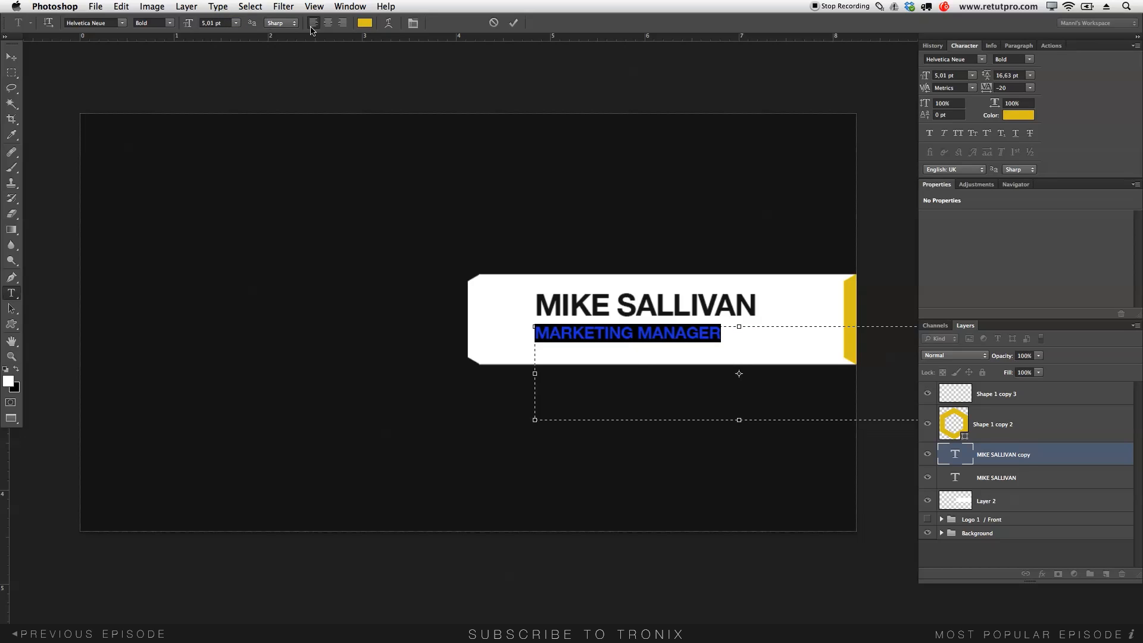
drag(983, 93, 991, 90)
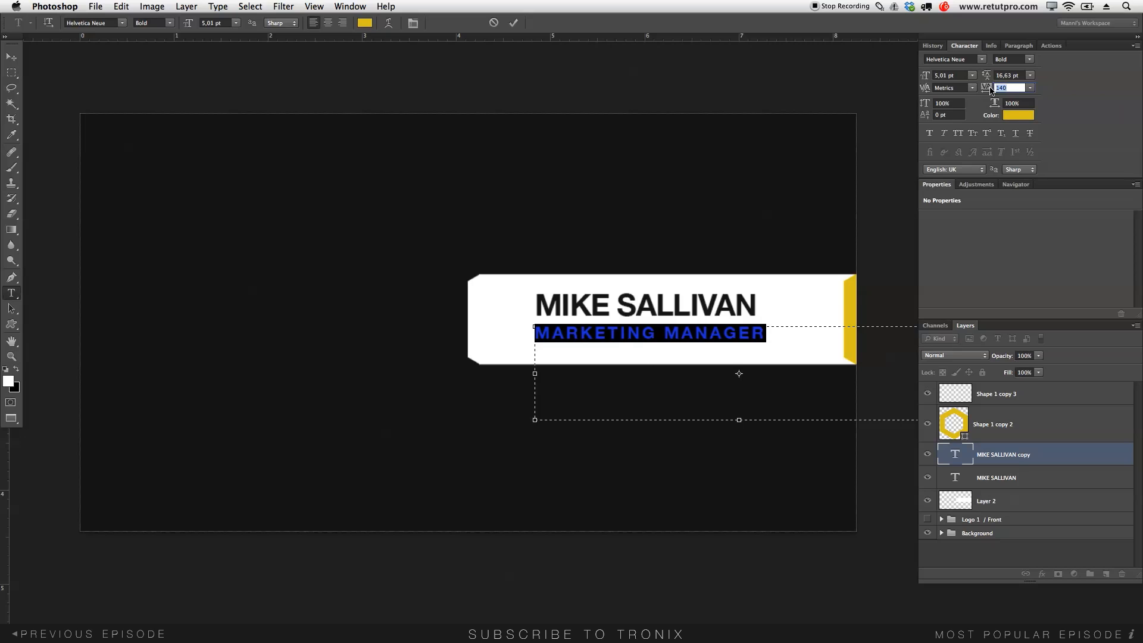
click(513, 23)
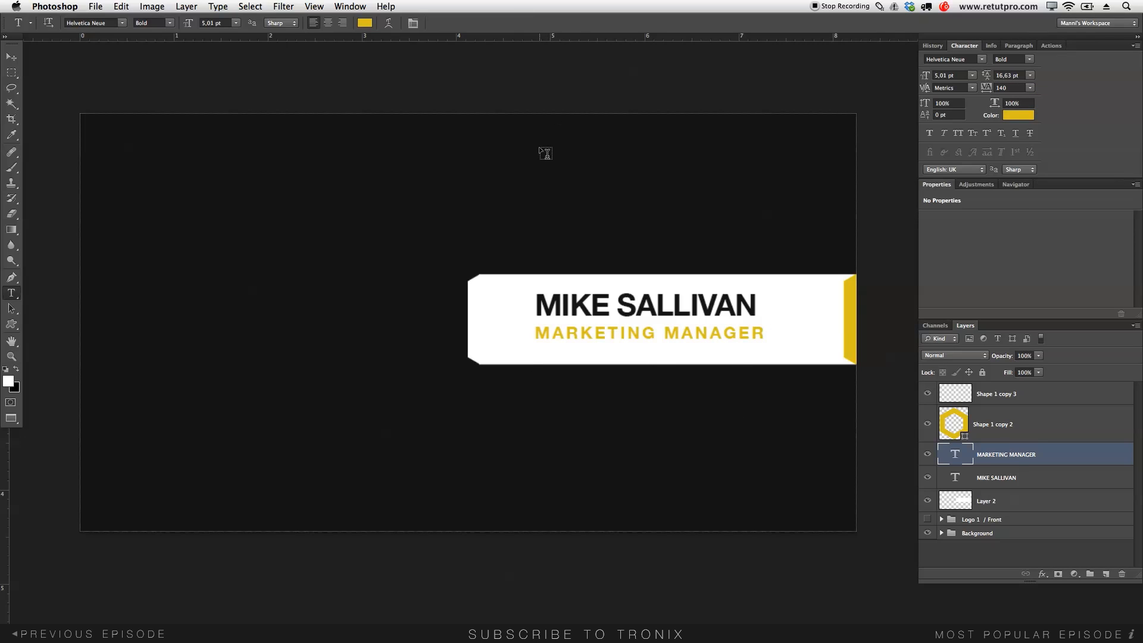
key(v)
drag(658, 352, 652, 353)
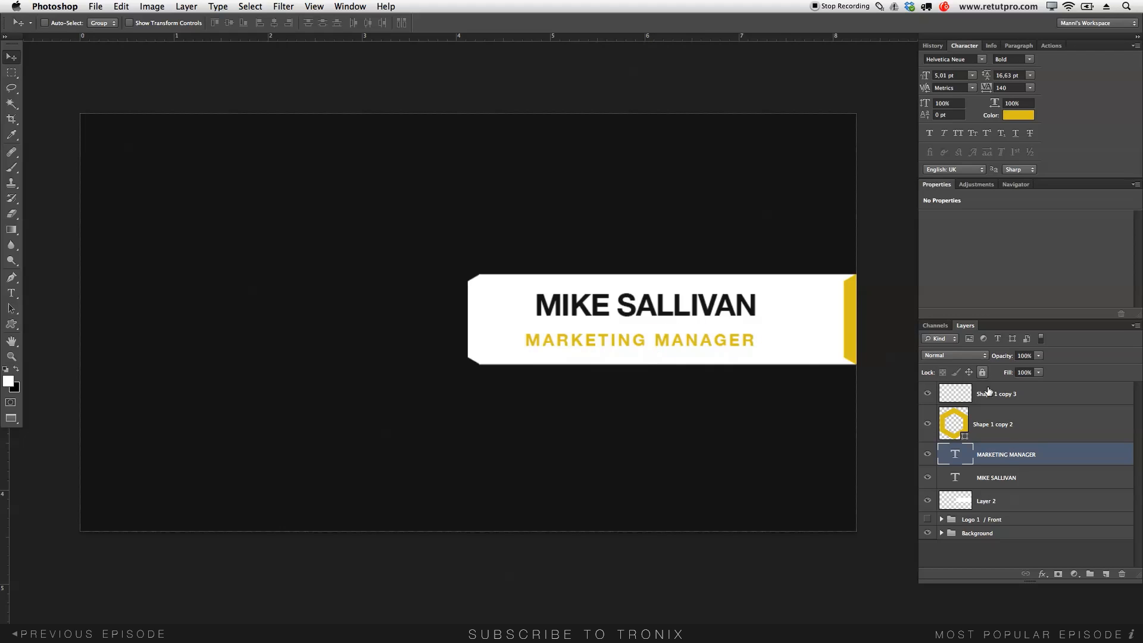
click(996, 476)
key(t)
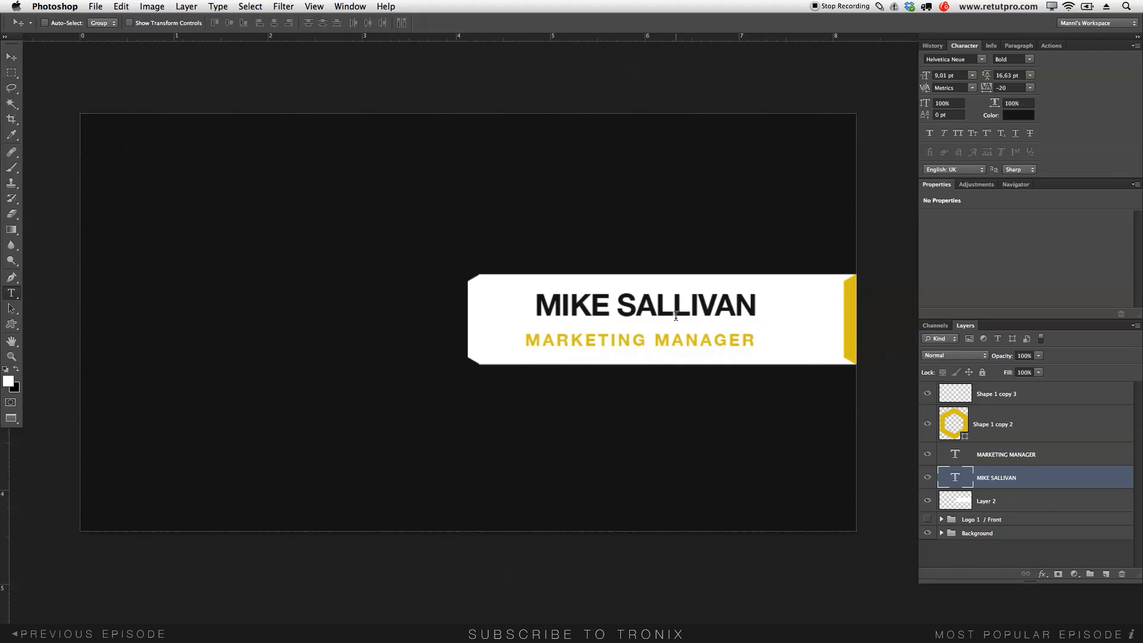
click(675, 315)
key(Escape)
key(v)
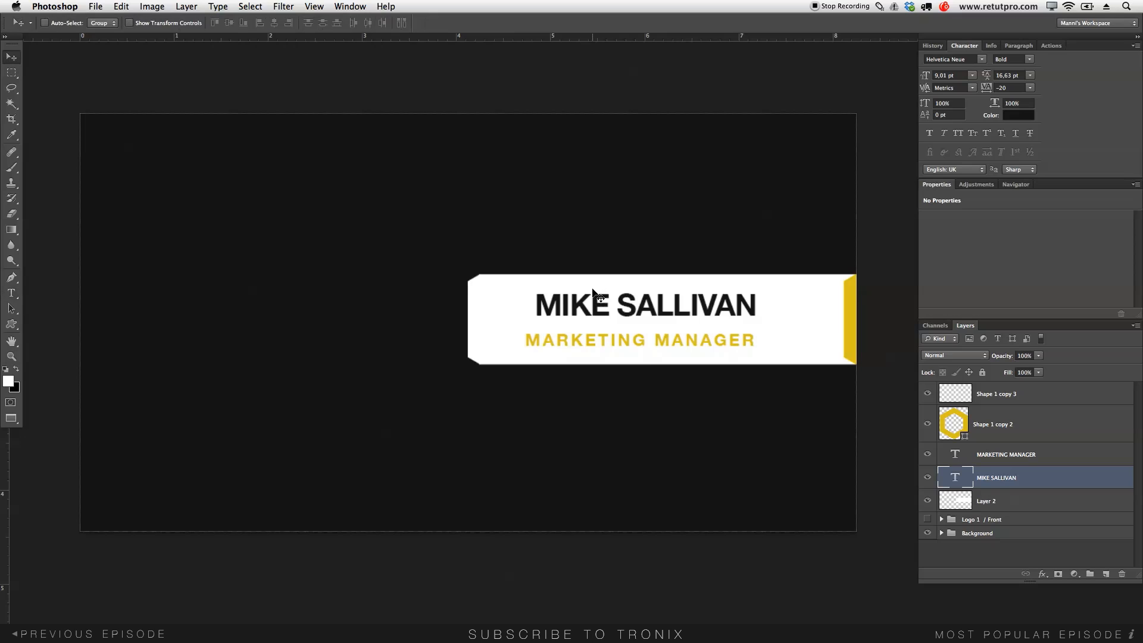